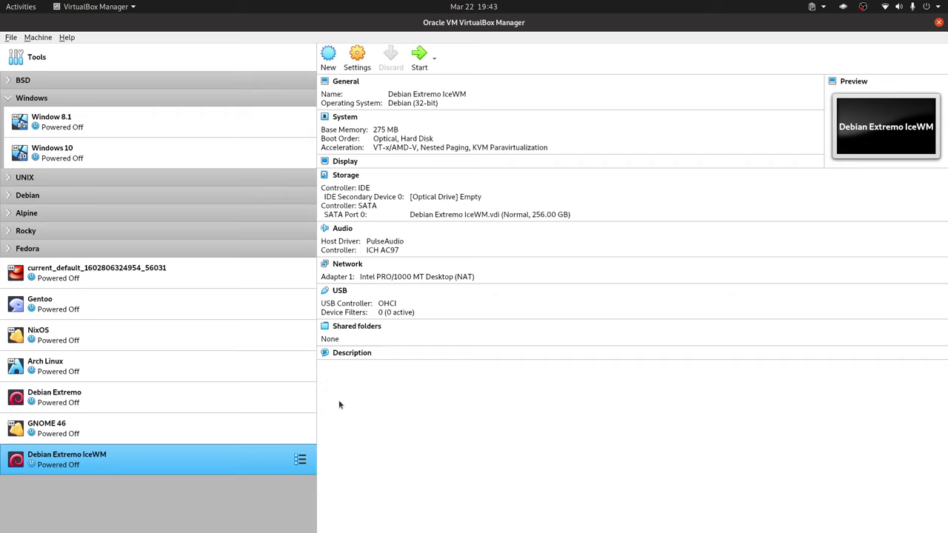
Start the Debian Extremo IceWM virtual machine and boot it to the login prompt.
{"action": "double_click", "coordinate": [255, 466]}
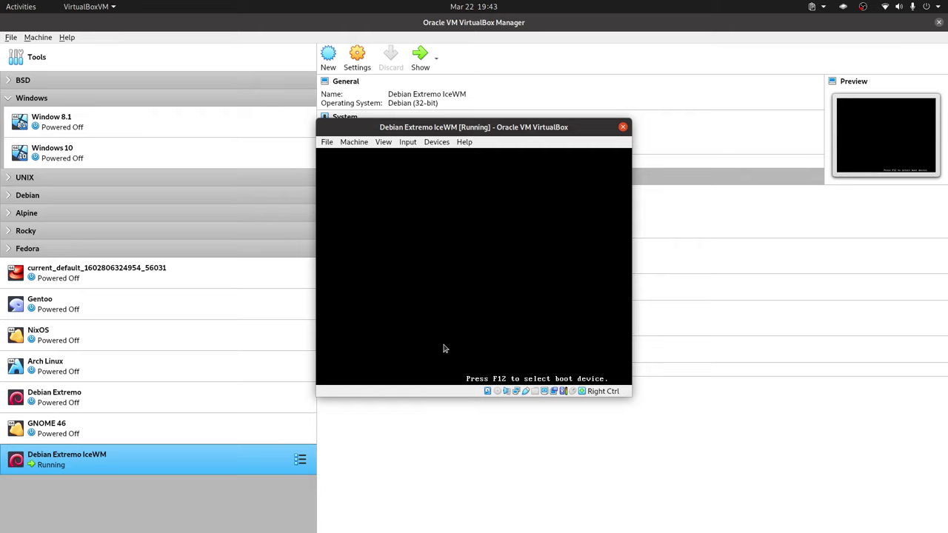
{"action": "key", "text": "Return"}
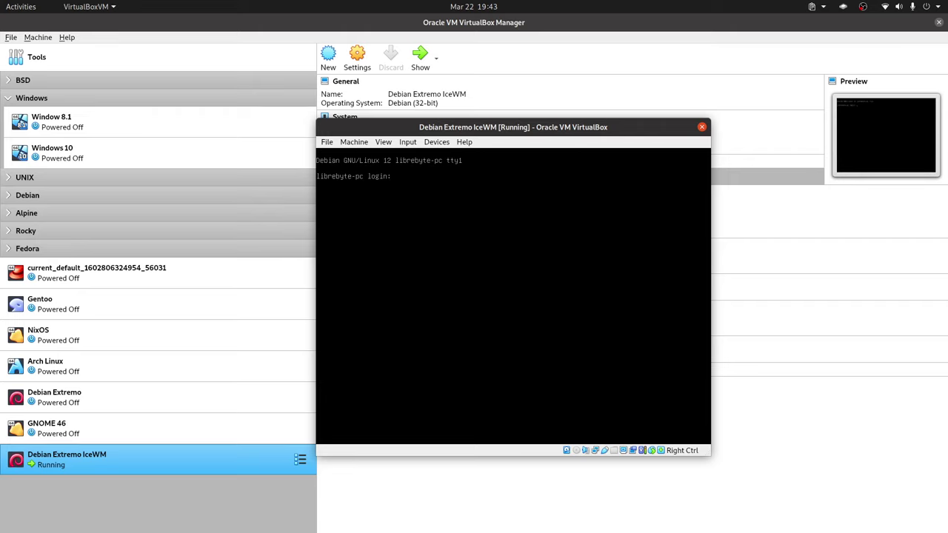
Log in as librebyte with the account password and open a root shell using su - and the root password.
{"action": "type", "text": "librebyte"}
{"action": "key", "text": "Return"}
{"action": "key", "text": "Return"}
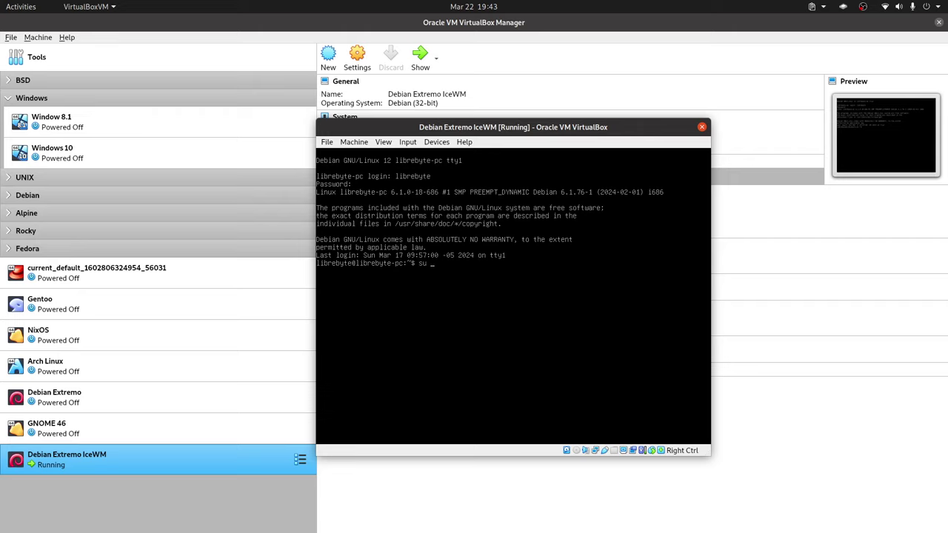
{"action": "key", "text": "Return"}
{"action": "key", "text": "Return"}
Switch to Ungoogled Chromium and read the Installing Xorg section of the Debian Wiki page.
{"action": "key", "text": "alt+Tab"}
{"action": "key", "text": "alt+Tab"}
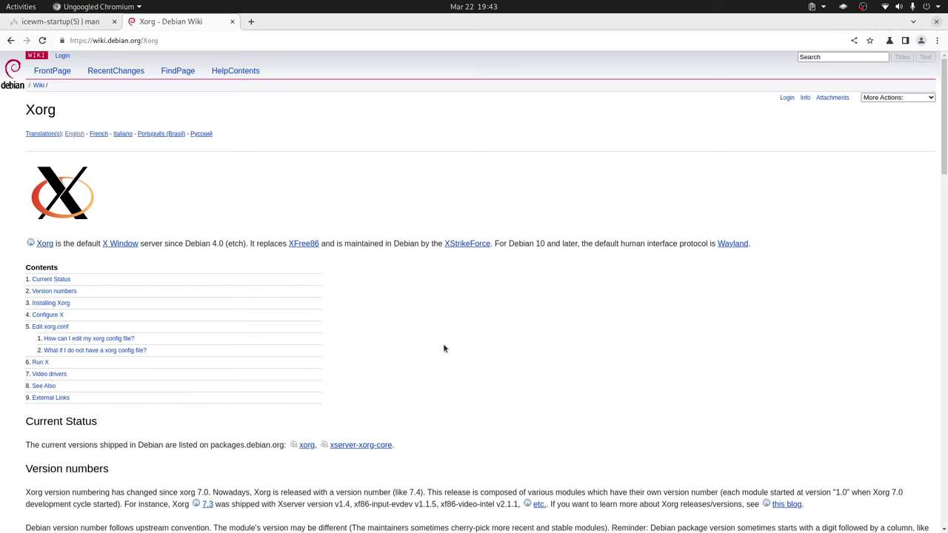
{"action": "scroll", "coordinate": [440, 323], "scroll_direction": "down", "scroll_amount": 2}
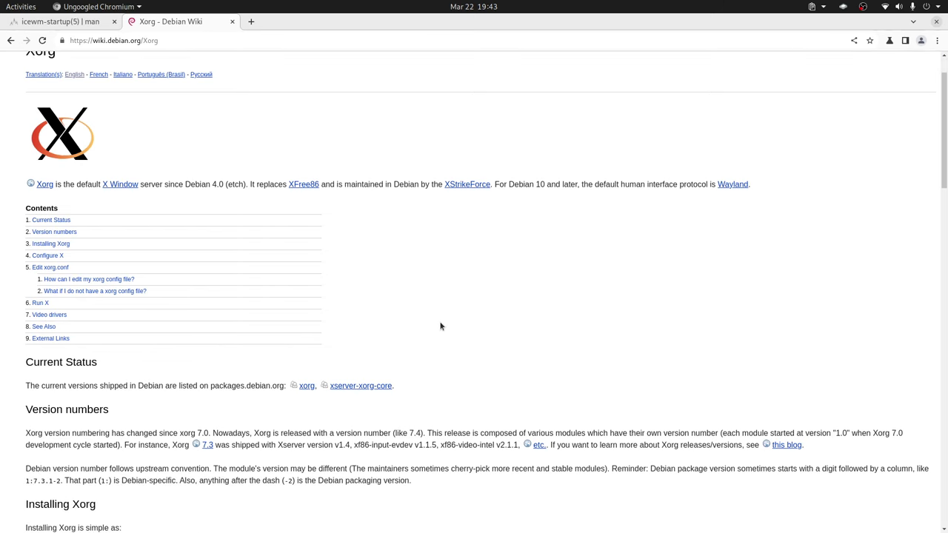
{"action": "scroll", "coordinate": [439, 324], "scroll_direction": "down", "scroll_amount": 5}
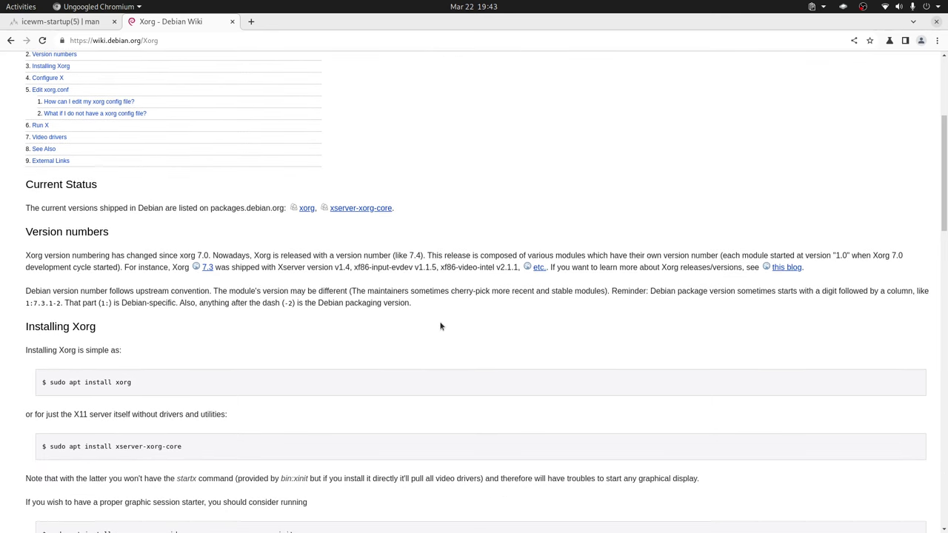
Return to the virtual machine and try to install the xorg package with apt, accepting the package list.
{"action": "key", "text": "alt+Tab"}
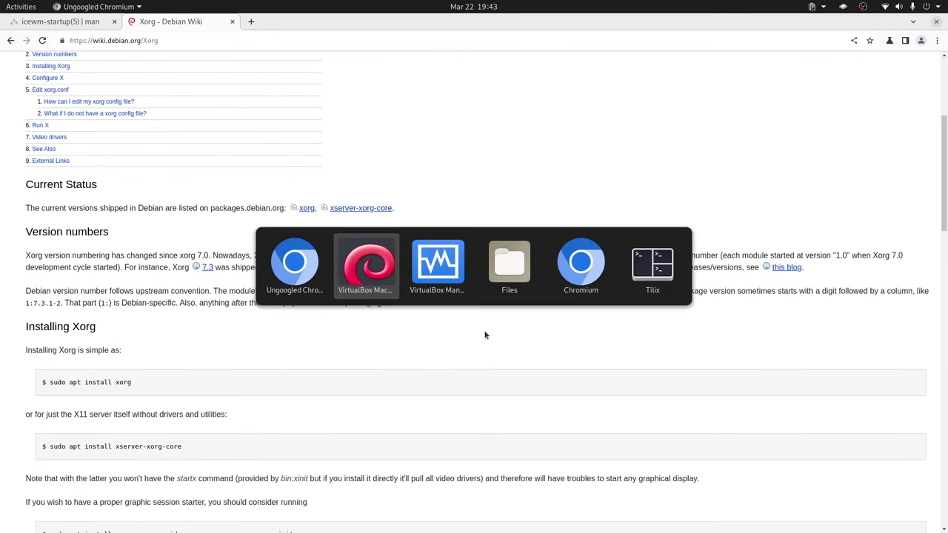
{"action": "type", "text": "aptr in"}
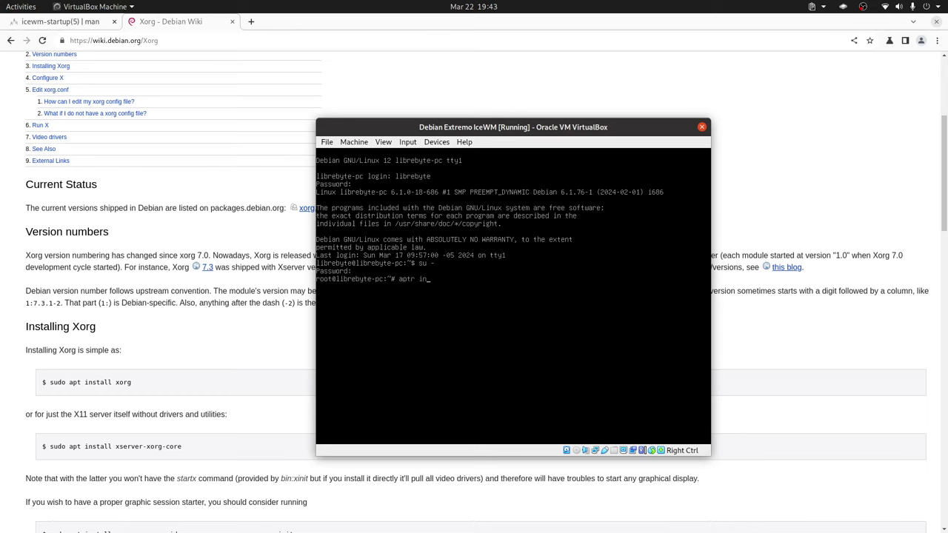
{"action": "type", "text": "install xorg"}
{"action": "key", "text": "Return"}
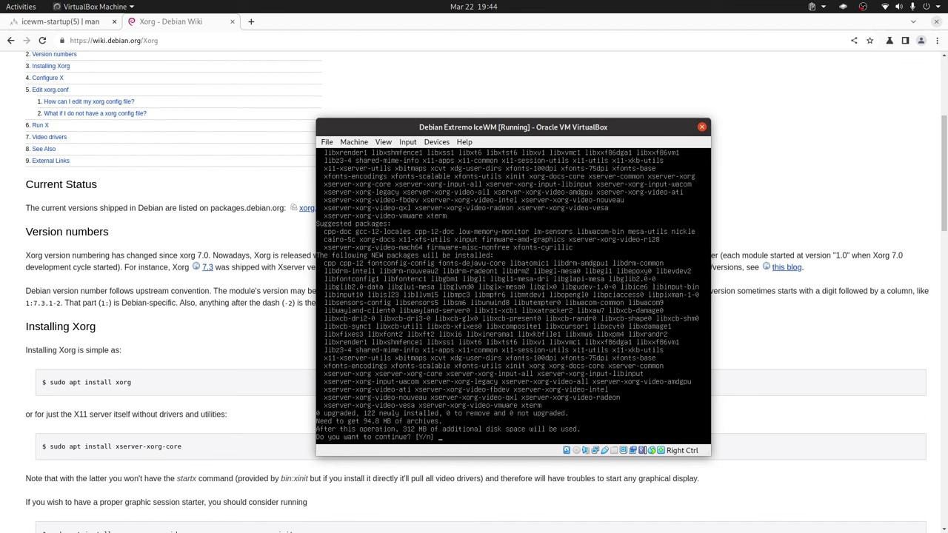
{"action": "key", "text": "Return"}
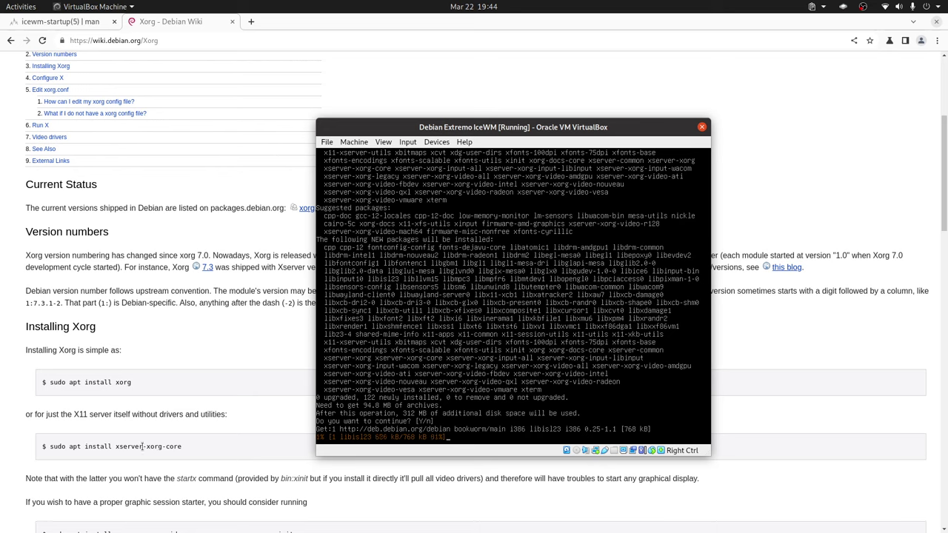
Examine the wiki's alternative commands for installing xserver-xorg-core and xinit, continuing to the Configure X section.
{"action": "scroll", "coordinate": [171, 428], "scroll_direction": "down", "scroll_amount": 3}
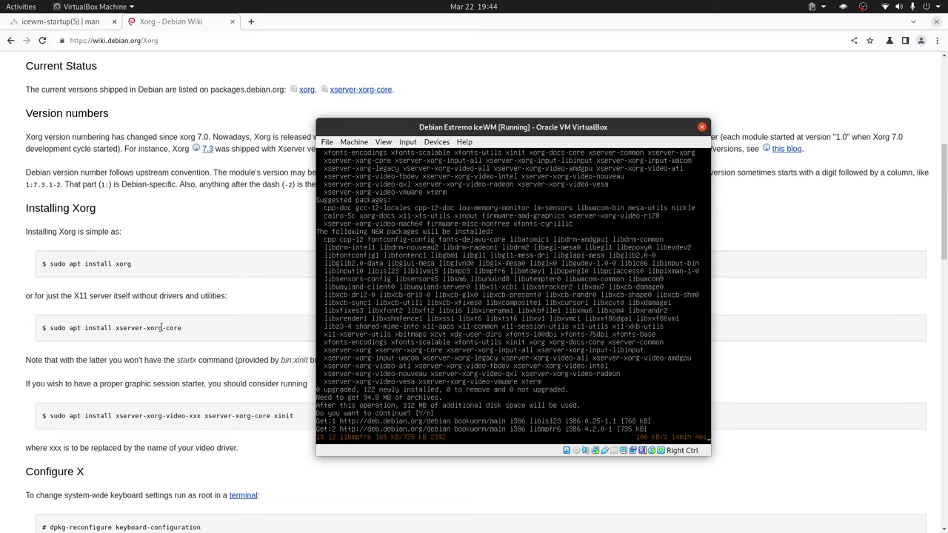
{"action": "left_click_drag", "start_coordinate": [161, 328], "coordinate": [108, 328]}
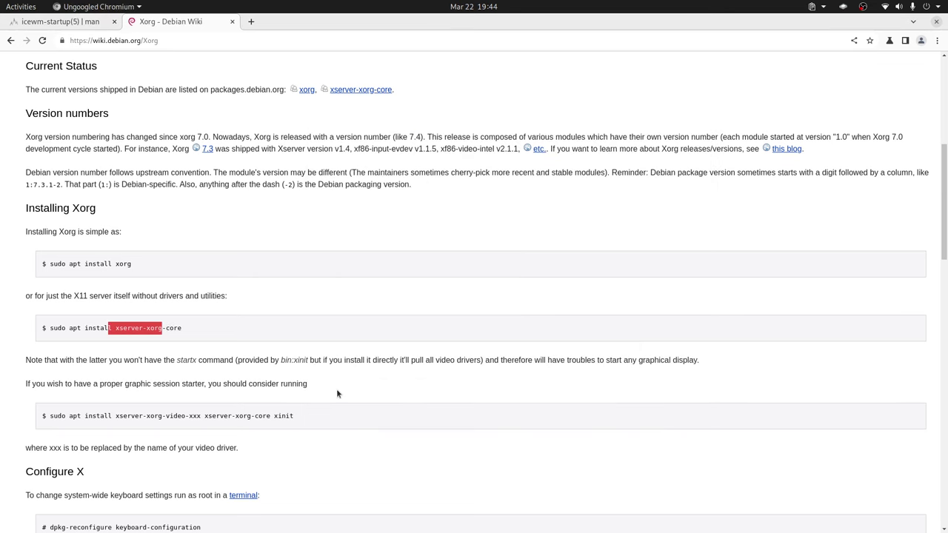
{"action": "left_click_drag", "start_coordinate": [273, 416], "coordinate": [390, 416]}
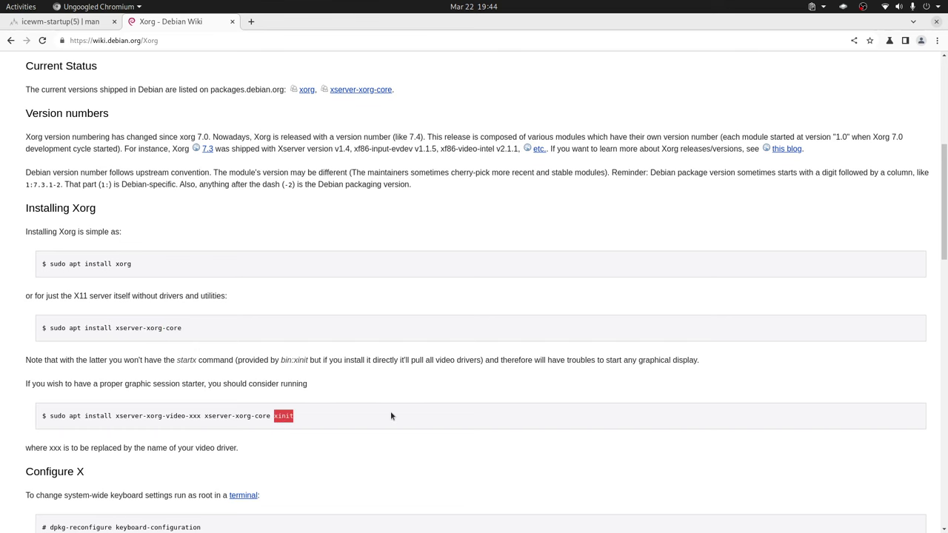
{"action": "scroll", "coordinate": [389, 416], "scroll_direction": "down", "scroll_amount": 3}
Return to the virtual machine and cancel the running xorg package download.
{"action": "key", "text": "alt+Tab"}
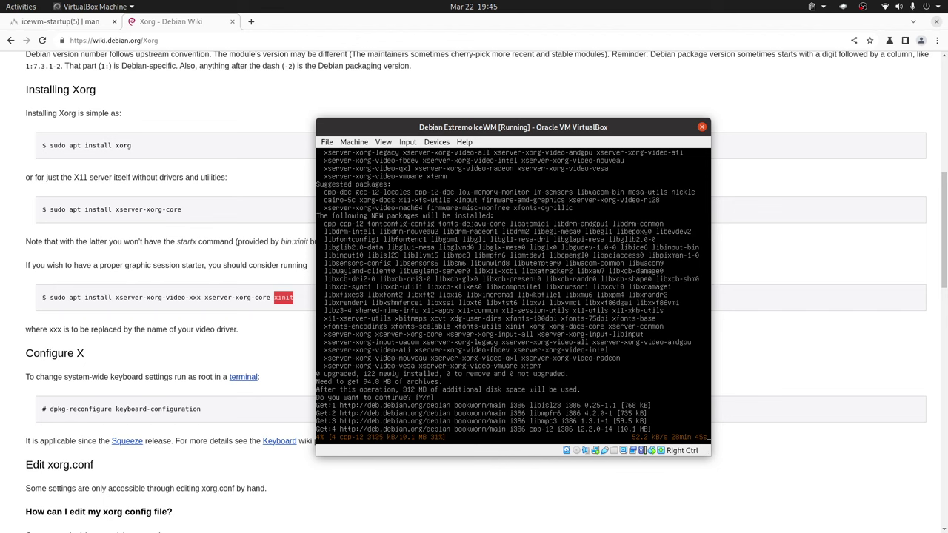
{"action": "key", "text": "ctrl+c"}
{"action": "key", "text": "Up"}
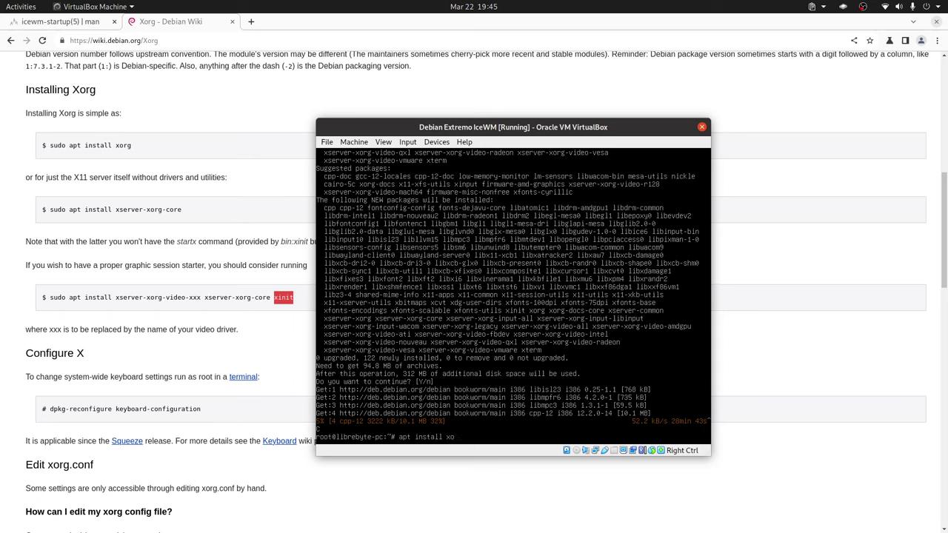
List the package names apt can complete for the prefixes xo and xorg.
{"action": "key", "text": "Tab"}
{"action": "key", "text": "Tab"}
{"action": "type", "text": "o"}
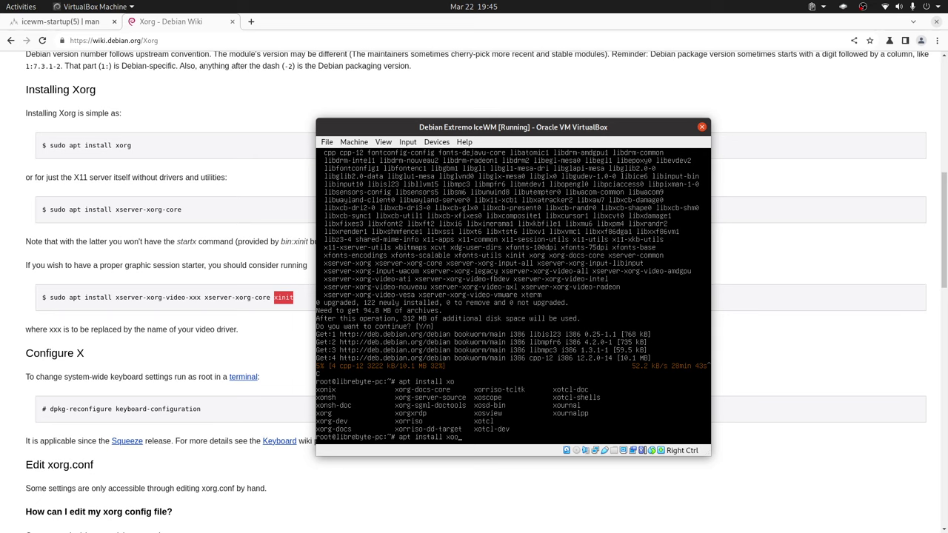
{"action": "type", "text": "rg"}
{"action": "key", "text": "BackSpace"}
{"action": "key", "text": "BackSpace"}
{"action": "type", "text": "rg"}
{"action": "key", "text": "Tab"}
{"action": "key", "text": "Tab"}
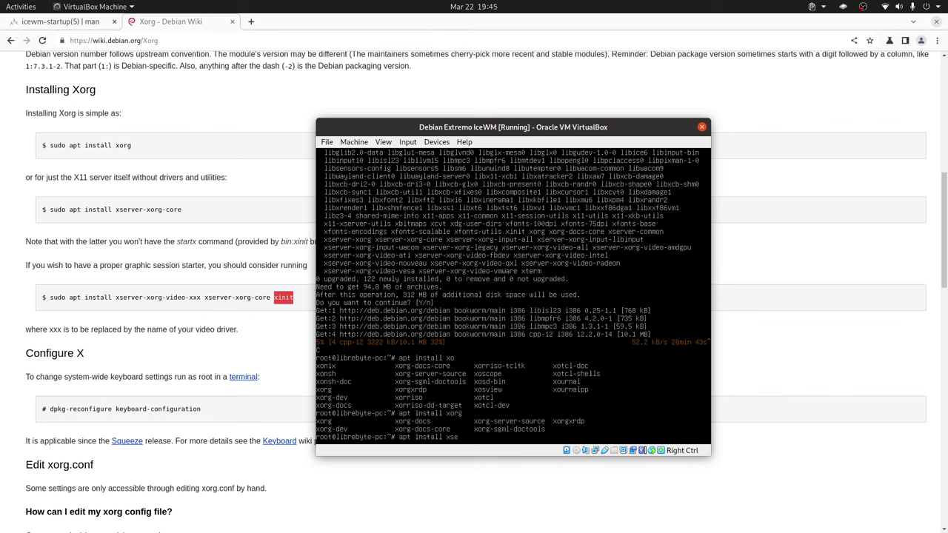
Look up the xserver package names by completion and install xserver-xorg and xinit with apt, accepting the installation.
{"action": "key", "text": "Tab"}
{"action": "key", "text": "Tab"}
{"action": "key", "text": "Tab"}
{"action": "type", "text": "r"}
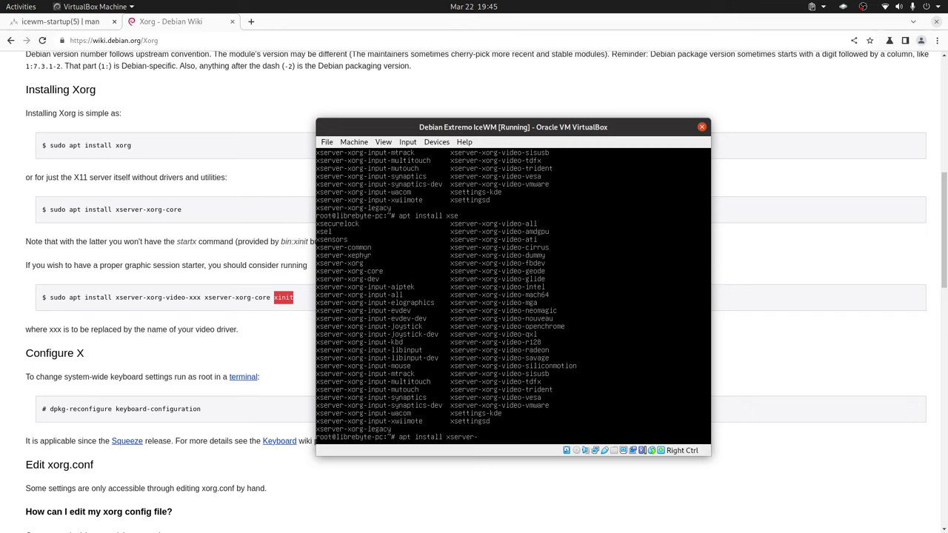
{"action": "key", "text": "Tab"}
{"action": "key", "text": "Tab"}
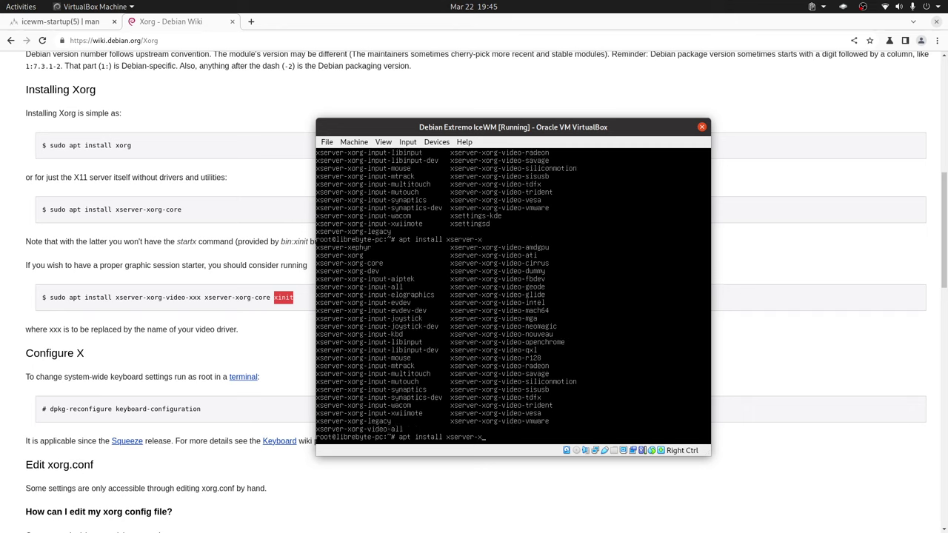
{"action": "type", "text": "o"}
{"action": "key", "text": "Tab"}
{"action": "type", "text": "xinit"}
{"action": "key", "text": "Return"}
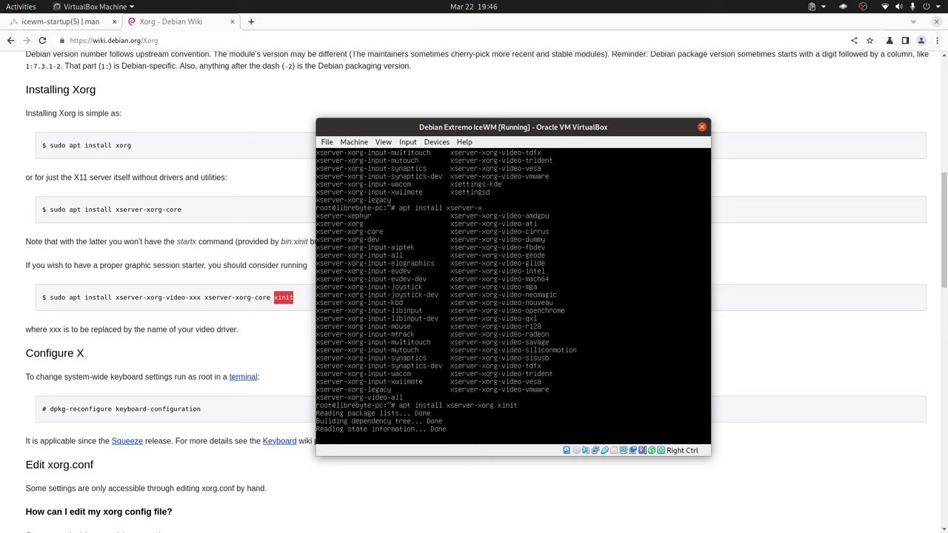
{"action": "key", "text": "Return"}
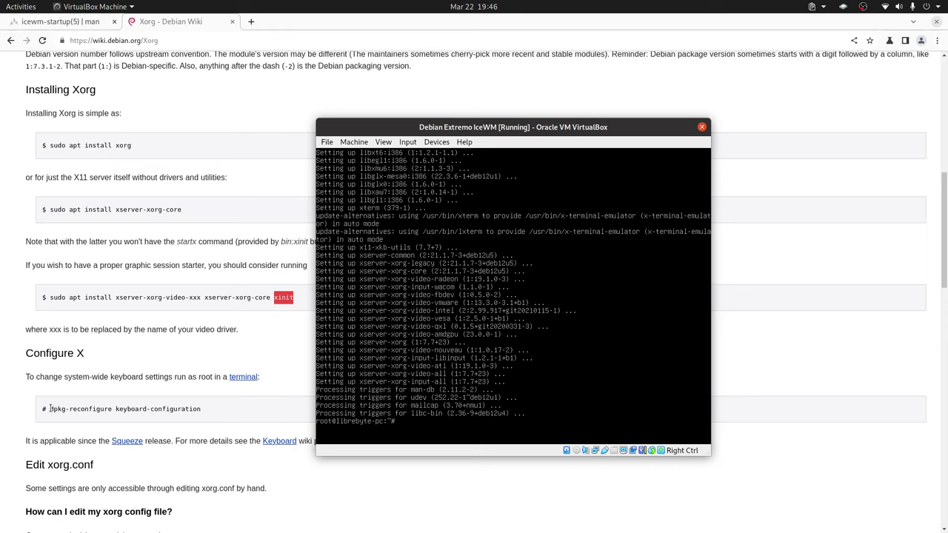
Run dpkg-reconfigure keyboard-configuration and accept Generic 105-key PC as the keyboard model.
{"action": "type", "text": "dpkg"}
{"action": "key", "text": "BackSpace"}
{"action": "key", "text": "BackSpace"}
{"action": "type", "text": "-reconfigfre keyboard-configuration"}
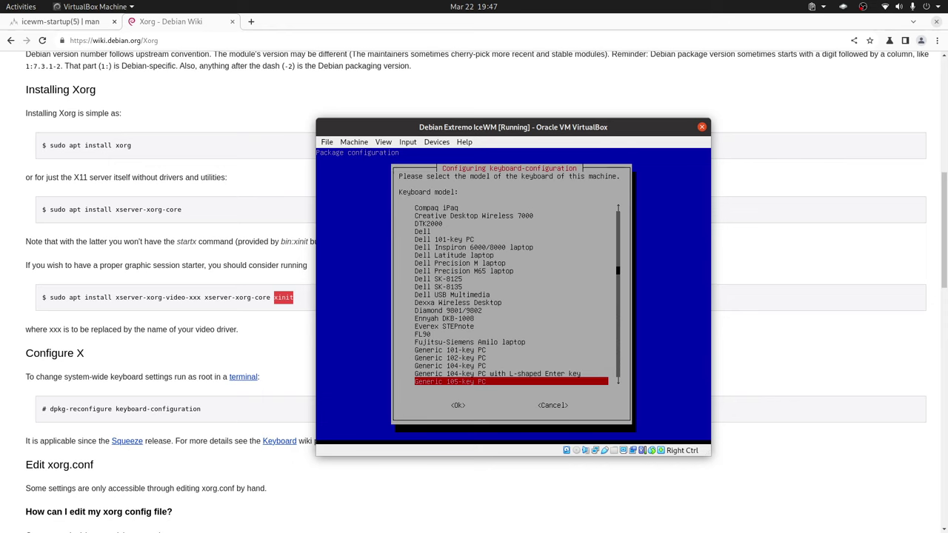
{"action": "key", "text": "Tab"}
{"action": "key", "text": "Return"}
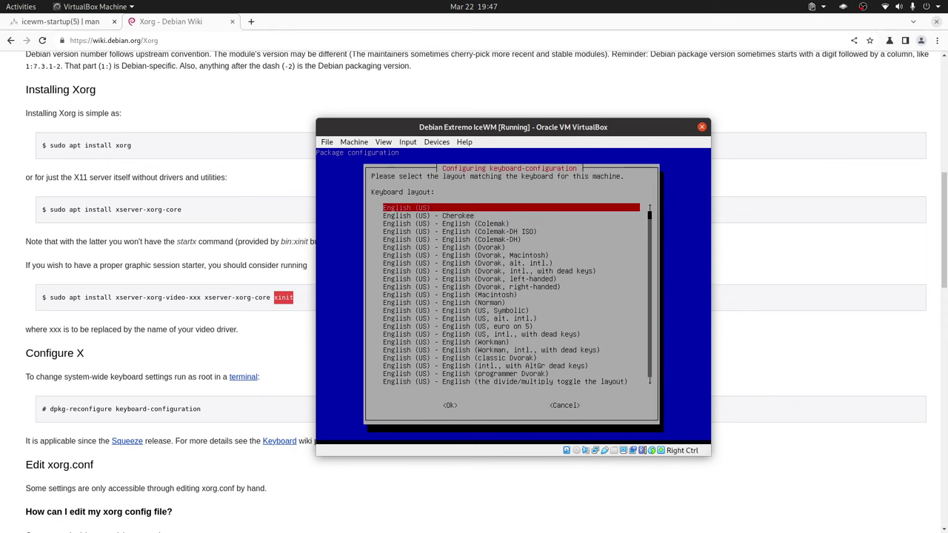
Choose the keyboard layout English (US) - English (US, intl., with dead keys).
{"action": "key", "text": "Down"}
{"action": "key", "text": "Down"}
{"action": "key", "text": "Down"}
{"action": "key", "text": "Down"}
{"action": "key", "text": "Down"}
{"action": "key", "text": "Down"}
{"action": "key", "text": "Down"}
{"action": "key", "text": "Down"}
{"action": "key", "text": "Down"}
{"action": "key", "text": "Down"}
{"action": "key", "text": "Down"}
{"action": "key", "text": "Down"}
{"action": "key", "text": "Down"}
{"action": "key", "text": "Down"}
{"action": "key", "text": "Down"}
{"action": "key", "text": "Down"}
{"action": "key", "text": "Down"}
{"action": "key", "text": "Down"}
{"action": "key", "text": "Down"}
{"action": "key", "text": "Down"}
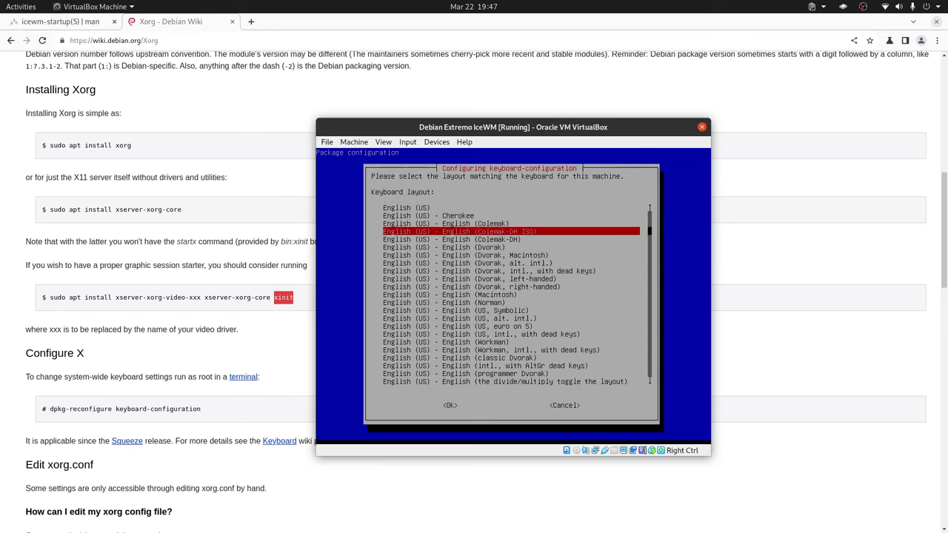
{"action": "key", "text": "Up"}
{"action": "key", "text": "Up"}
{"action": "key", "text": "Up"}
{"action": "key", "text": "Up"}
{"action": "key", "text": "Up"}
{"action": "key", "text": "Up"}
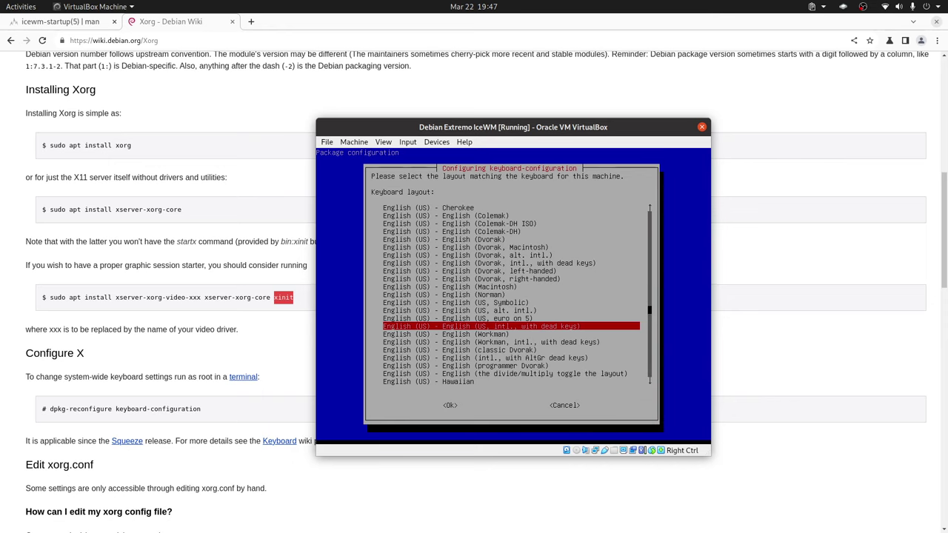
{"action": "key", "text": "Return"}
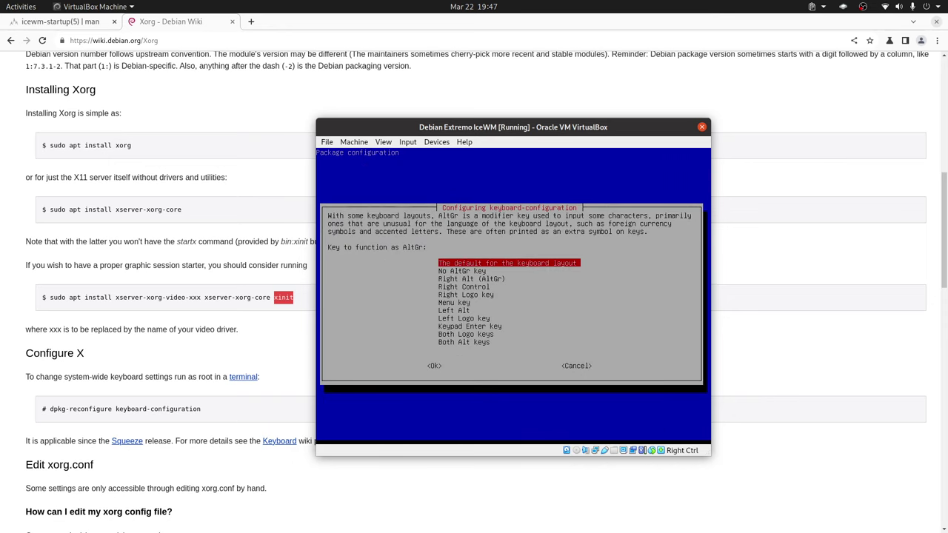
Set Right Alt (AltGr) as the key that functions as AltGr.
{"action": "key", "text": "Down"}
{"action": "key", "text": "Down"}
{"action": "key", "text": "Down"}
{"action": "key", "text": "Down"}
{"action": "key", "text": "Down"}
{"action": "key", "text": "Down"}
{"action": "key", "text": "Down"}
{"action": "key", "text": "Down"}
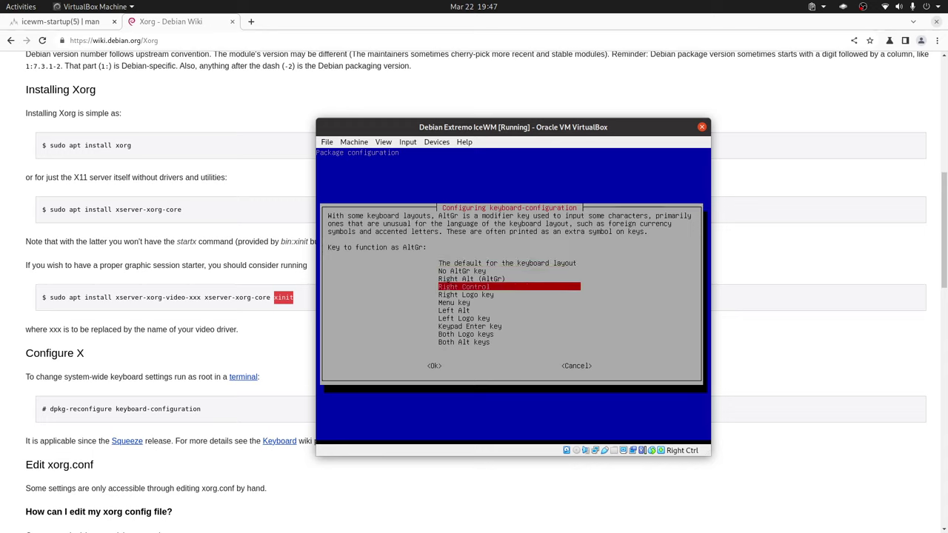
{"action": "key", "text": "Down"}
{"action": "key", "text": "Down"}
{"action": "key", "text": "Up"}
{"action": "key", "text": "Up"}
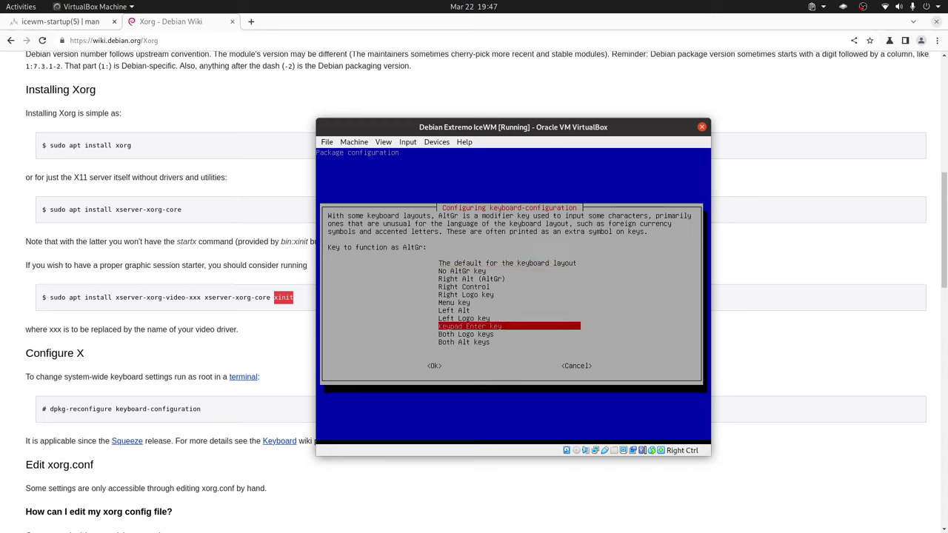
{"action": "key", "text": "Up"}
{"action": "key", "text": "Up"}
{"action": "key", "text": "Up"}
{"action": "key", "text": "Up"}
{"action": "key", "text": "Up"}
{"action": "key", "text": "Up"}
{"action": "key", "text": "Up"}
{"action": "key", "text": "Up"}
{"action": "key", "text": "Down"}
{"action": "key", "text": "Down"}
{"action": "key", "text": "Down"}
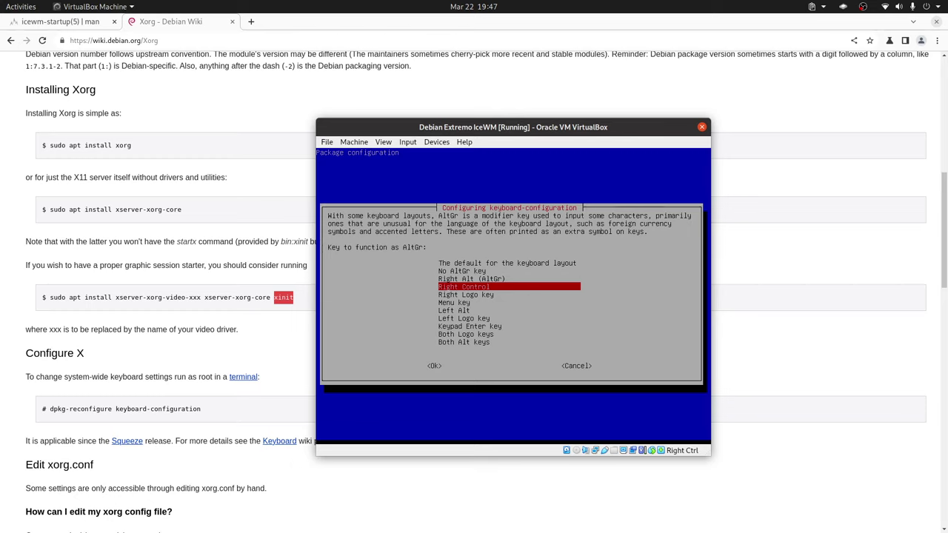
{"action": "key", "text": "Up"}
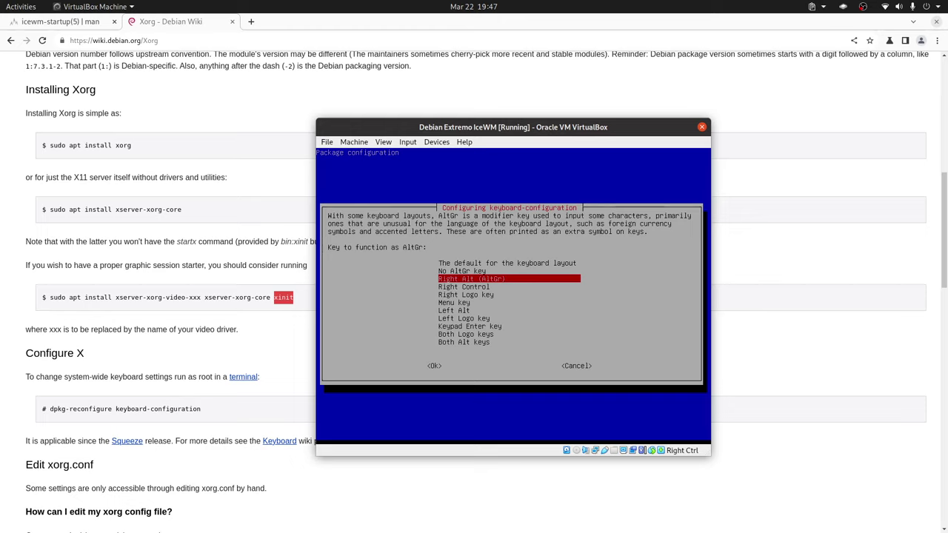
{"action": "key", "text": "Return"}
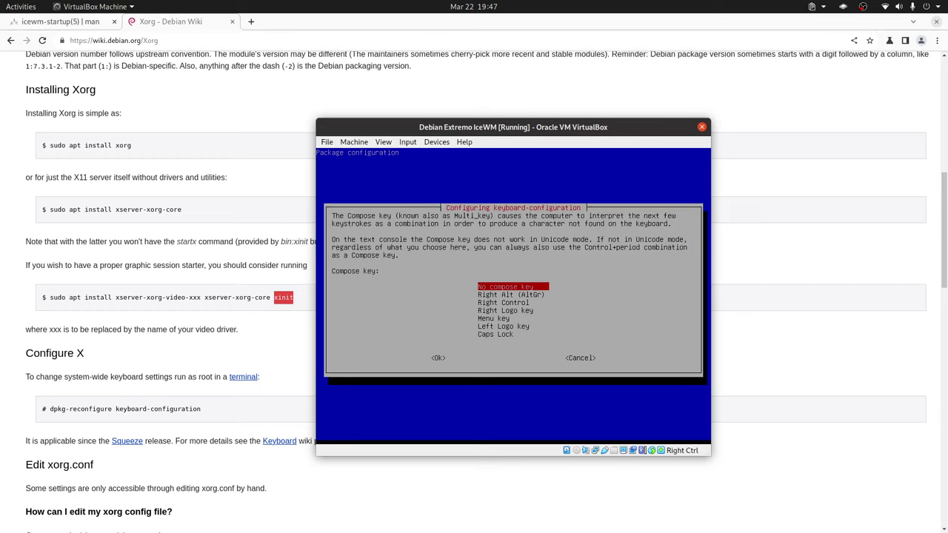
Choose No compose key and allow Control+Alt+Backspace to terminate the X server.
{"action": "key", "text": "Down"}
{"action": "key", "text": "Down"}
{"action": "key", "text": "Down"}
{"action": "key", "text": "Down"}
{"action": "key", "text": "Down"}
{"action": "key", "text": "Up"}
{"action": "key", "text": "Up"}
{"action": "key", "text": "Up"}
{"action": "key", "text": "Up"}
{"action": "key", "text": "Up"}
{"action": "key", "text": "Return"}
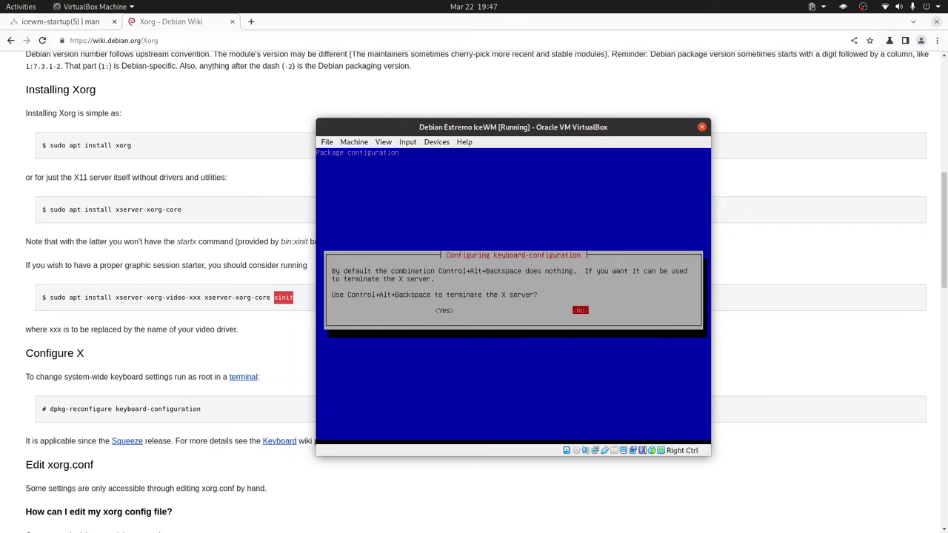
{"action": "key", "text": "Left"}
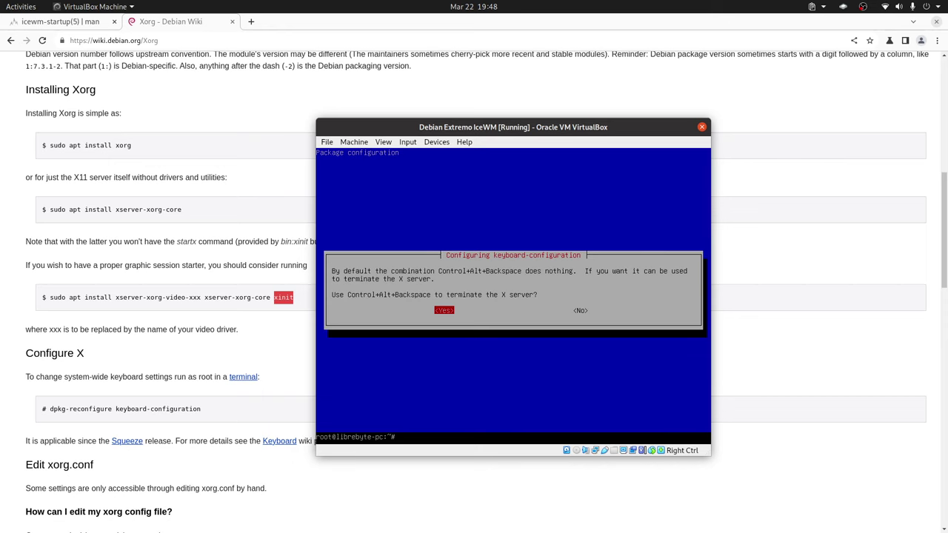
Install the icewm package with apt and accept its additional dependencies.
{"action": "scroll", "coordinate": [231, 415], "scroll_direction": "down", "scroll_amount": 3}
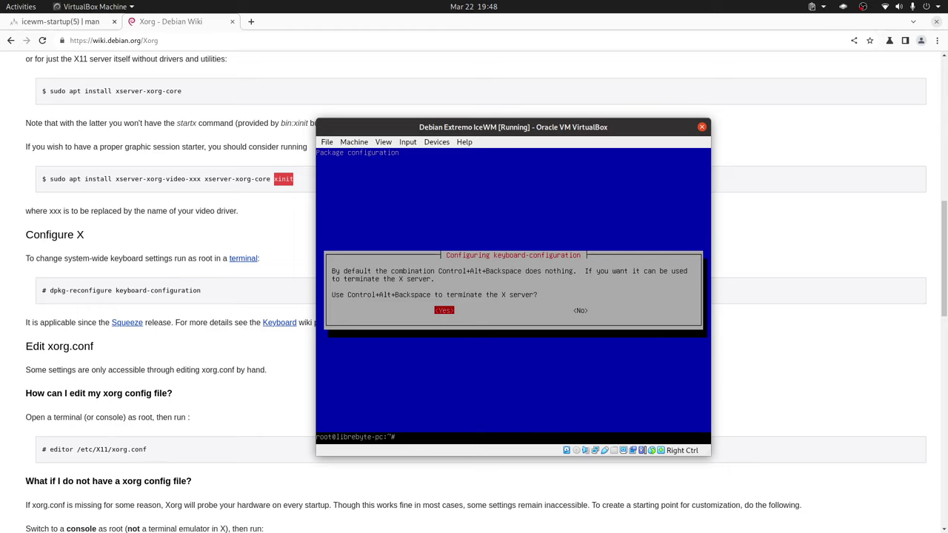
{"action": "type", "text": "apt "}
{"action": "type", "text": "inb"}
{"action": "type", "text": "tall ic"}
{"action": "type", "text": "ewm"}
{"action": "key", "text": "Return"}
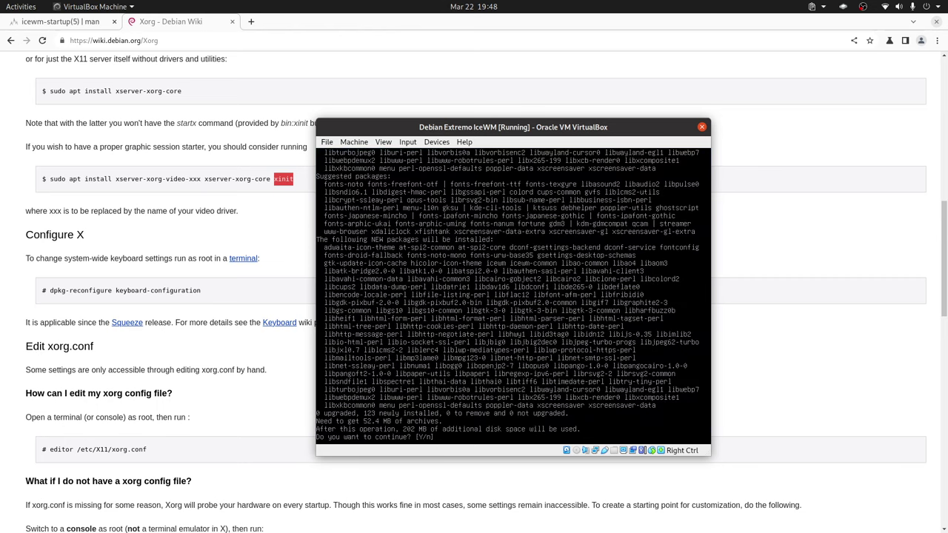
{"action": "key", "text": "Return"}
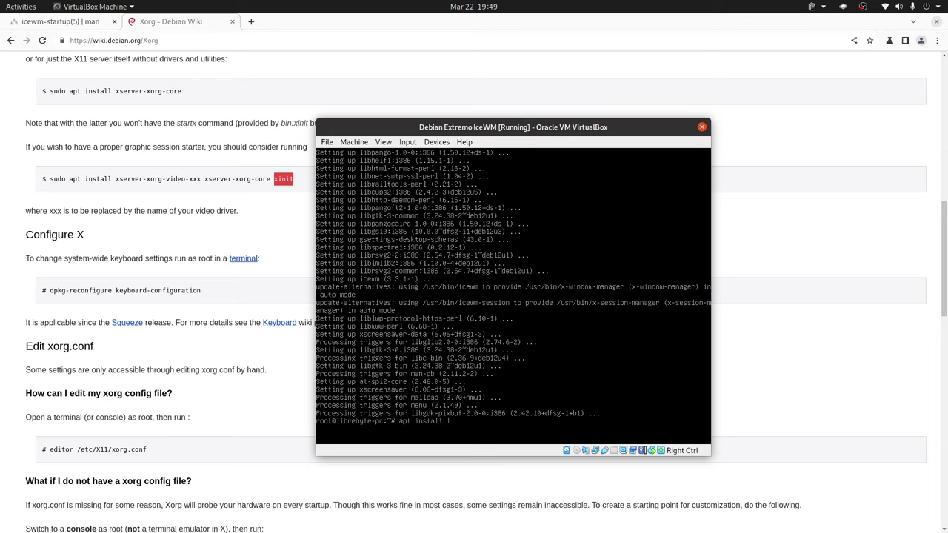
Install lxterminal, geany, btop, 4pane and rofi with apt, accepting the additional packages.
{"action": "type", "text": "terminal geany btop"}
{"action": "type", "text": "4pane"}
{"action": "type", "text": "rofi"}
{"action": "key", "text": "Return"}
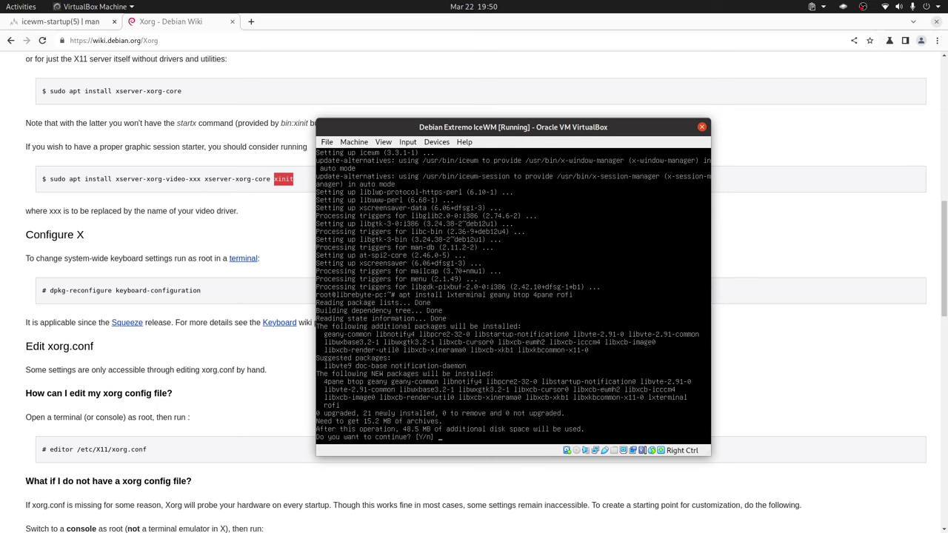
{"action": "key", "text": "Return"}
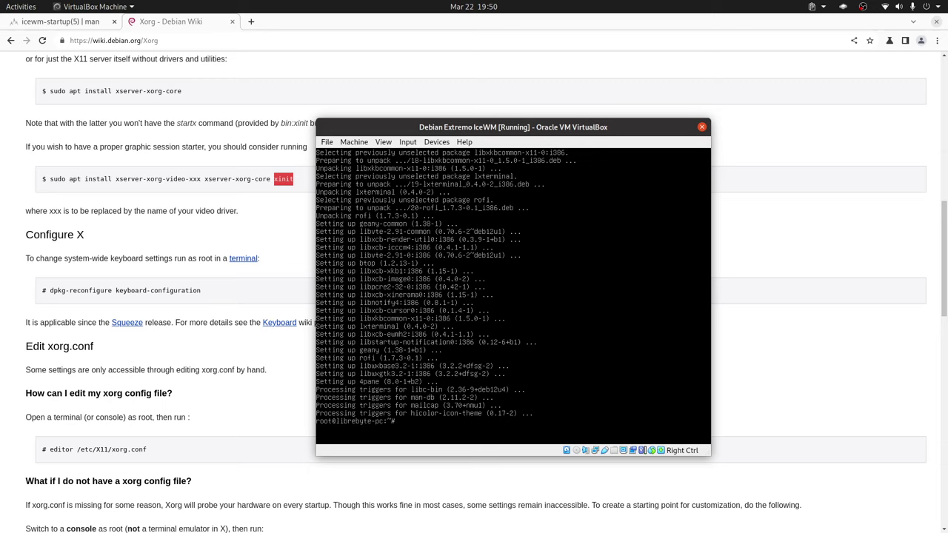
Leave the root shell and open the regular user's .profile in nano.
{"action": "type", "text": "exit"}
{"action": "key", "text": "Return"}
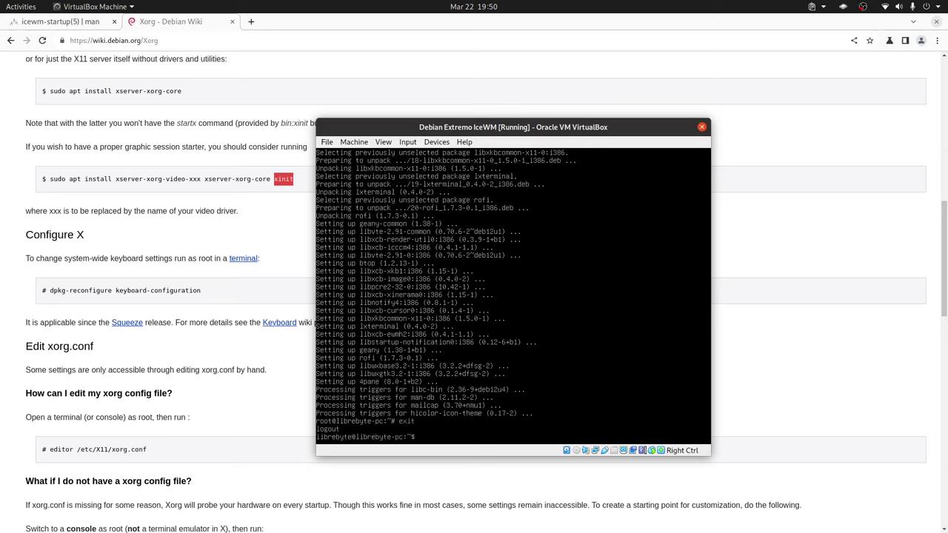
{"action": "type", "text": "nano .profile fil"}
{"action": "key", "text": "Return"}
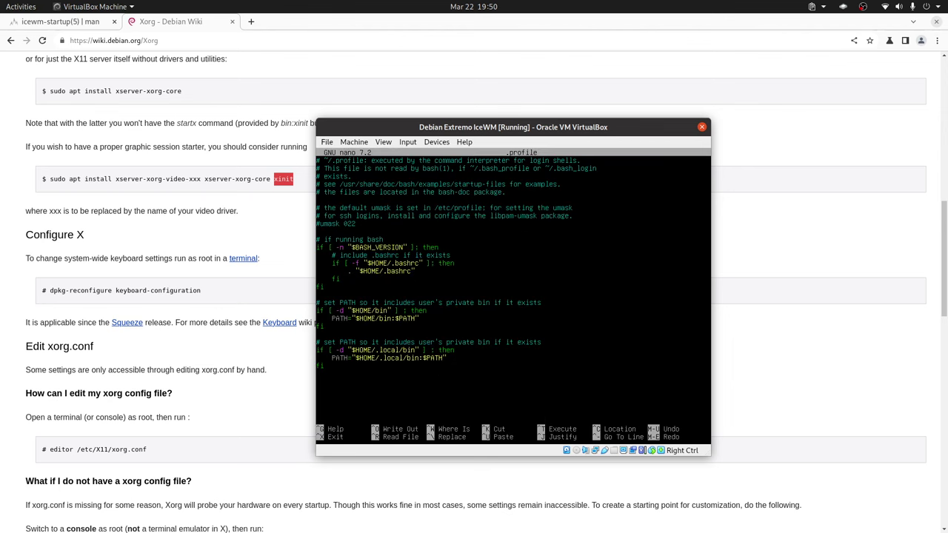
Append the condition line if [ -z "$SSH_CONNECTION" ]; then at the end of .profile.
{"action": "type", "text": "if ["}
{"action": "type", "text": " -z \" \" "}
{"action": "type", "text": "$S"}
{"action": "type", "text": "SH"}
{"action": "type", "text": "_CONNECTION"}
{"action": "key", "text": "BackSpace"}
{"action": "type", "text": "; then"}
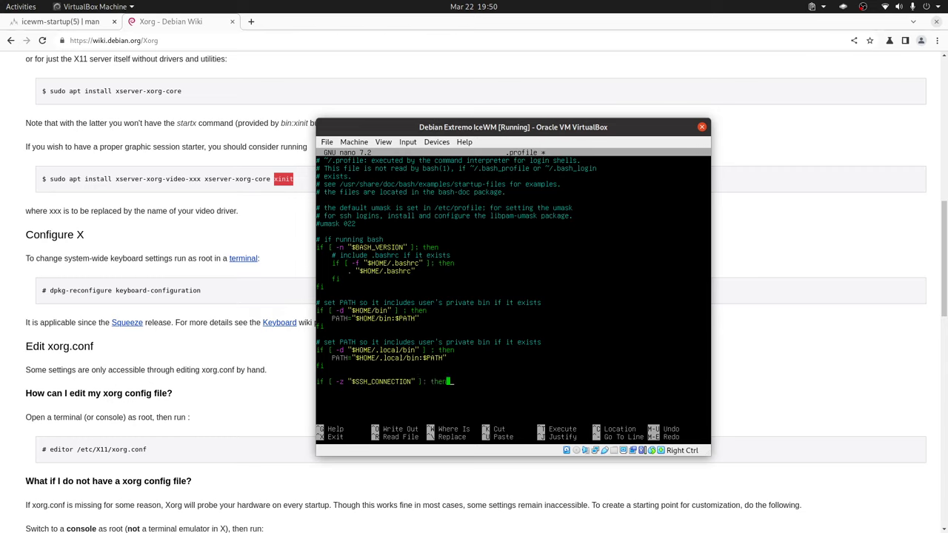
Complete the if block in .profile with an indented startx and a closing fi, save the file and exit nano.
{"action": "type", "text": "fi"}
{"action": "key", "text": "Up"}
{"action": "key", "text": "Tab"}
{"action": "type", "text": "startx"}
{"action": "key", "text": "ctrl+o"}
{"action": "key", "text": "Return"}
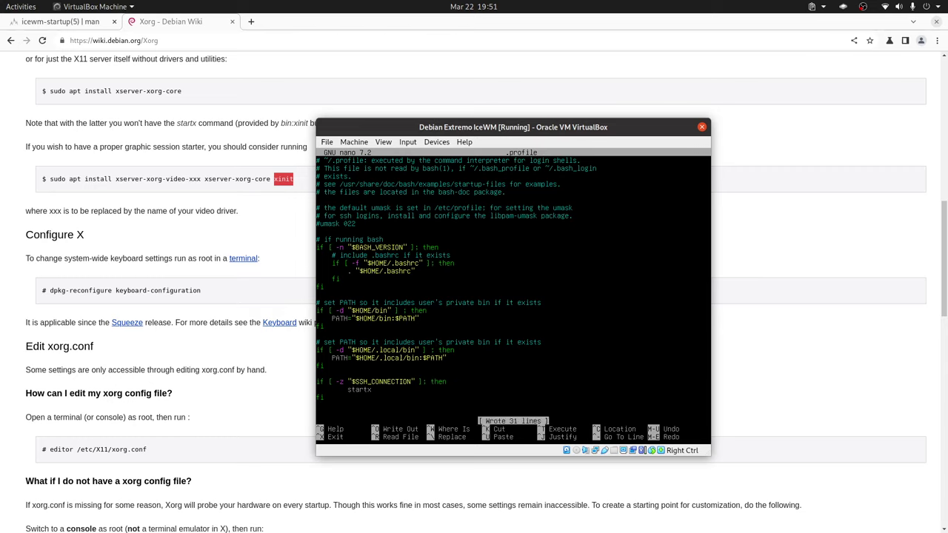
{"action": "key", "text": "ctrl+x"}
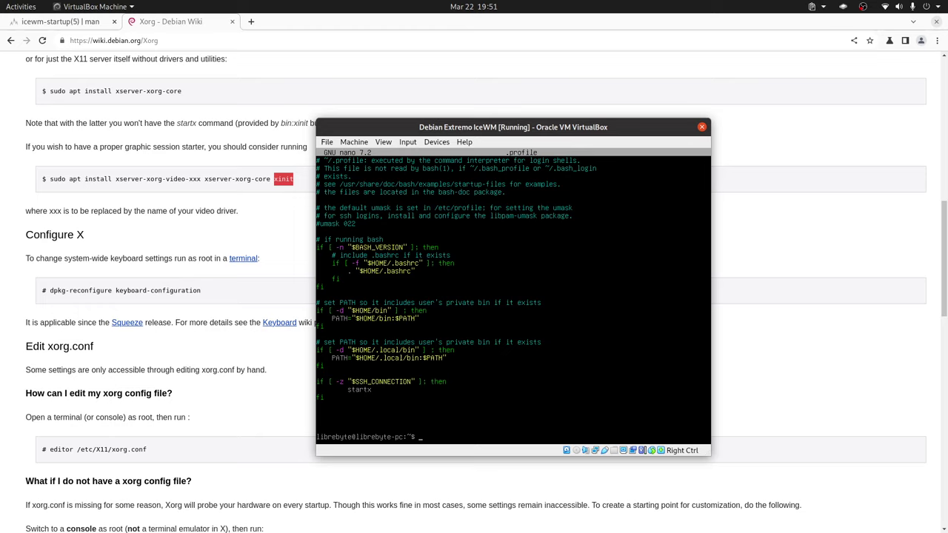
Create .xinitrc in nano with the line exec icewm-session, save it and exit.
{"action": "type", "text": "nano .xinitrc"}
{"action": "key", "text": "Return"}
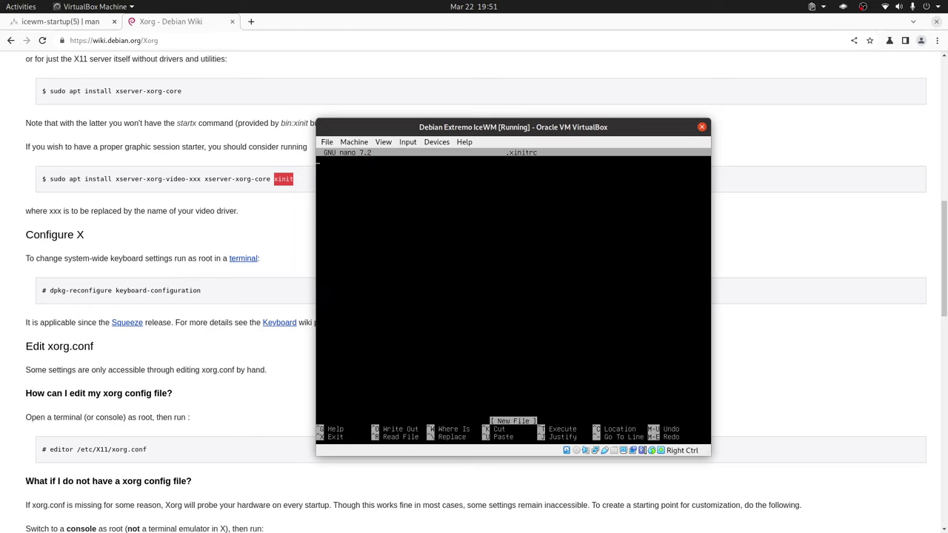
{"action": "type", "text": "exec icewm-session"}
{"action": "key", "text": "ctrl+o"}
{"action": "key", "text": "Return"}
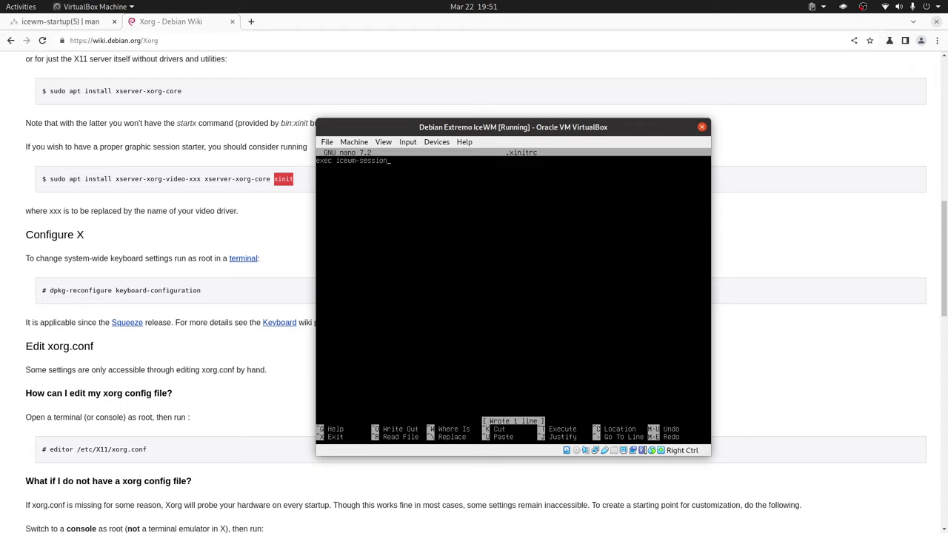
{"action": "key", "text": "ctrl+x"}
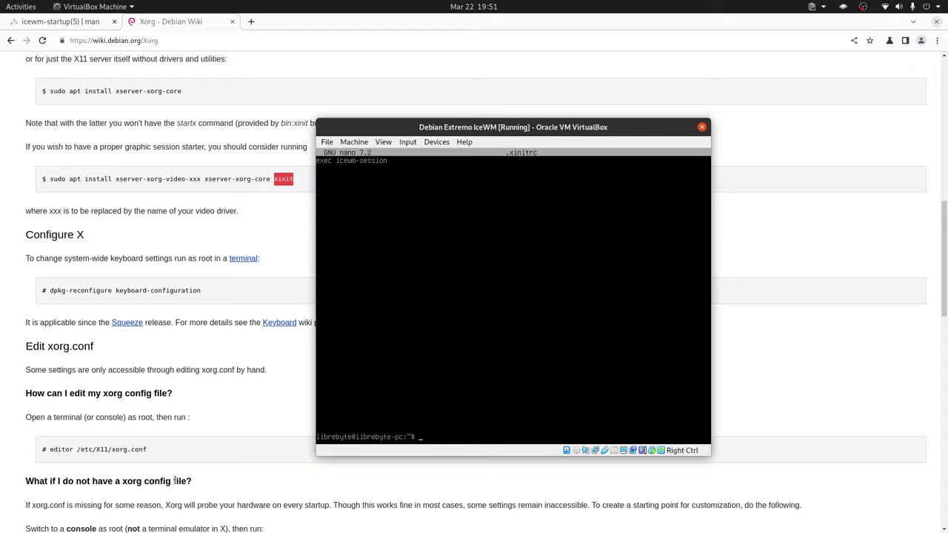
Review the Run X section about startx and .xsessionrc on the Debian wiki's Xorg page.
{"action": "scroll", "coordinate": [200, 395], "scroll_direction": "down", "scroll_amount": 5}
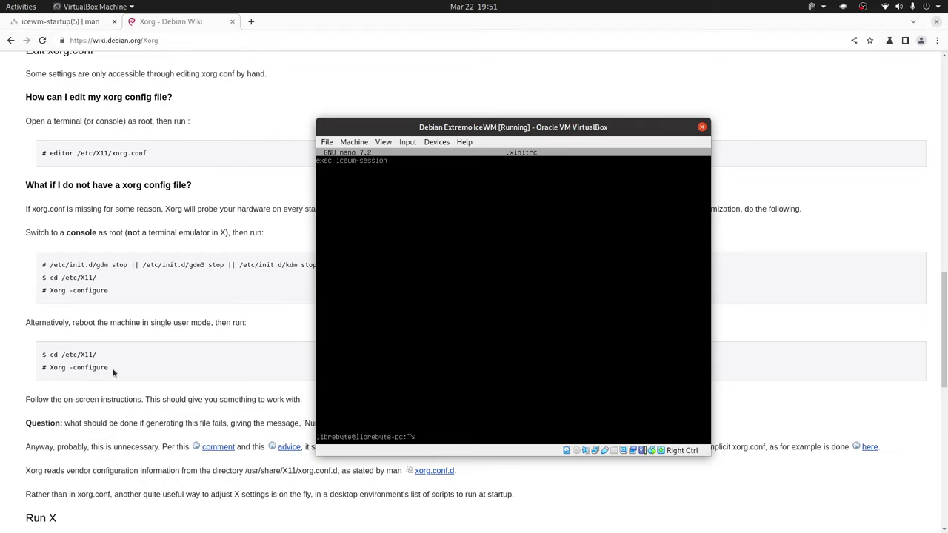
{"action": "scroll", "coordinate": [113, 372], "scroll_direction": "down", "scroll_amount": 4}
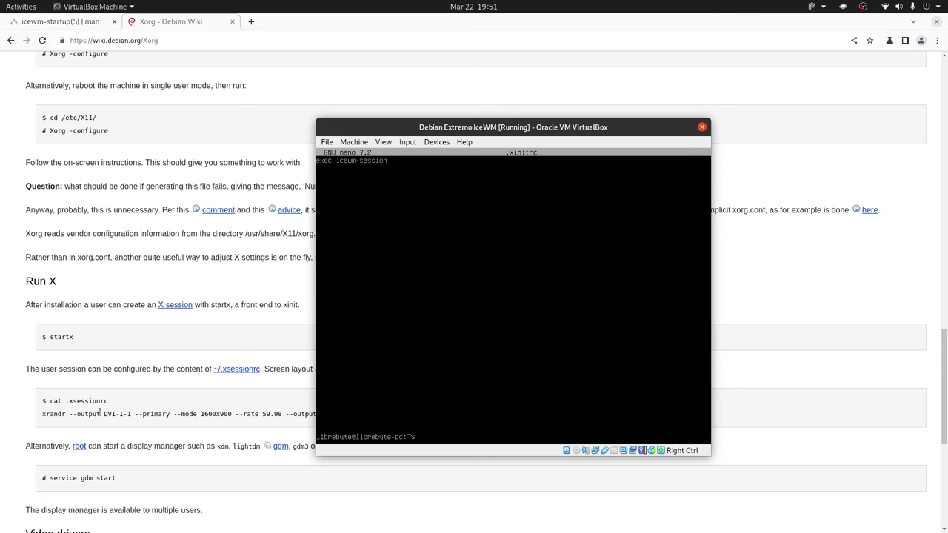
{"action": "scroll", "coordinate": [108, 412], "scroll_direction": "up", "scroll_amount": 1}
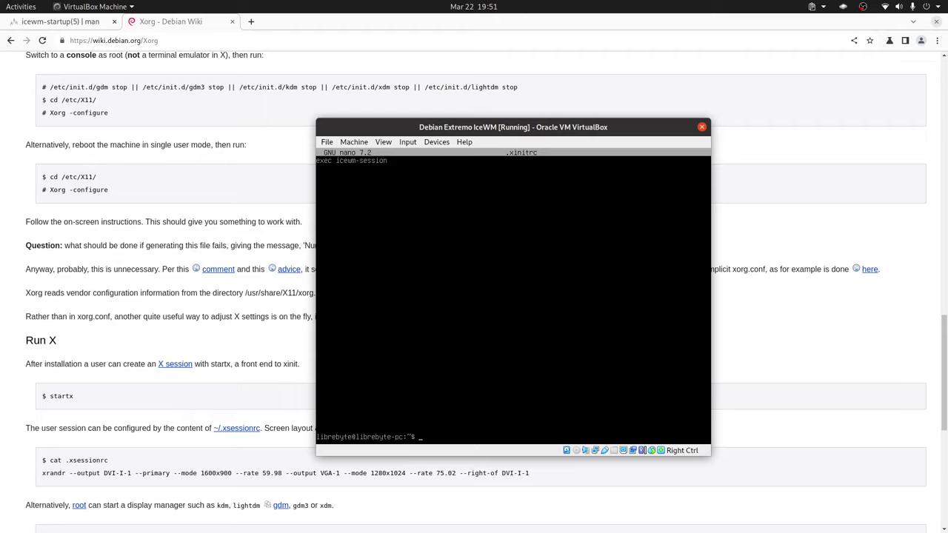
Try to reboot the virtual machine from the regular user's shell.
{"action": "type", "text": "oot"}
{"action": "key", "text": "BackSpace"}
{"action": "key", "text": "BackSpace"}
{"action": "key", "text": "BackSpace"}
{"action": "key", "text": "BackSpace"}
{"action": "key", "text": "BackSpace"}
{"action": "key", "text": "BackSpace"}
{"action": "type", "text": "reboot"}
{"action": "key", "text": "Return"}
Become root with su - and the root password, and reboot the virtual machine into Debian GNU/Linux.
{"action": "type", "text": "su -"}
{"action": "key", "text": "Return"}
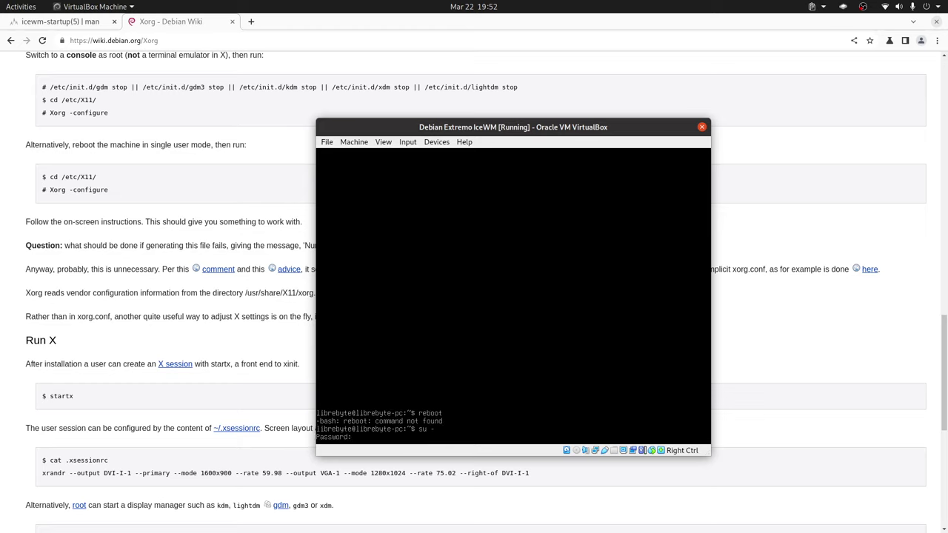
{"action": "key", "text": "Return"}
{"action": "type", "text": "re"}
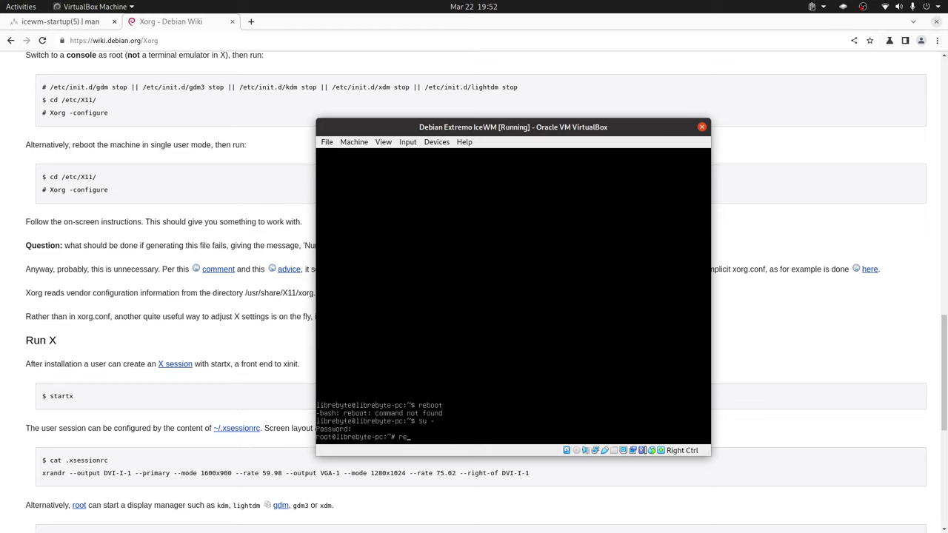
{"action": "type", "text": "boot"}
{"action": "key", "text": "Return"}
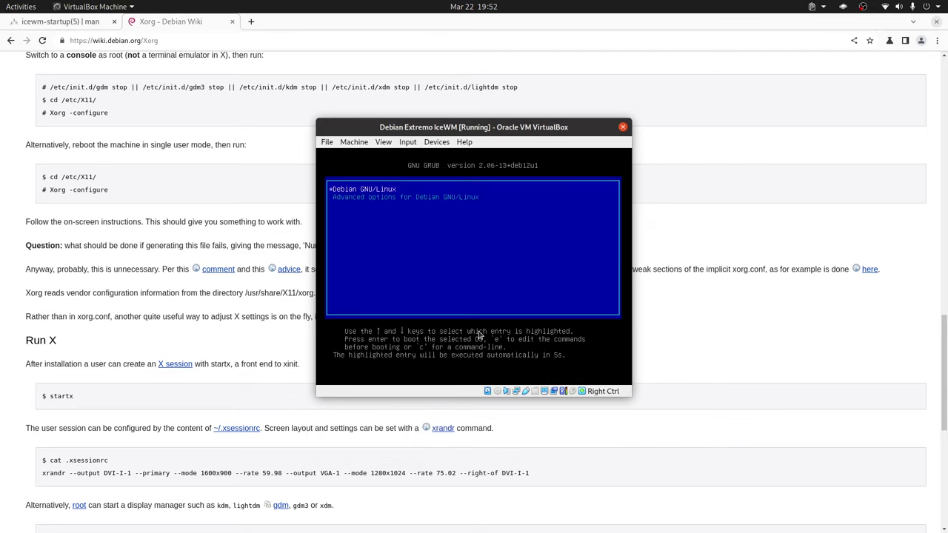
{"action": "key", "text": "Return"}
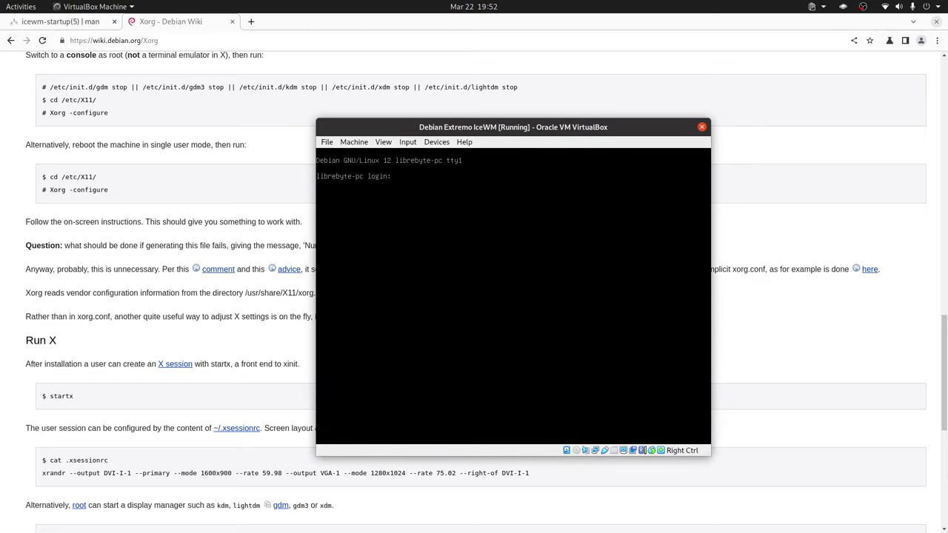
Log in at the console with the regular user's name and account password to start the graphical session.
{"action": "type", "text": "librebyte"}
{"action": "key", "text": "Return"}
{"action": "key", "text": "Return"}
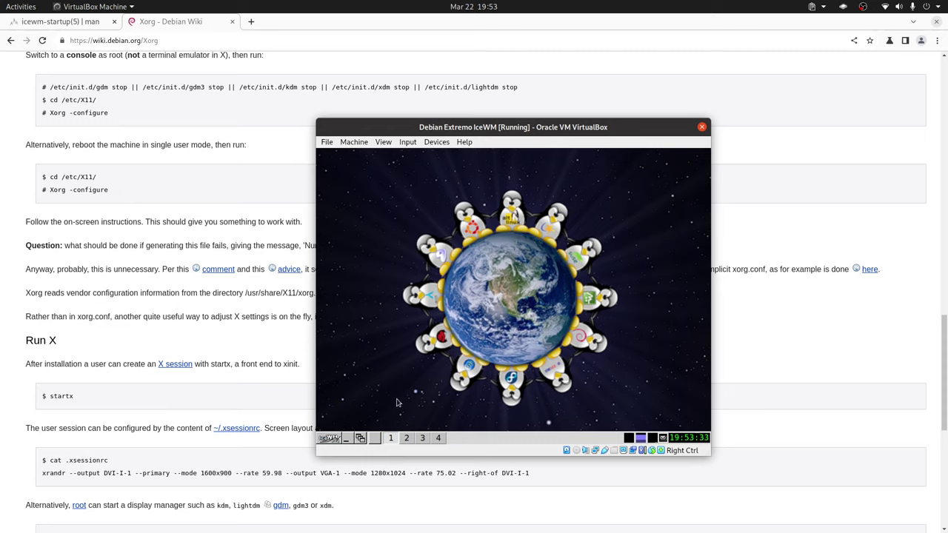
{"action": "left_click", "coordinate": [332, 439]}
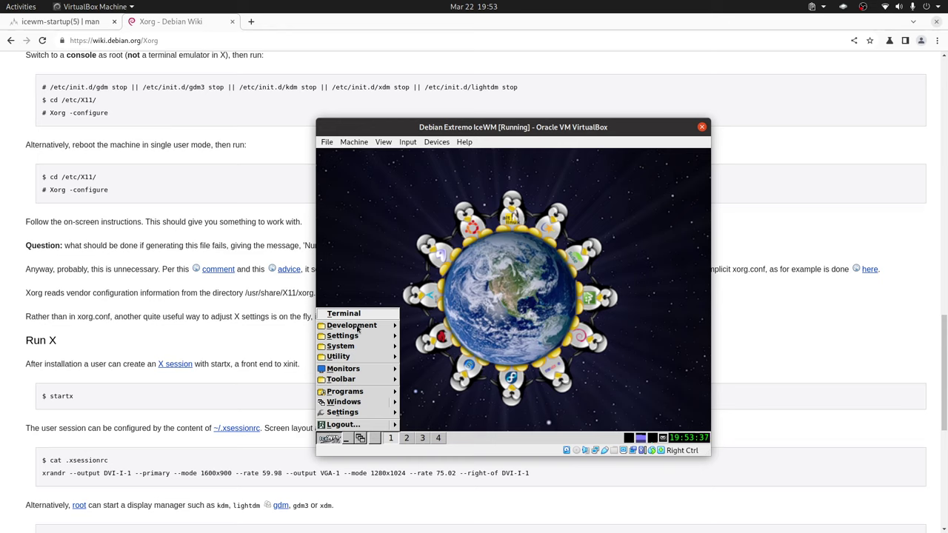
{"action": "mouse_move", "coordinate": [360, 327]}
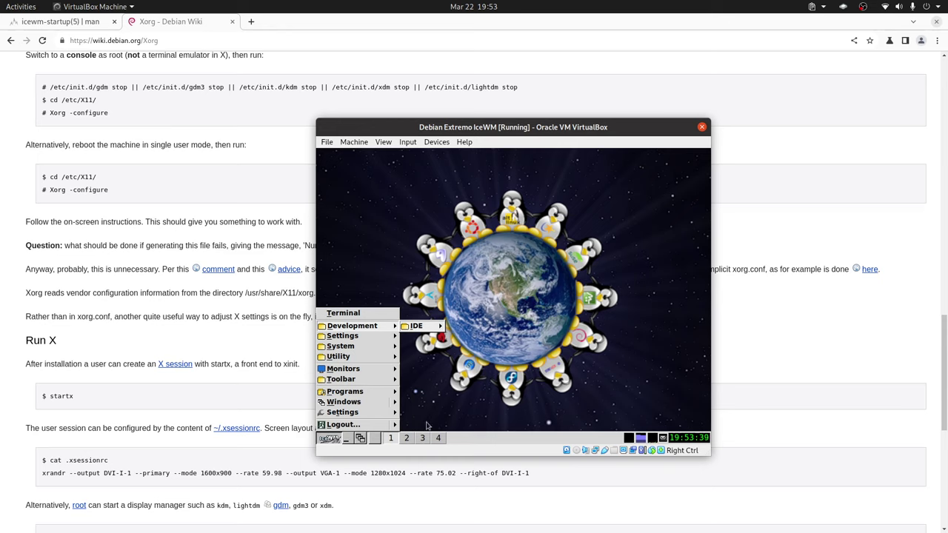
{"action": "left_click", "coordinate": [516, 401]}
{"action": "right_click", "coordinate": [553, 321]}
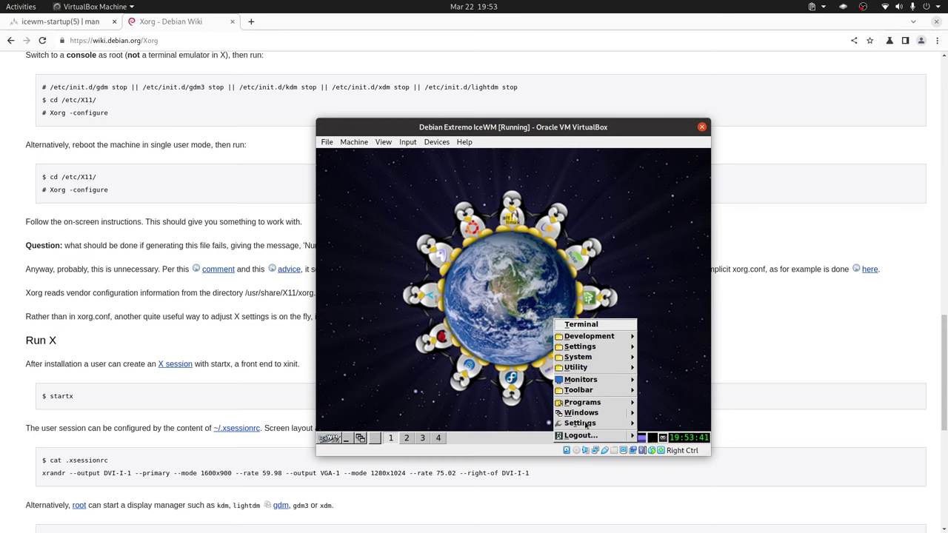
{"action": "mouse_move", "coordinate": [589, 423]}
{"action": "mouse_move", "coordinate": [507, 427]}
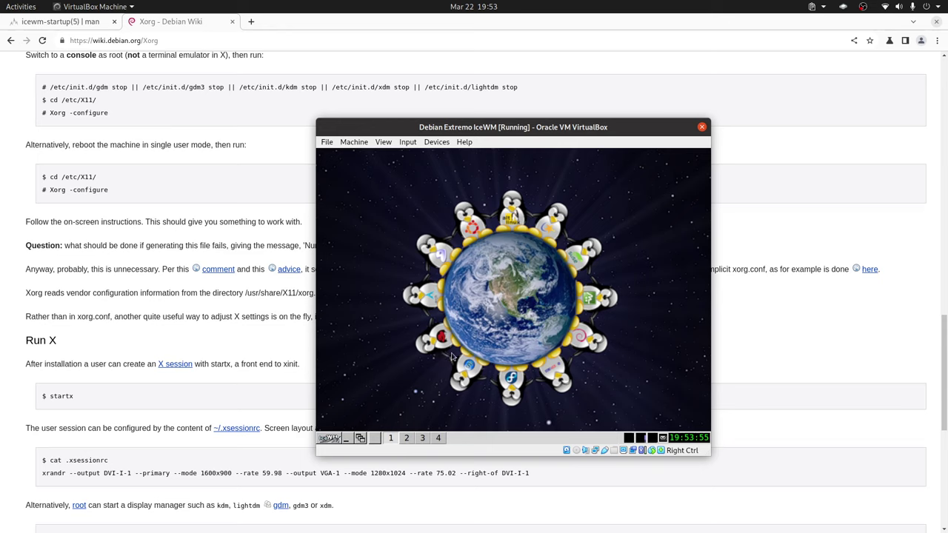
Replace the default IceWM theme with one of the installed blue themes.
{"action": "right_click", "coordinate": [568, 342]}
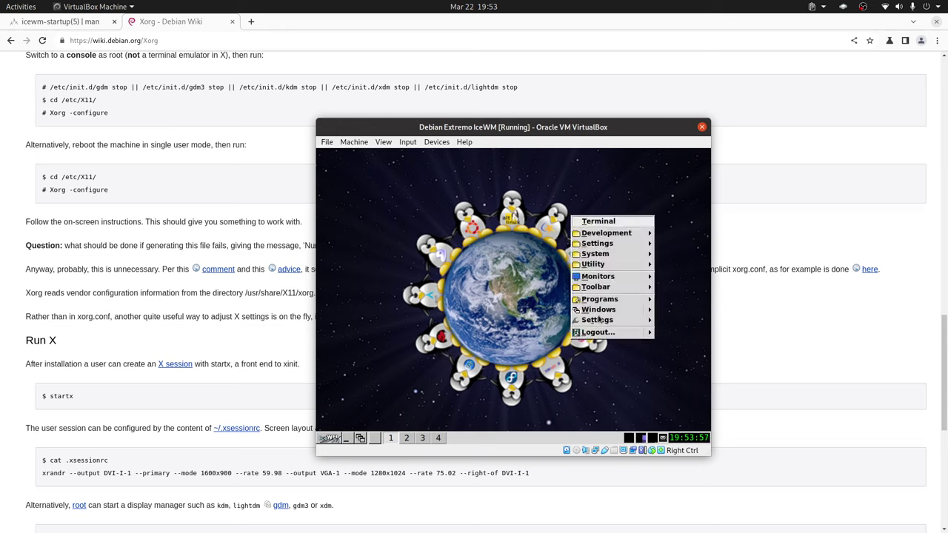
{"action": "mouse_move", "coordinate": [597, 320]}
{"action": "mouse_move", "coordinate": [530, 353]}
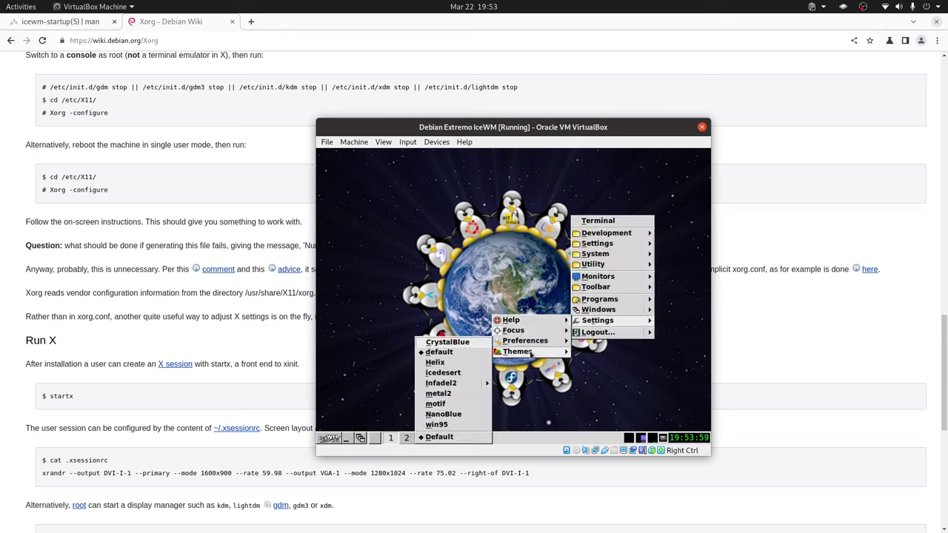
{"action": "left_click", "coordinate": [447, 351]}
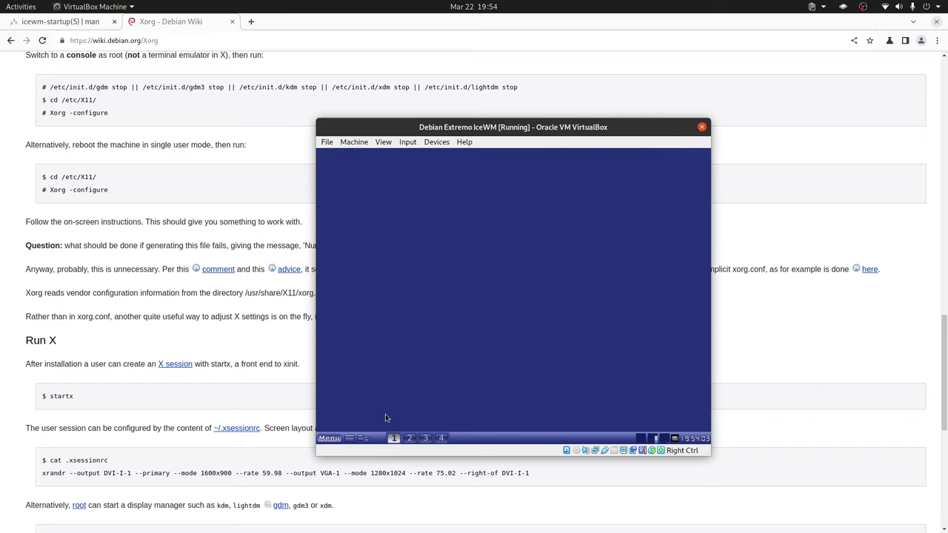
Launch the 4Pane file manager and complete its configuration wizard with the automatically created configuration.
{"action": "left_click", "coordinate": [329, 438]}
{"action": "mouse_move", "coordinate": [356, 336]}
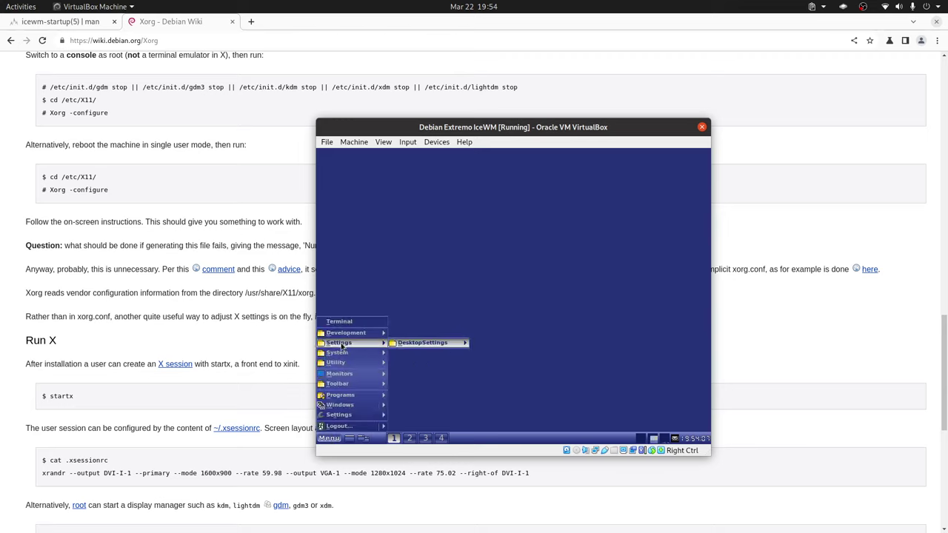
{"action": "mouse_move", "coordinate": [348, 361]}
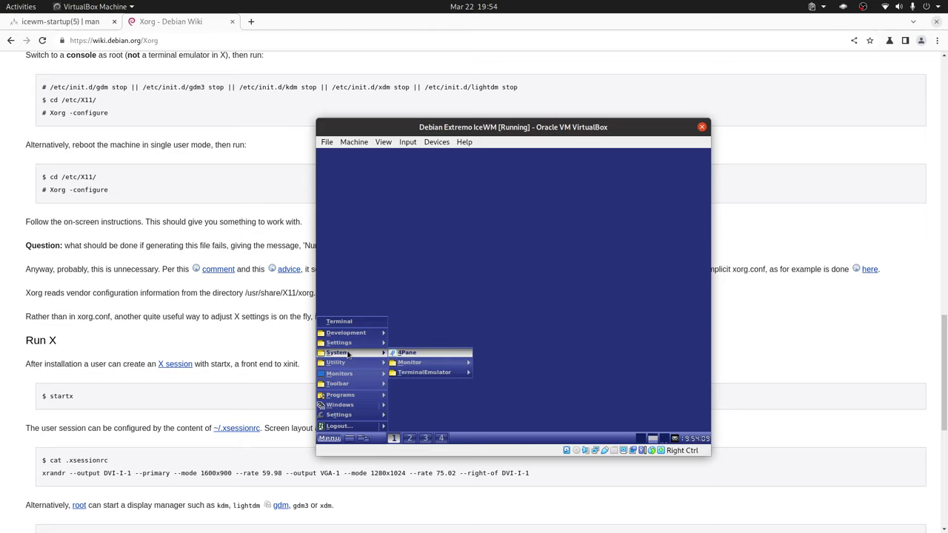
{"action": "left_click", "coordinate": [419, 353]}
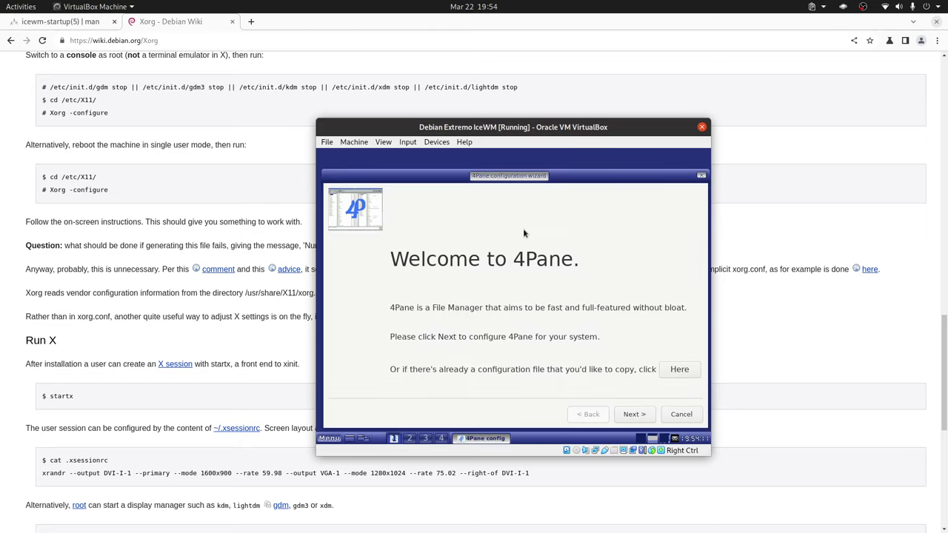
{"action": "left_click", "coordinate": [631, 414]}
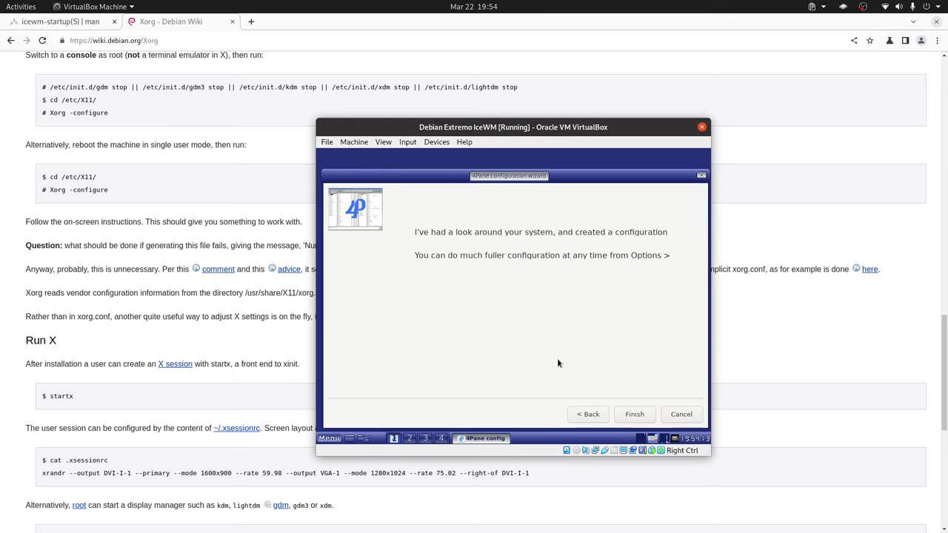
{"action": "left_click", "coordinate": [634, 415]}
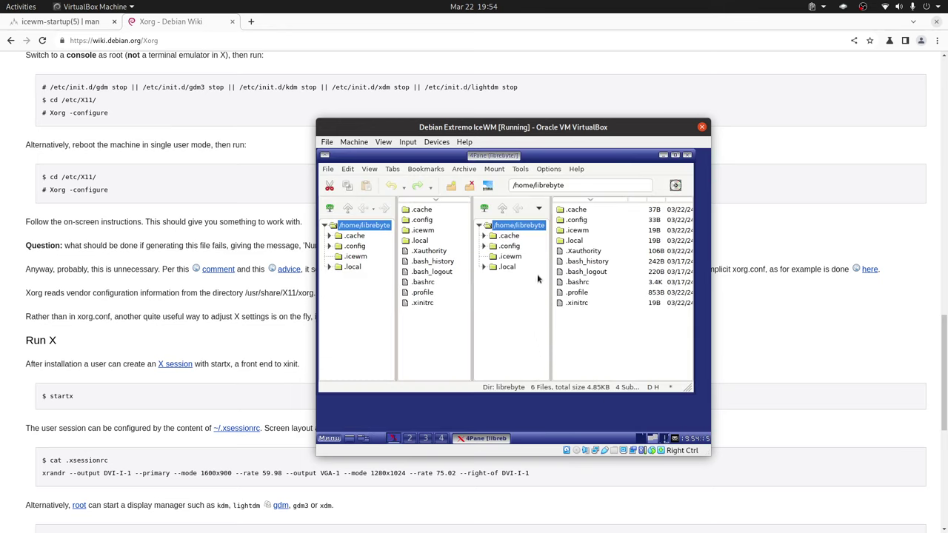
{"action": "left_click", "coordinate": [370, 171]}
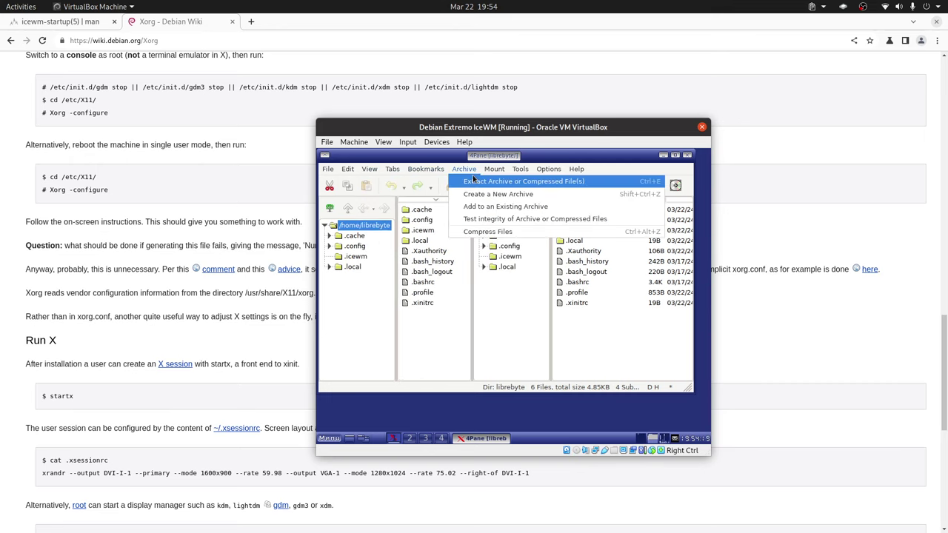
{"action": "mouse_move", "coordinate": [488, 173]}
{"action": "mouse_move", "coordinate": [372, 172]}
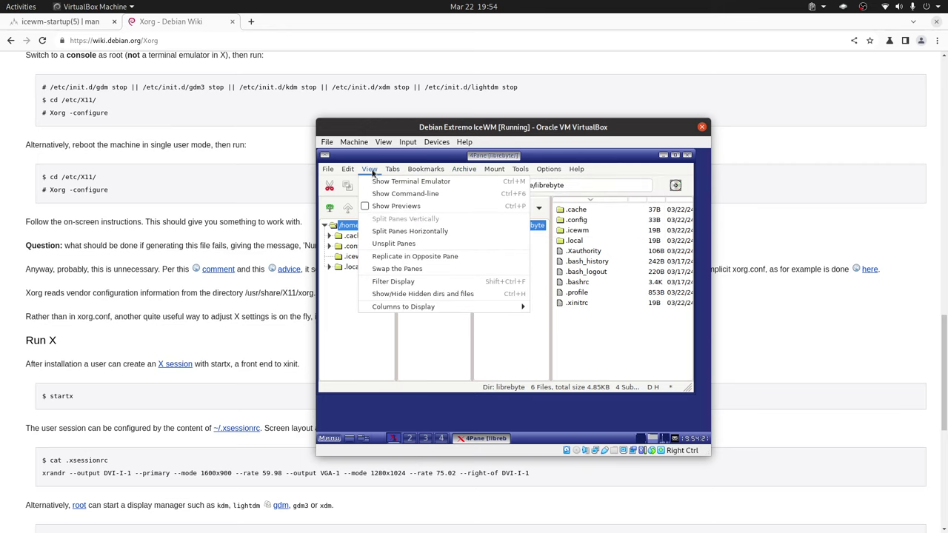
Unsplit the panes of the 4Pane file manager and save its pane settings before closing it.
{"action": "left_click", "coordinate": [400, 243]}
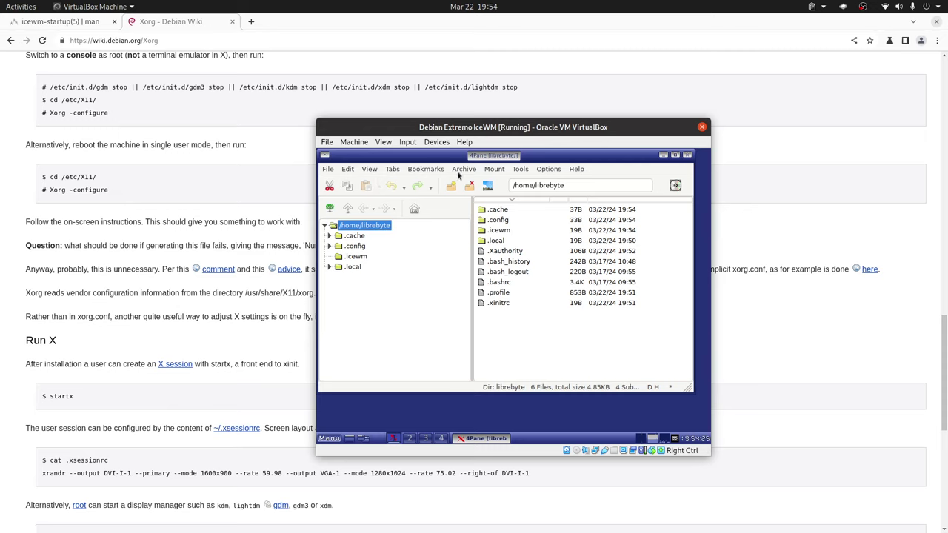
{"action": "left_click", "coordinate": [519, 169]}
{"action": "mouse_move", "coordinate": [544, 171]}
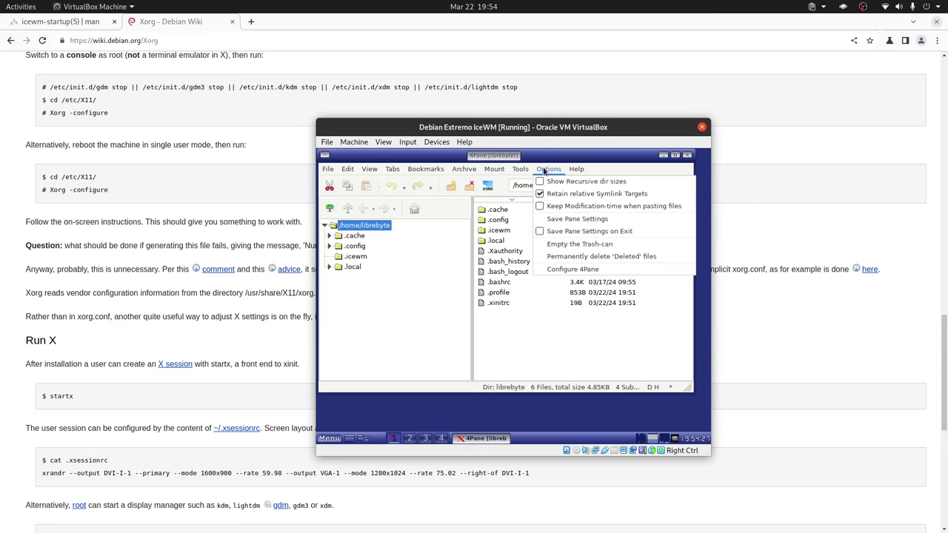
{"action": "left_click", "coordinate": [574, 219]}
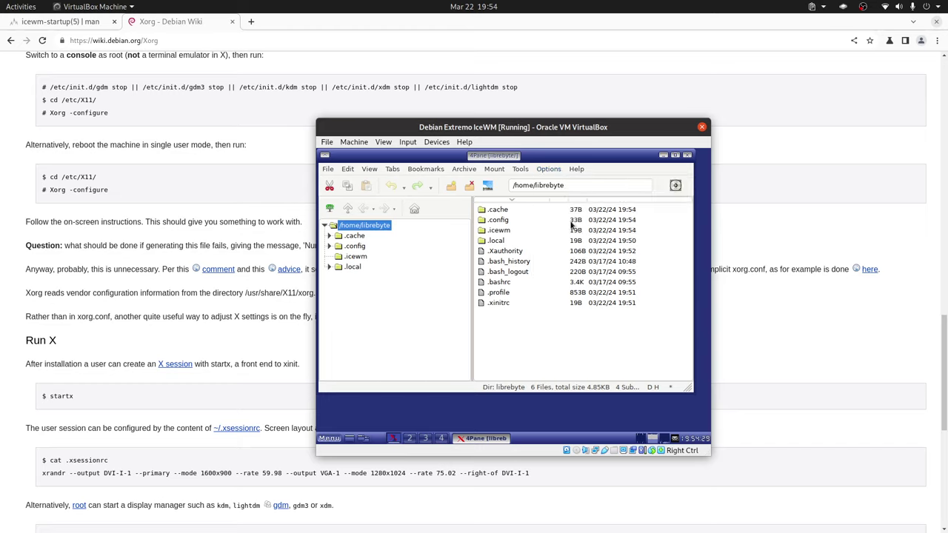
{"action": "left_click", "coordinate": [688, 156]}
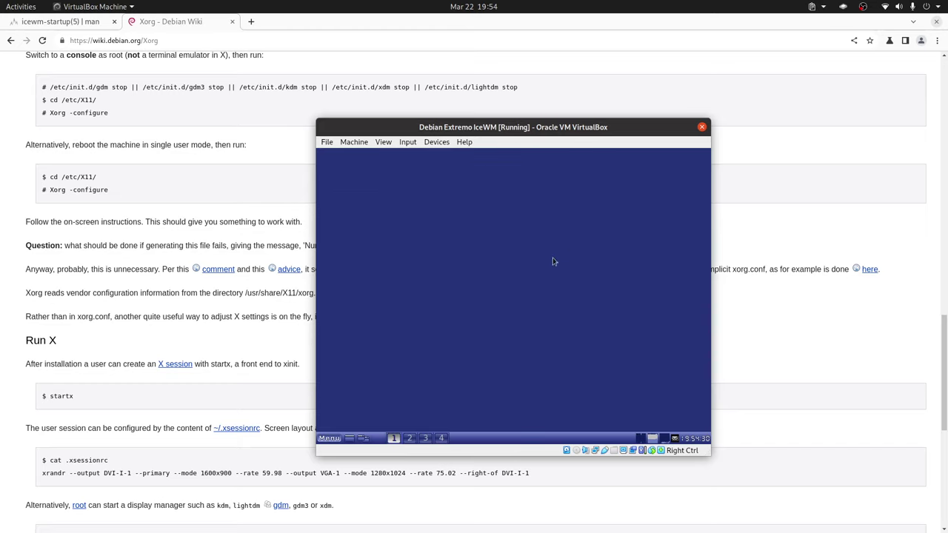
{"action": "left_click", "coordinate": [328, 438]}
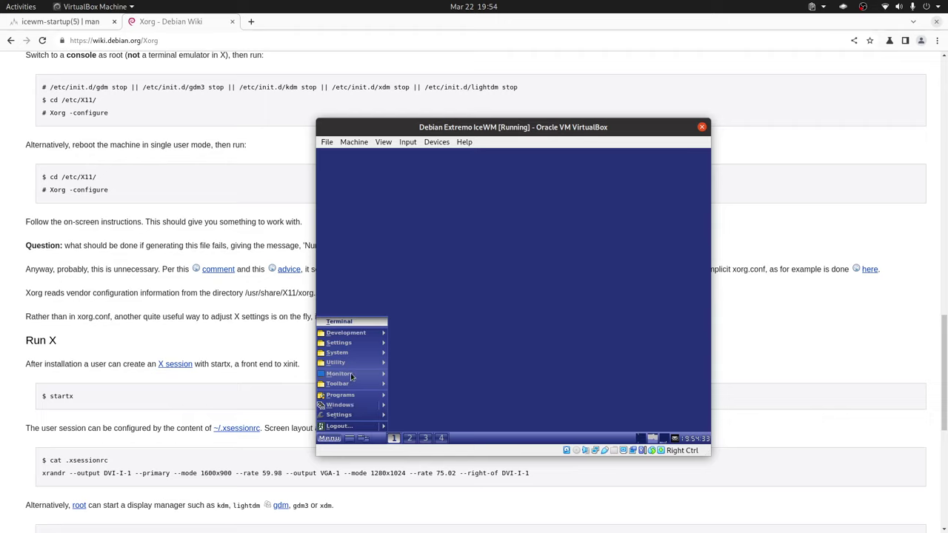
{"action": "left_click", "coordinate": [353, 322]}
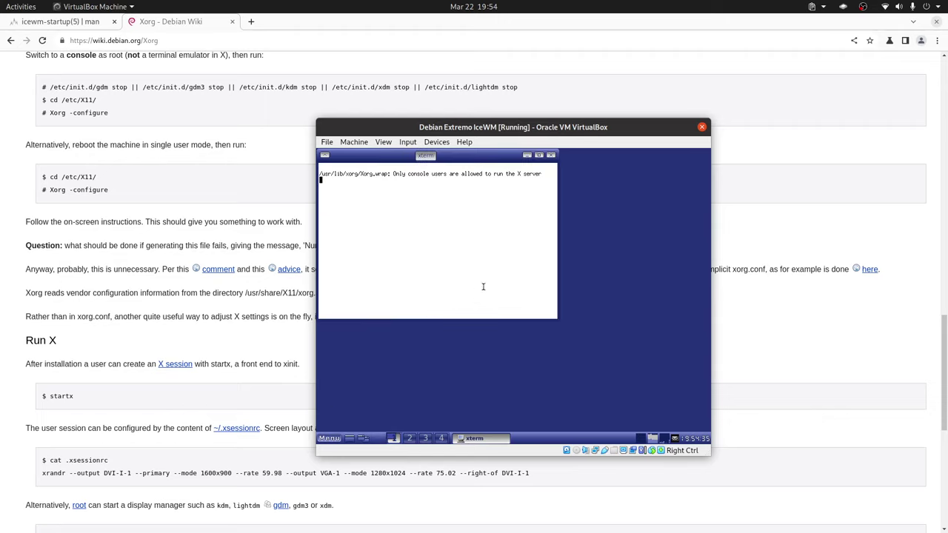
{"action": "left_click", "coordinate": [550, 155]}
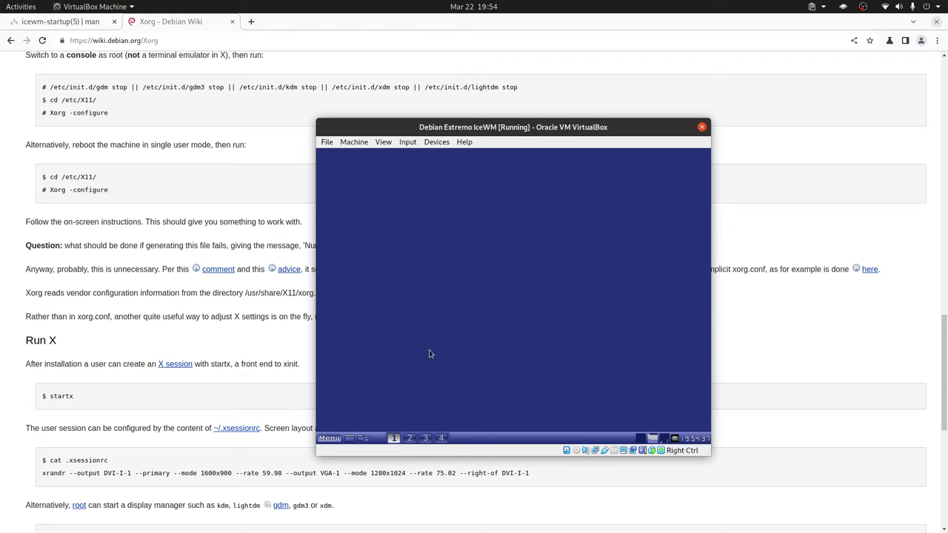
Launch the LXTerminal terminal emulator on the IceWM desktop.
{"action": "right_click", "coordinate": [447, 294]}
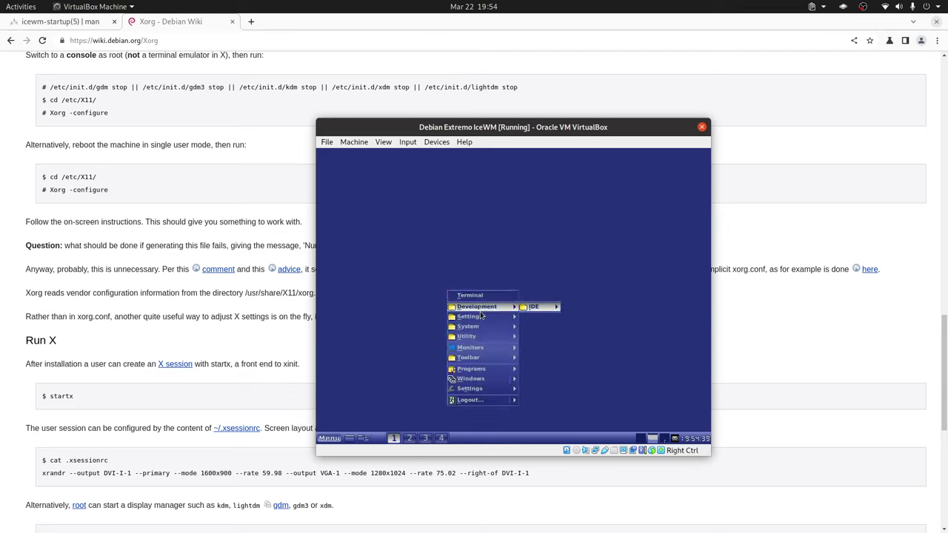
{"action": "mouse_move", "coordinate": [480, 319]}
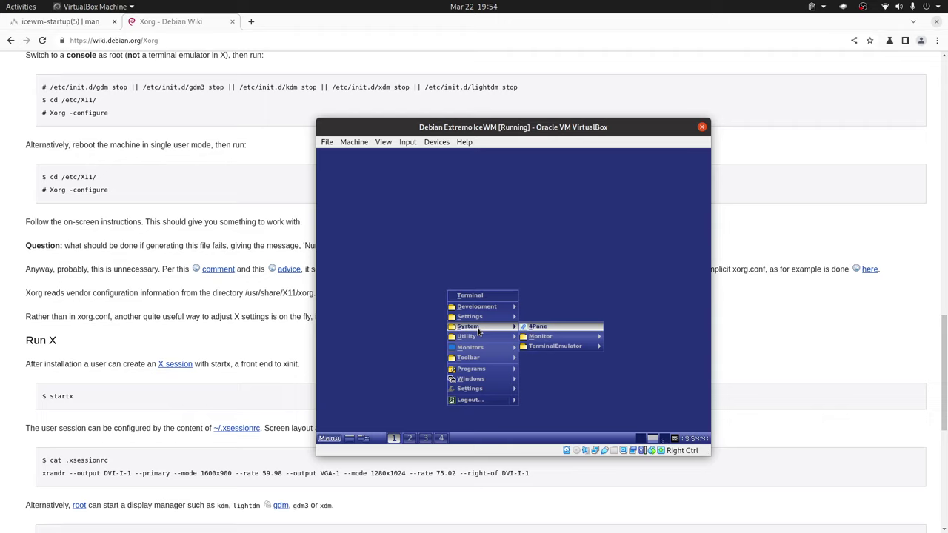
{"action": "mouse_move", "coordinate": [546, 346]}
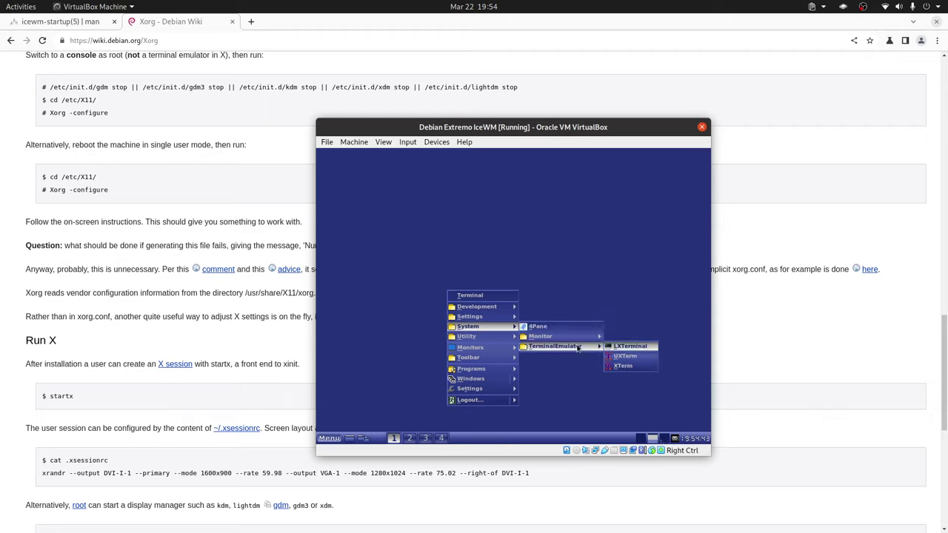
{"action": "left_click", "coordinate": [646, 349]}
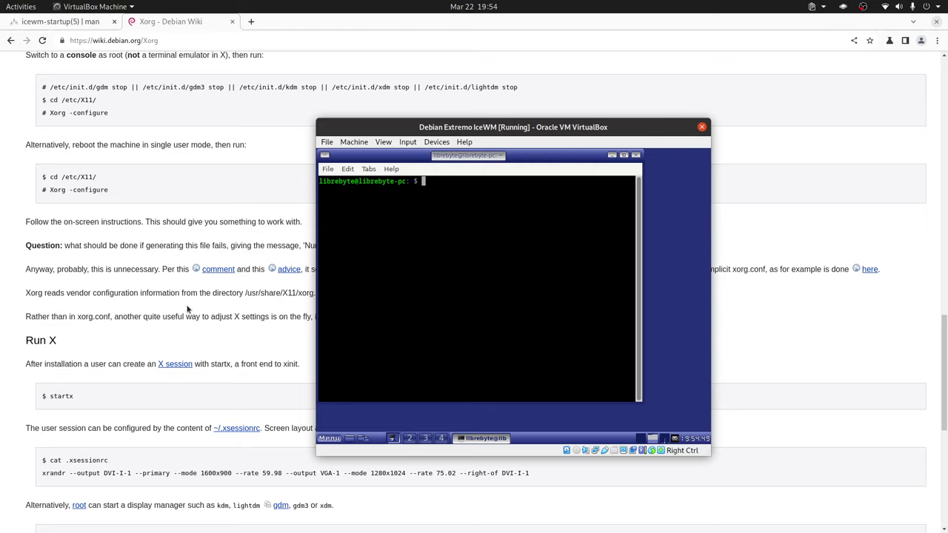
Create an empty .xsessionrc file in the home directory with the touch command.
{"action": "scroll", "coordinate": [147, 288], "scroll_direction": "down", "scroll_amount": 3}
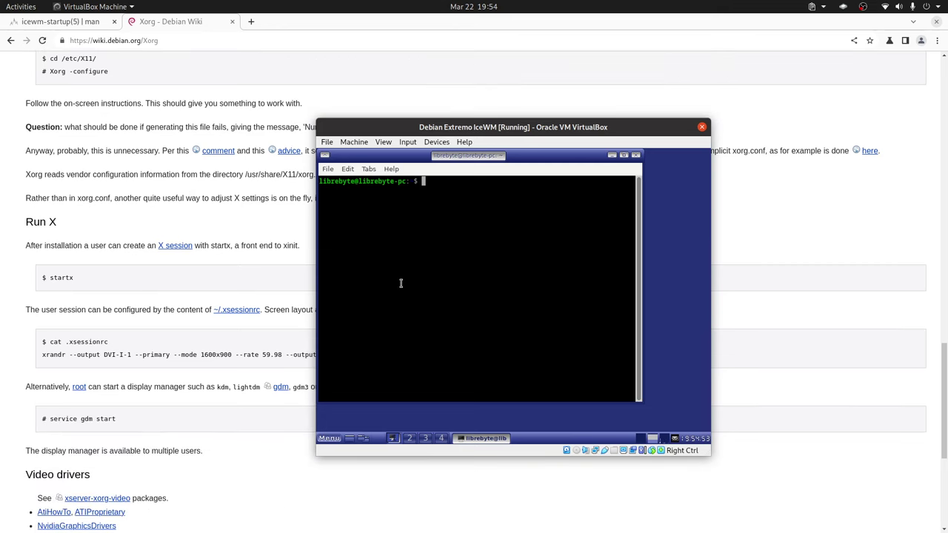
{"action": "type", "text": "nano "}
{"action": "type", "text": ".xses"}
{"action": "type", "text": "si"}
{"action": "type", "text": "onrc"}
{"action": "key", "text": "Left"}
{"action": "key", "text": "Left"}
{"action": "key", "text": "Left"}
{"action": "key", "text": "Left"}
{"action": "key", "text": "Left"}
{"action": "key", "text": "Left"}
{"action": "key", "text": "Left"}
{"action": "key", "text": "Left"}
{"action": "key", "text": "Left"}
{"action": "key", "text": "Left"}
{"action": "key", "text": "Left"}
{"action": "key", "text": "Left"}
{"action": "key", "text": "Left"}
{"action": "key", "text": "Left"}
{"action": "key", "text": "Left"}
{"action": "key", "text": "Left"}
{"action": "key", "text": "Delete"}
{"action": "key", "text": "Delete"}
{"action": "key", "text": "Delete"}
{"action": "key", "text": "Delete"}
{"action": "key", "text": "Delete"}
{"action": "type", "text": "touch"}
{"action": "key", "text": "Return"}
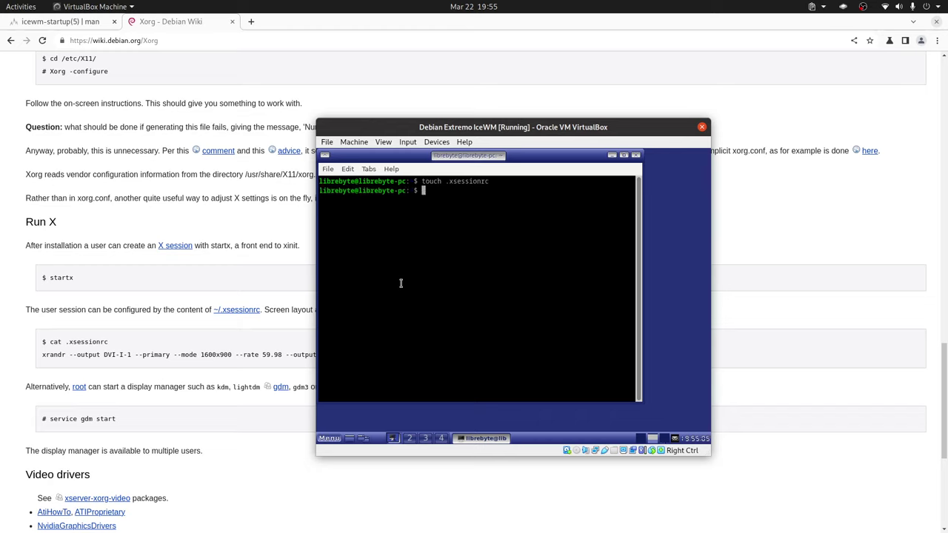
Become root with su and the root password, and try to install the xrandr package with apt.
{"action": "type", "text": "su"}
{"action": "key", "text": "Return"}
{"action": "key", "text": "Return"}
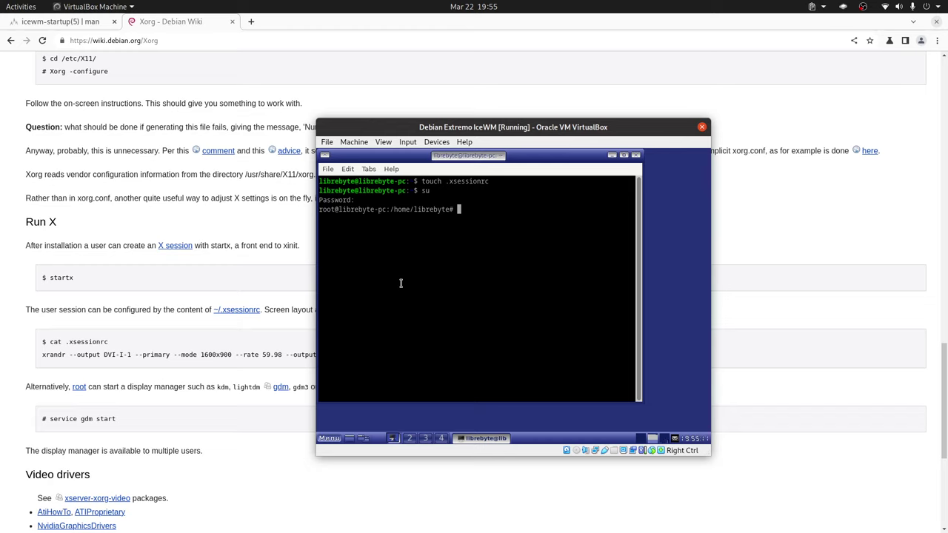
{"action": "type", "text": "apt install xrandr"}
{"action": "key", "text": "Return"}
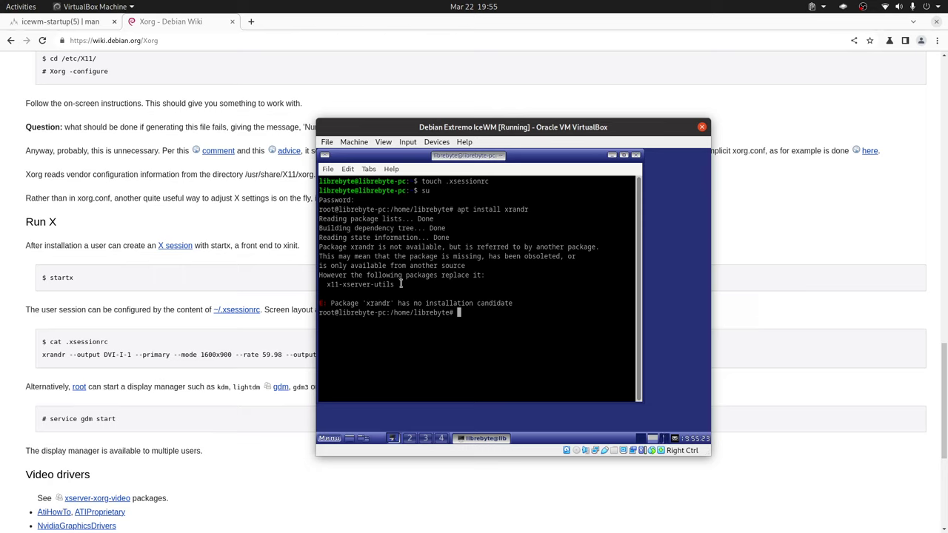
Install the x11-xserver-utils package with apt, accepting the installation of its additional packages.
{"action": "double_click", "coordinate": [379, 283]}
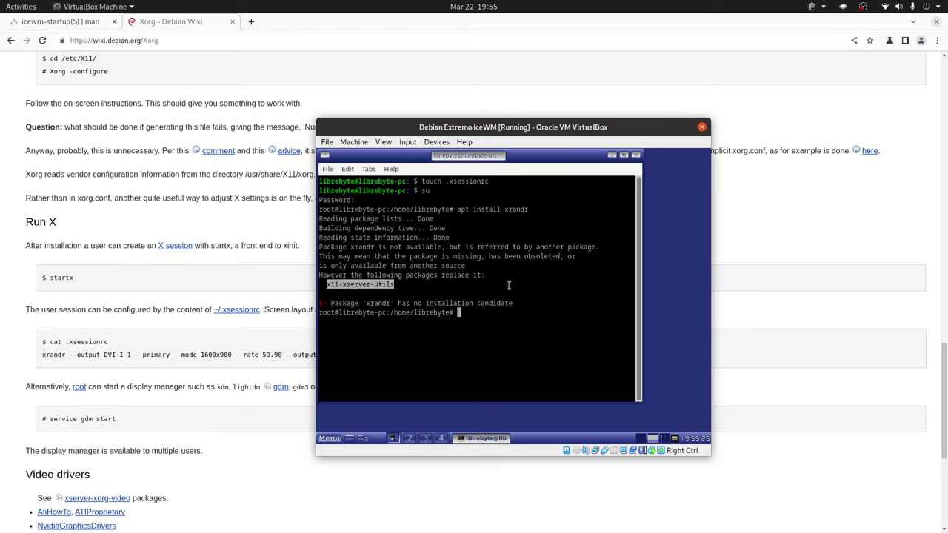
{"action": "key", "text": "Up"}
{"action": "key", "text": "BackSpace"}
{"action": "key", "text": "BackSpace"}
{"action": "key", "text": "BackSpace"}
{"action": "key", "text": "BackSpace"}
{"action": "key", "text": "BackSpace"}
{"action": "key", "text": "BackSpace"}
{"action": "middle_click", "coordinate": [534, 269]}
{"action": "key", "text": "Return"}
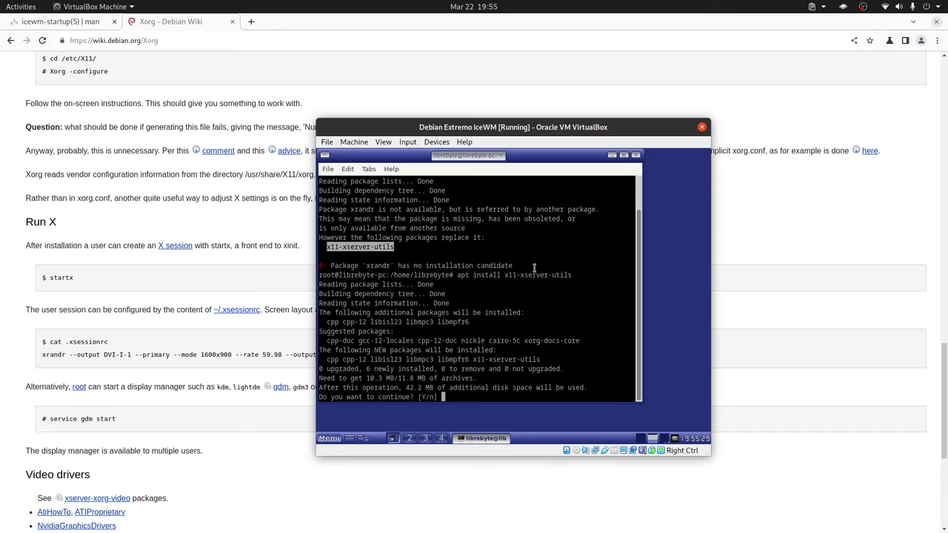
{"action": "key", "text": "Return"}
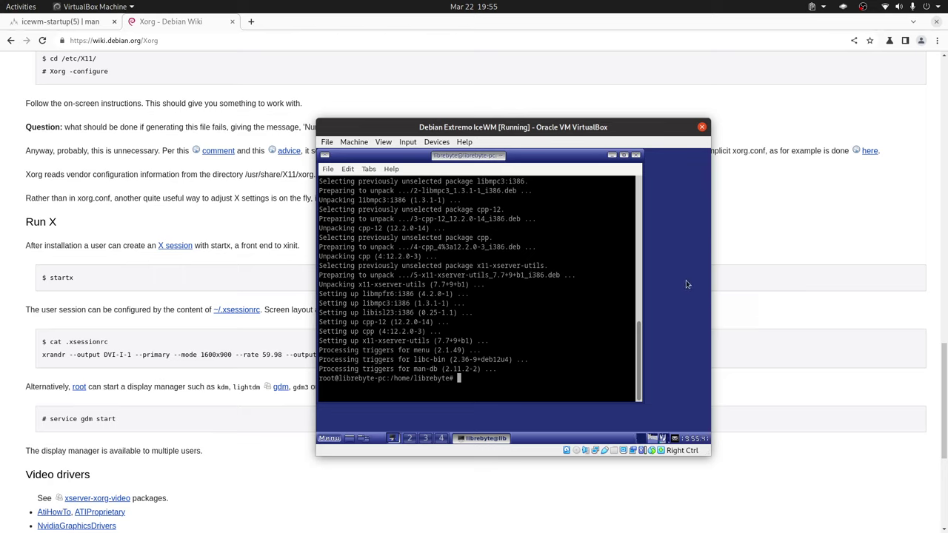
Run xrandr in an enlarged terminal window and copy the connected output's name, Virtual1.
{"action": "left_click_drag", "start_coordinate": [642, 402], "coordinate": [695, 422]}
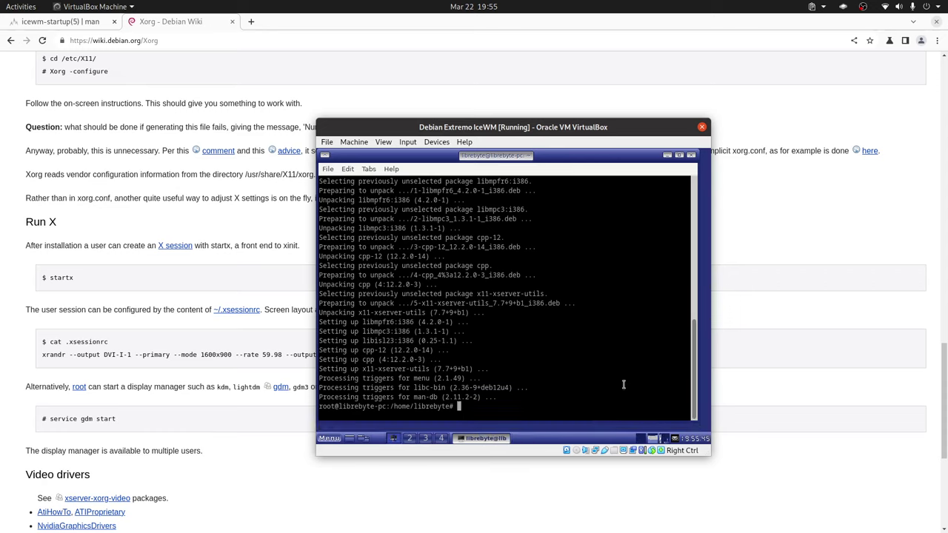
{"action": "type", "text": "xargs nb"}
{"action": "key", "text": "BackSpace"}
{"action": "key", "text": "BackSpace"}
{"action": "key", "text": "BackSpace"}
{"action": "key", "text": "BackSpace"}
{"action": "key", "text": "BackSpace"}
{"action": "key", "text": "BackSpace"}
{"action": "key", "text": "BackSpace"}
{"action": "type", "text": "randr"}
{"action": "key", "text": "Return"}
{"action": "scroll", "coordinate": [522, 314], "scroll_direction": "up", "scroll_amount": 3}
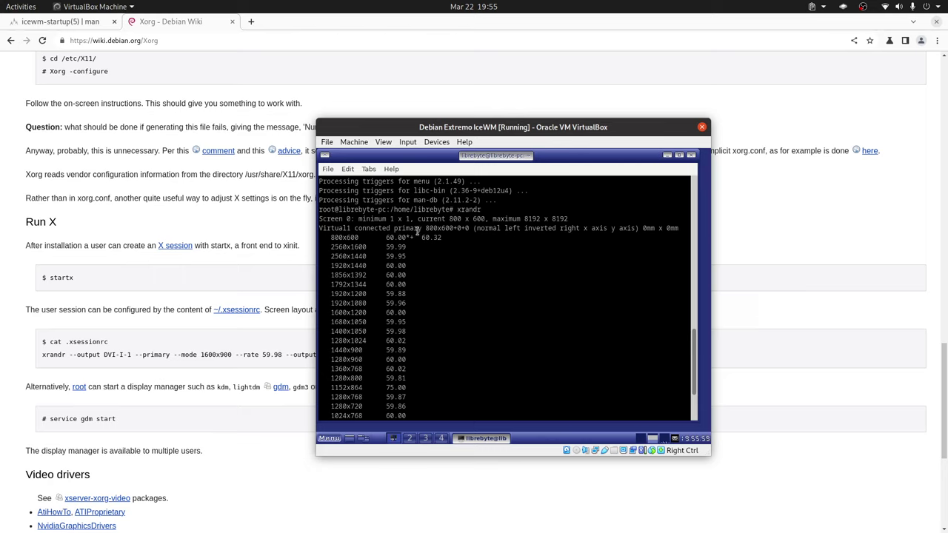
{"action": "double_click", "coordinate": [342, 230]}
{"action": "double_click", "coordinate": [341, 230]}
Launch the Geany editor and open the .xsessionrc file from the home folder.
{"action": "left_click", "coordinate": [705, 224]}
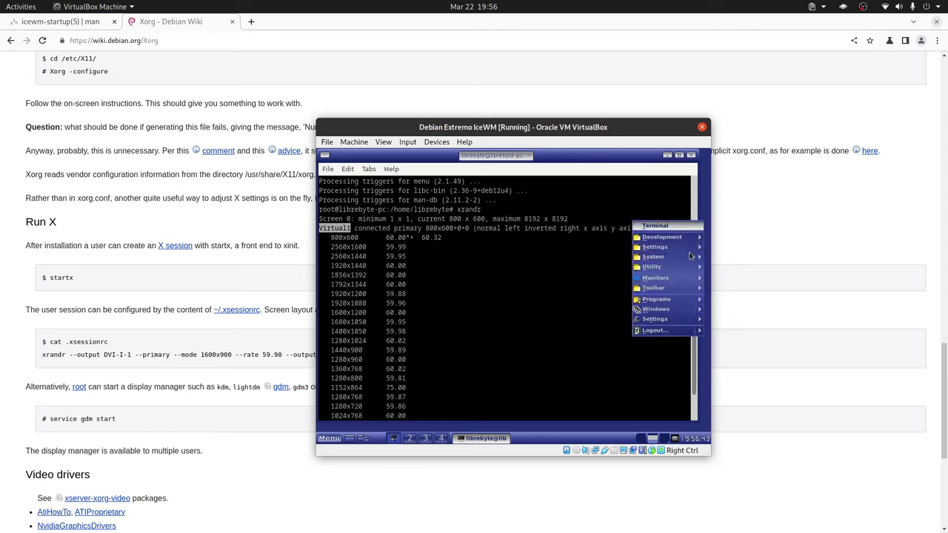
{"action": "mouse_move", "coordinate": [667, 237]}
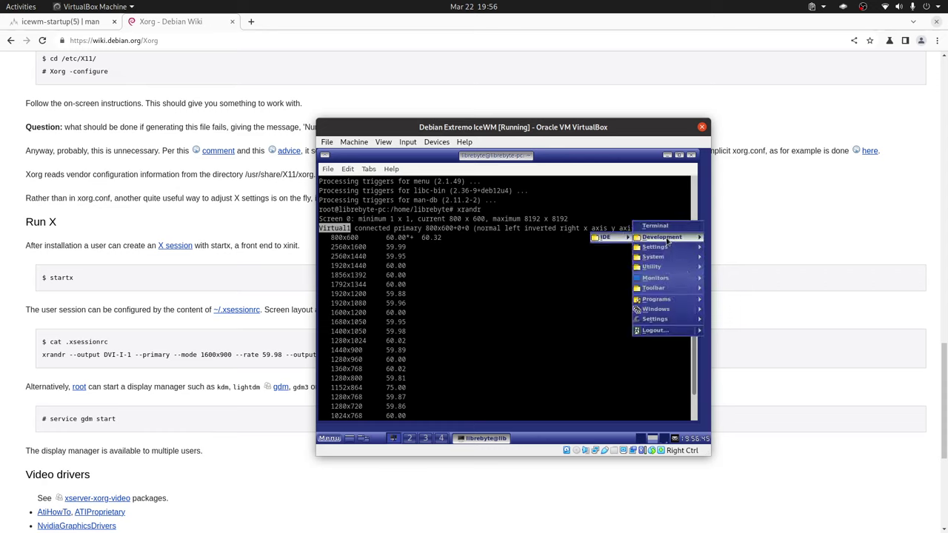
{"action": "mouse_move", "coordinate": [607, 238]}
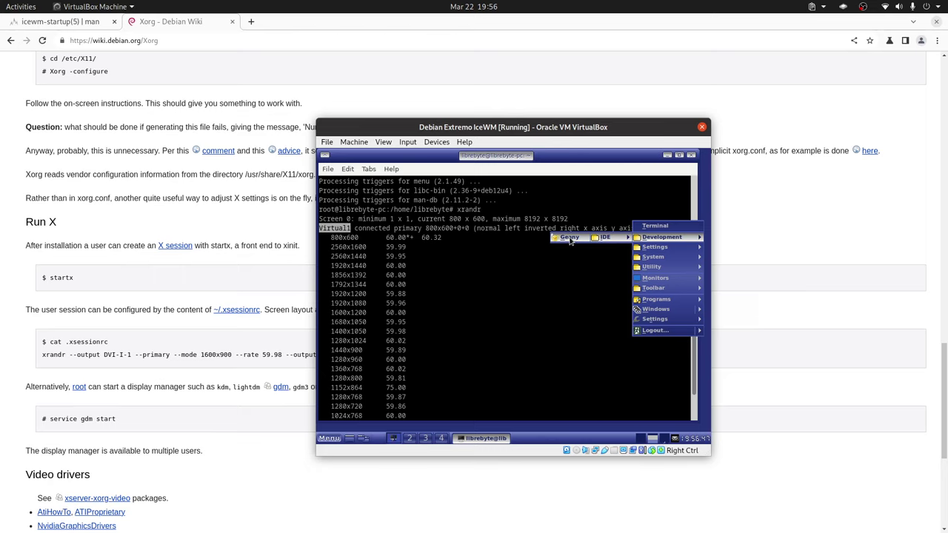
{"action": "left_click", "coordinate": [570, 240]}
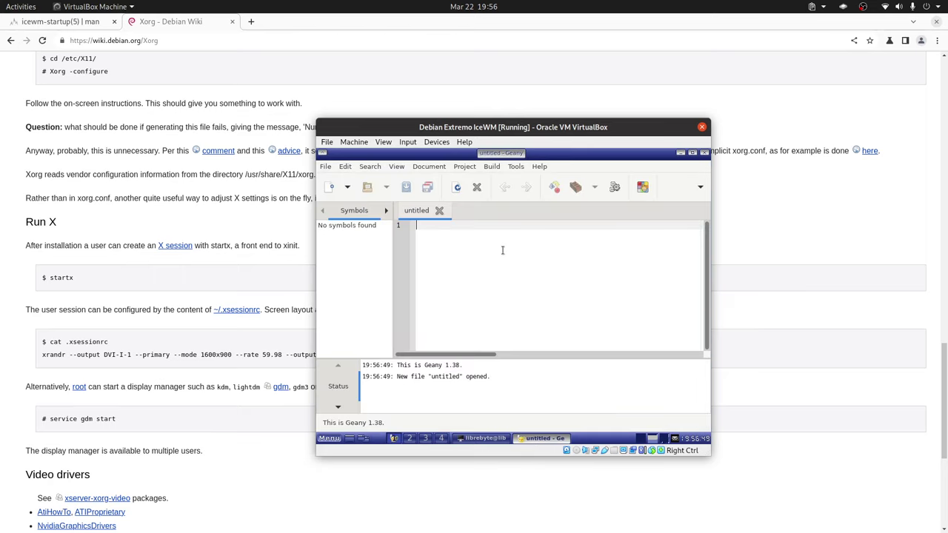
{"action": "left_click", "coordinate": [326, 167]}
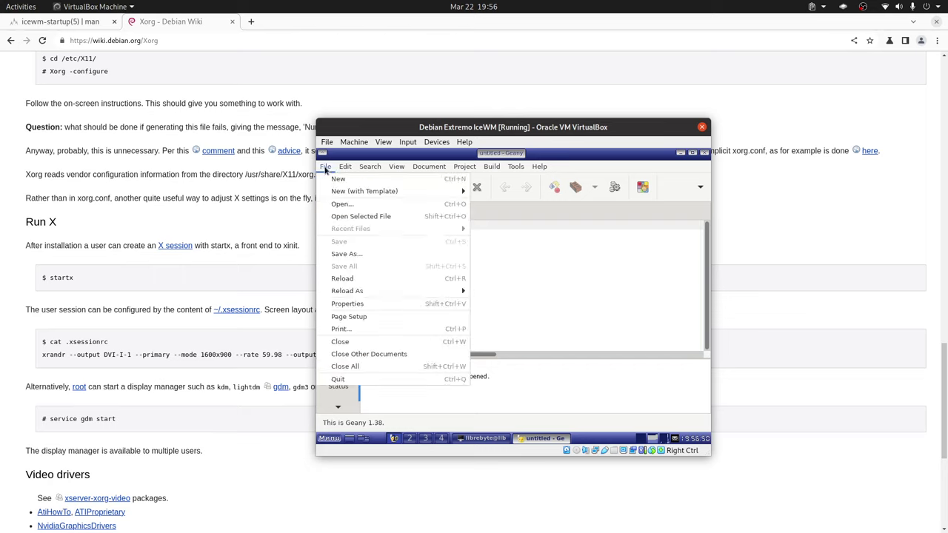
{"action": "left_click", "coordinate": [360, 204]}
{"action": "left_click", "coordinate": [343, 189]}
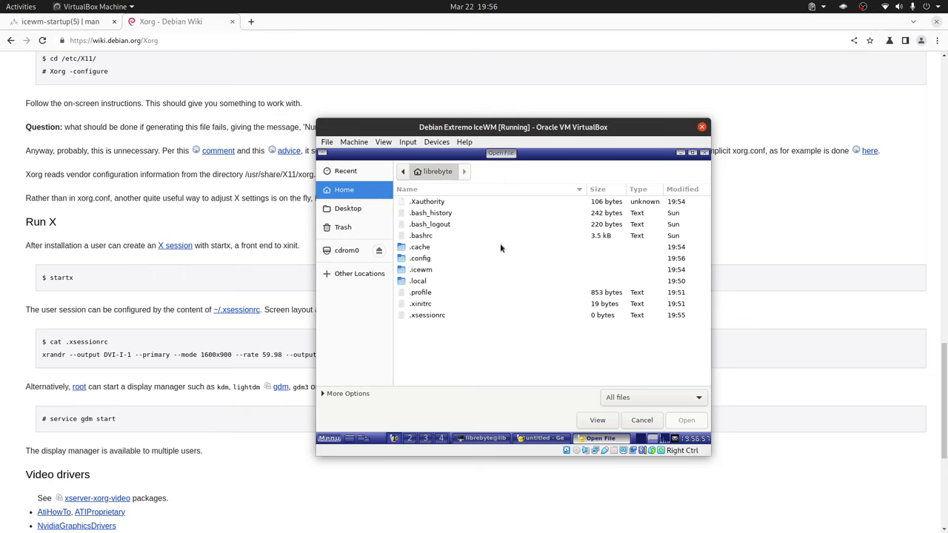
{"action": "left_click", "coordinate": [435, 316]}
{"action": "left_click", "coordinate": [685, 420]}
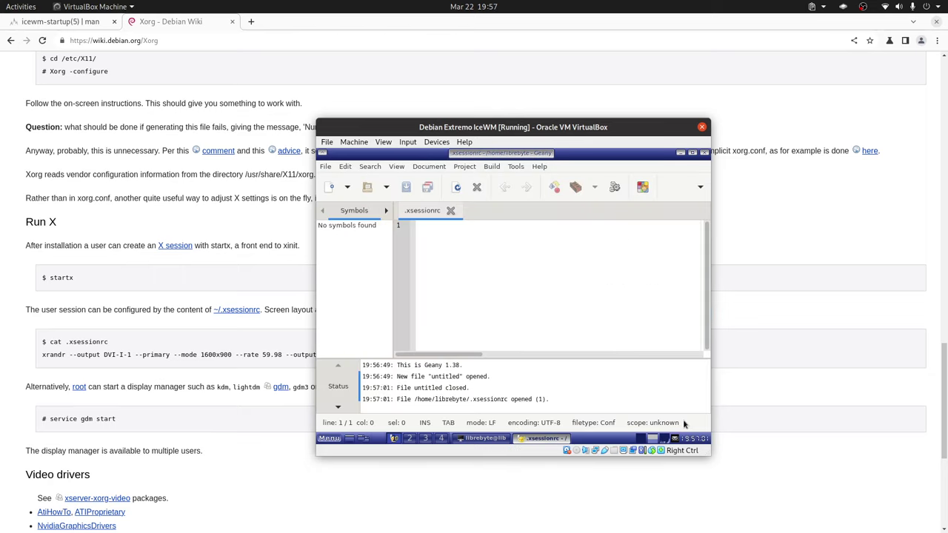
Write the command xrandr --output Virtual1 in .xsessionrc, reusing the copied output name, and save the file.
{"action": "middle_click", "coordinate": [462, 231]}
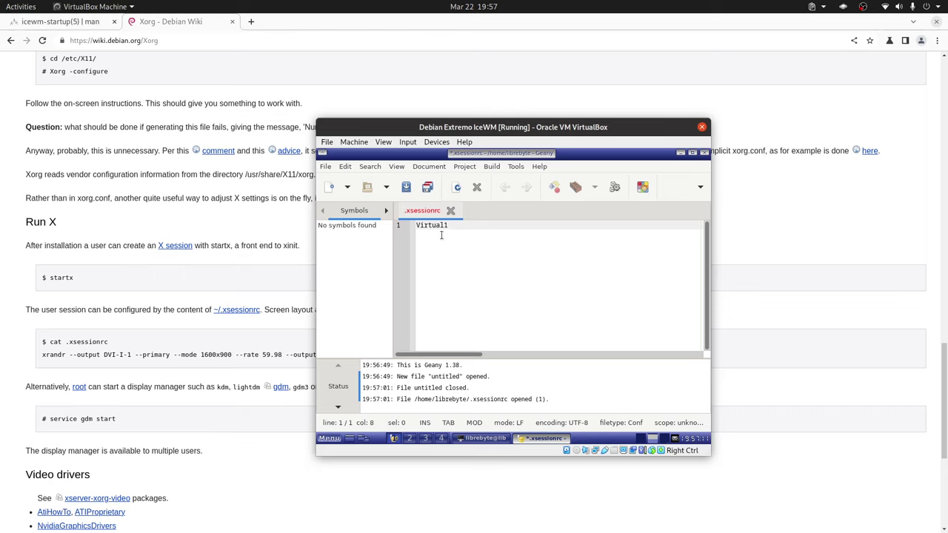
{"action": "type", "text": "xarn"}
{"action": "key", "text": "BackSpace"}
{"action": "key", "text": "BackSpace"}
{"action": "key", "text": "BackSpace"}
{"action": "type", "text": "dr --ouptu"}
{"action": "key", "text": "BackSpace"}
{"action": "key", "text": "BackSpace"}
{"action": "key", "text": "BackSpace"}
{"action": "type", "text": "tput"}
{"action": "key", "text": "ctrl+s"}
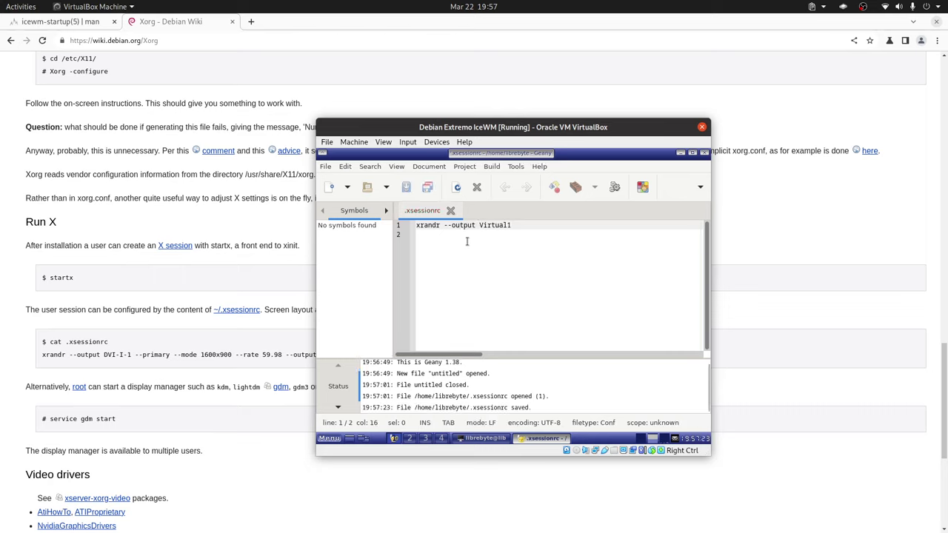
Return to the terminal's xrandr mode list and copy the 1440x900 resolution.
{"action": "key", "text": "alt+Tab"}
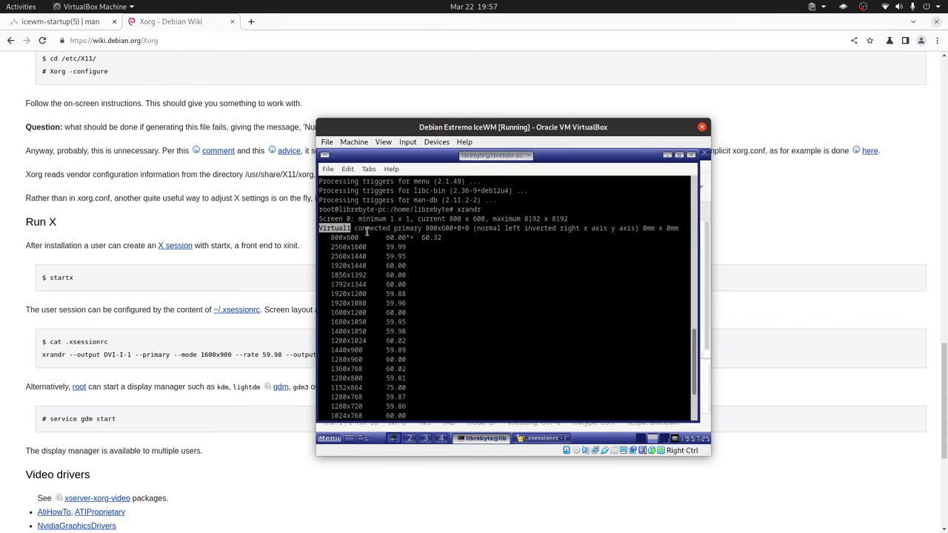
{"action": "double_click", "coordinate": [335, 230]}
{"action": "double_click", "coordinate": [335, 229]}
{"action": "double_click", "coordinate": [442, 229]}
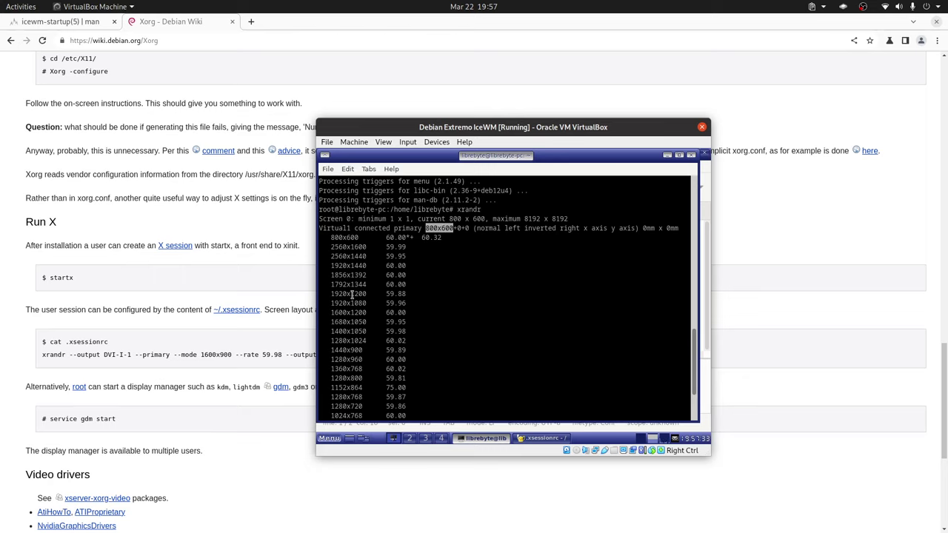
{"action": "double_click", "coordinate": [347, 351]}
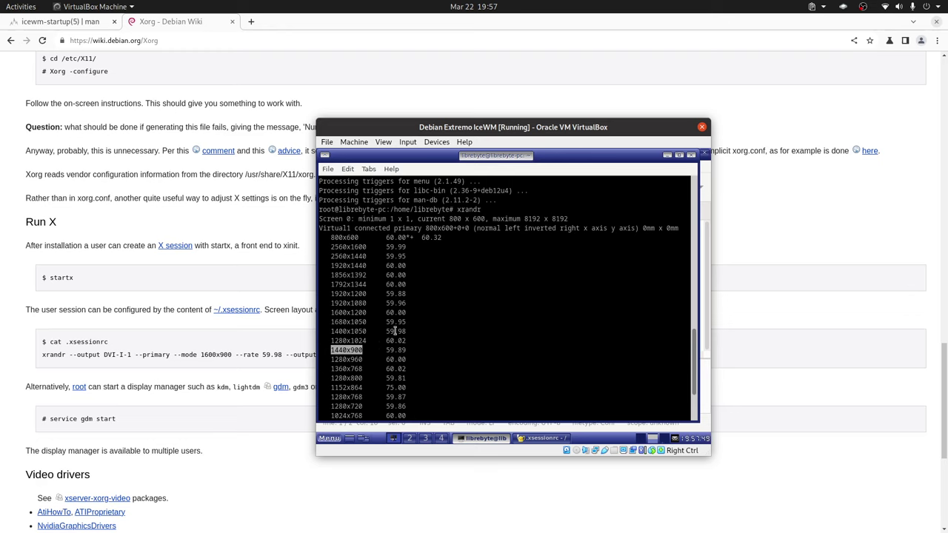
Append --primary --mode 1440x900 to the xrandr command in .xsessionrc, checking the syntax against the Debian wiki example.
{"action": "left_click", "coordinate": [553, 438]}
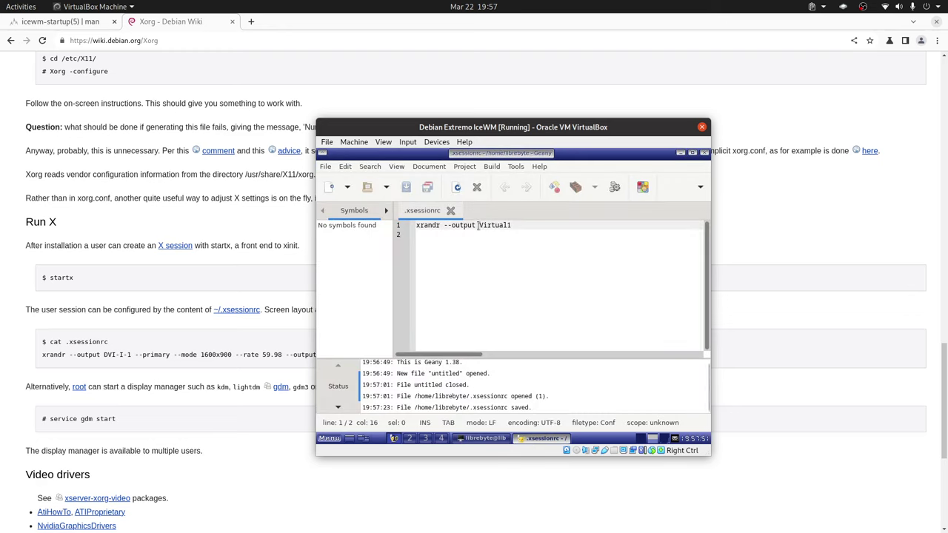
{"action": "left_click", "coordinate": [525, 228]}
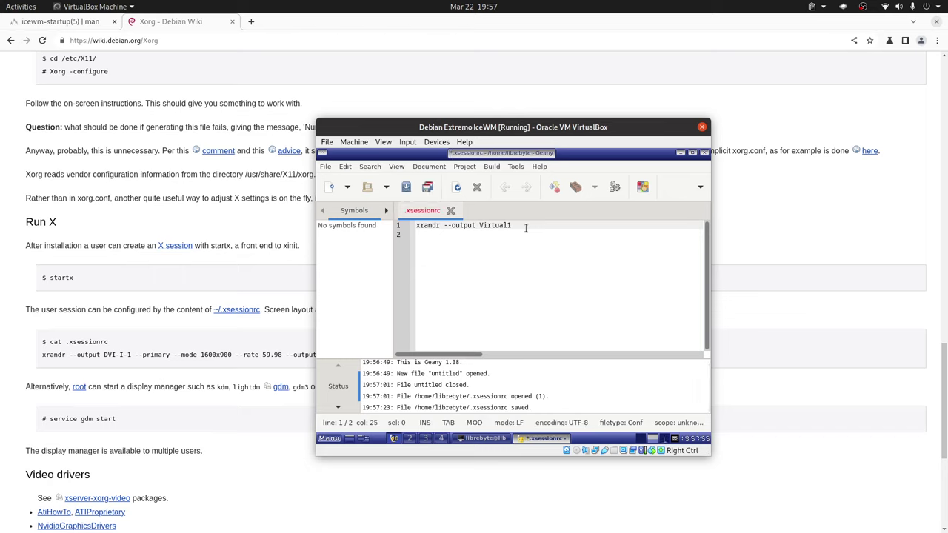
{"action": "type", "text": "--primary --mode"}
{"action": "type", "text": "1440x900"}
{"action": "left_click", "coordinate": [598, 226]}
{"action": "scroll", "coordinate": [228, 242], "scroll_direction": "down", "scroll_amount": 3}
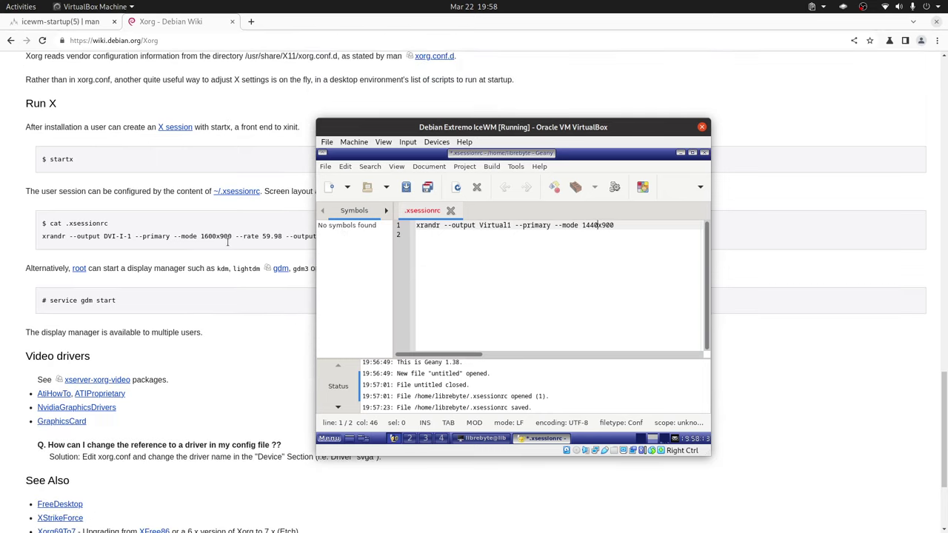
Skim the Debian wiki's Xorg page around the .xsessionrc xrandr example and its related configuration sections.
{"action": "scroll", "coordinate": [227, 242], "scroll_direction": "down", "scroll_amount": 5}
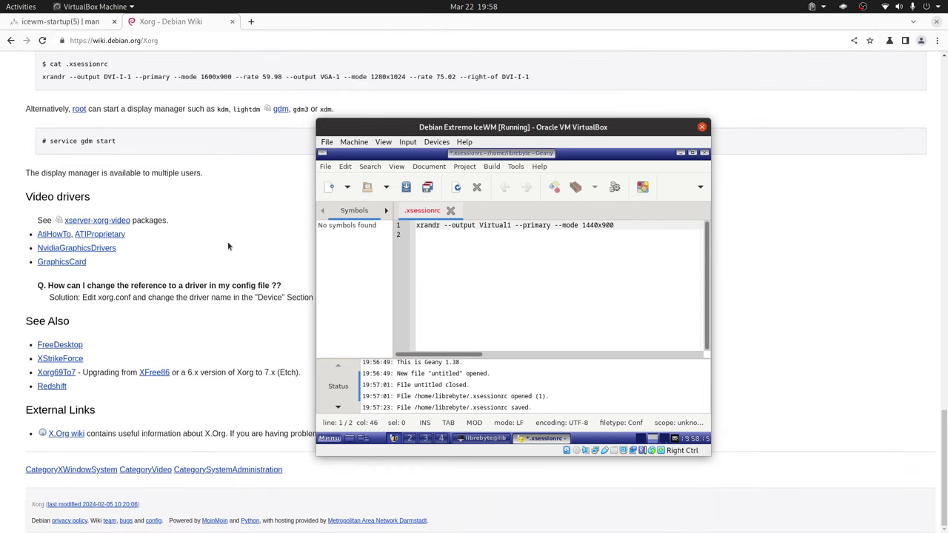
{"action": "scroll", "coordinate": [227, 242], "scroll_direction": "up", "scroll_amount": 8}
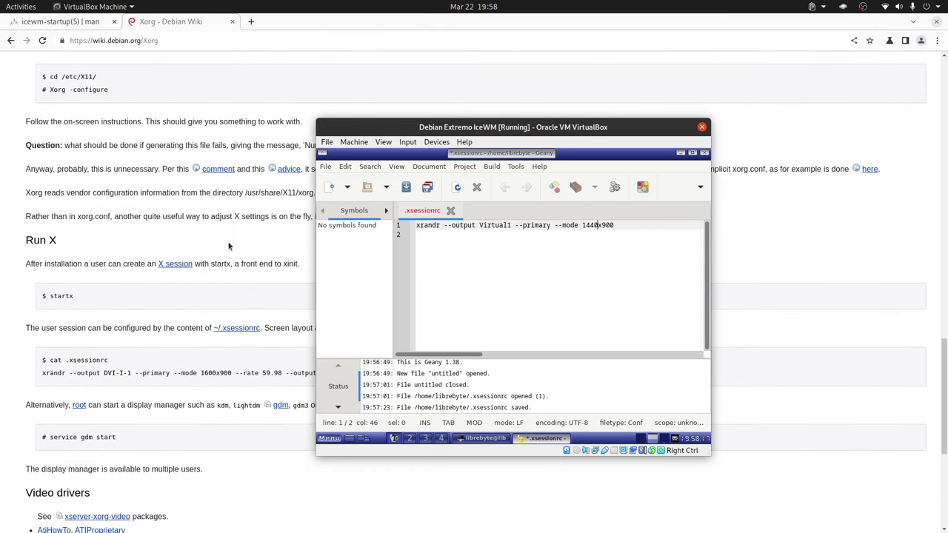
{"action": "scroll", "coordinate": [228, 247], "scroll_direction": "up", "scroll_amount": 10}
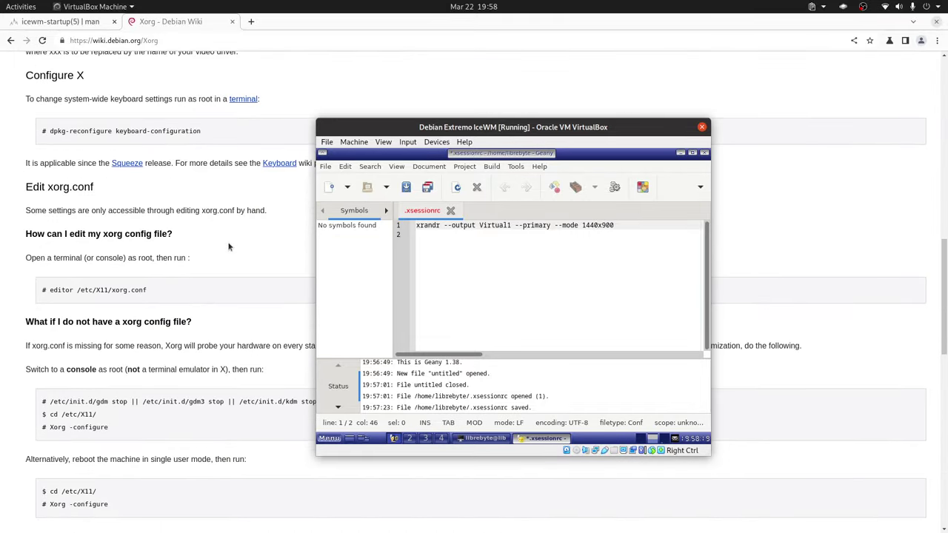
{"action": "scroll", "coordinate": [228, 247], "scroll_direction": "up", "scroll_amount": 20}
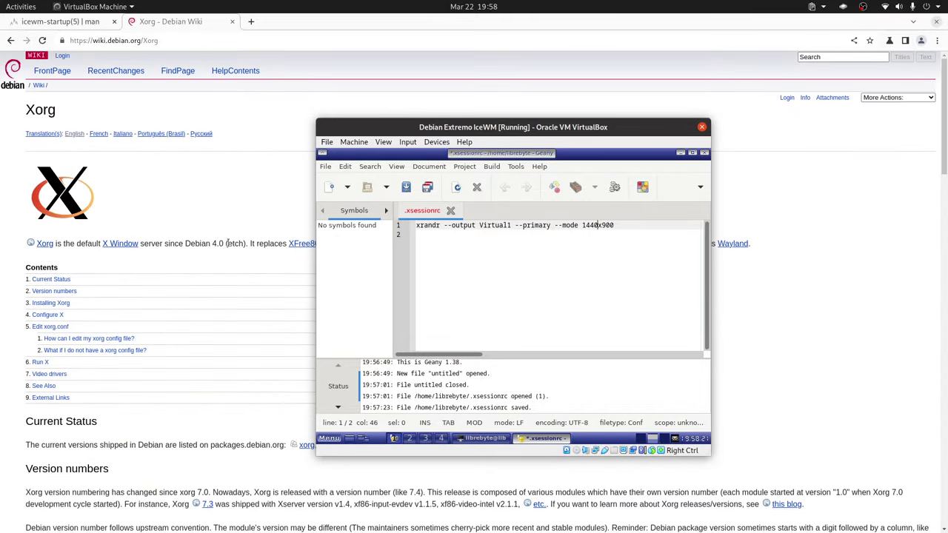
{"action": "scroll", "coordinate": [228, 243], "scroll_direction": "down", "scroll_amount": 20}
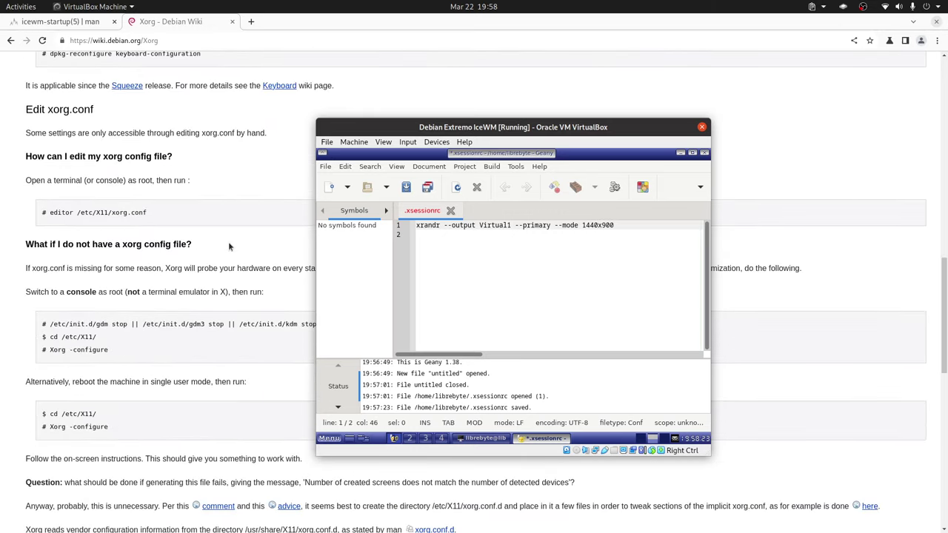
{"action": "scroll", "coordinate": [229, 247], "scroll_direction": "down", "scroll_amount": 8}
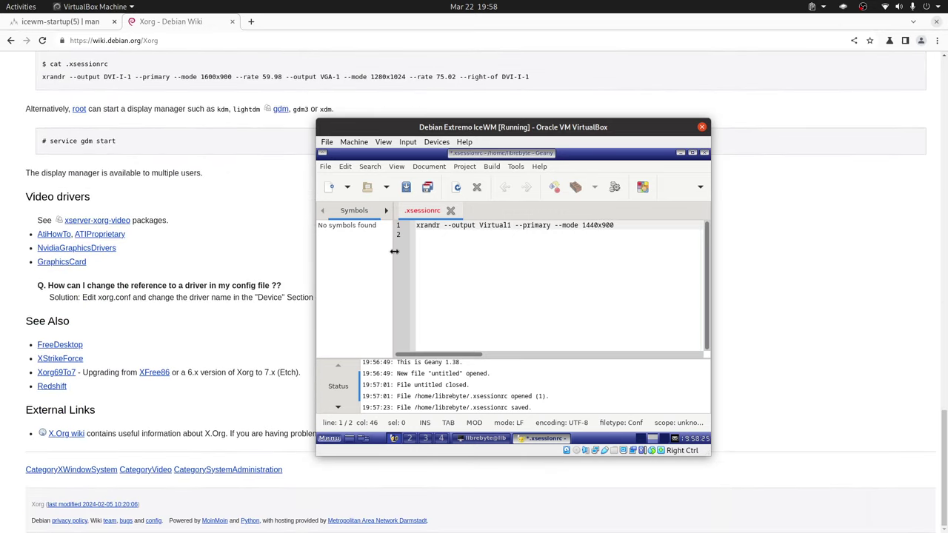
Change the width in the xrandr command's --mode resolution to 1920 in .xsessionrc.
{"action": "double_click", "coordinate": [597, 226]}
{"action": "key", "text": "Left"}
{"action": "key", "text": "Left"}
{"action": "key", "text": "Right"}
{"action": "key", "text": "Right"}
{"action": "key", "text": "Right"}
{"action": "key", "text": "Right"}
{"action": "key", "text": "Right"}
{"action": "key", "text": "BackSpace"}
{"action": "key", "text": "BackSpace"}
{"action": "key", "text": "BackSpace"}
{"action": "type", "text": "1"}
{"action": "key", "text": "BackSpace"}
{"action": "type", "text": "920"}
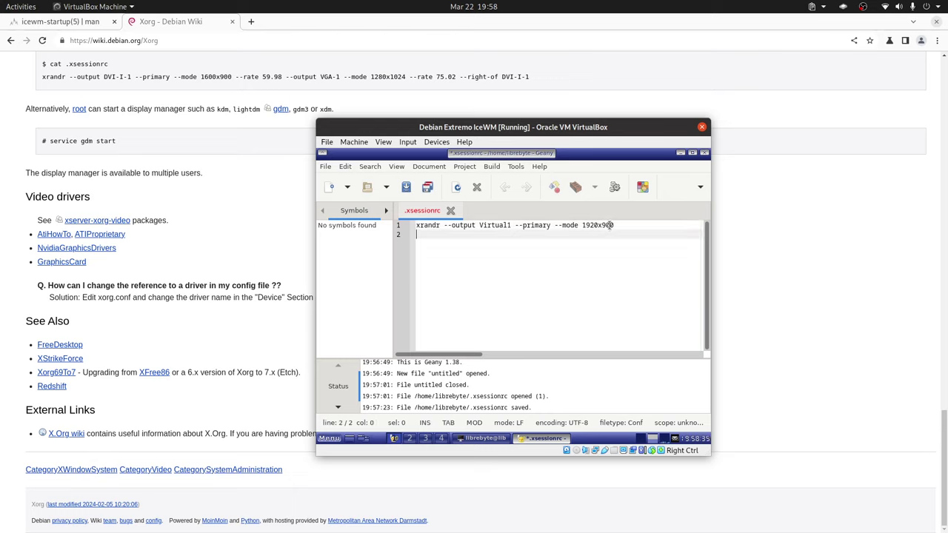
Set the height in the --mode resolution to 1080 and save .xsessionrc.
{"action": "double_click", "coordinate": [605, 225]}
{"action": "key", "text": "Right"}
{"action": "key", "text": "BackSpace"}
{"action": "key", "text": "BackSpace"}
{"action": "key", "text": "BackSpace"}
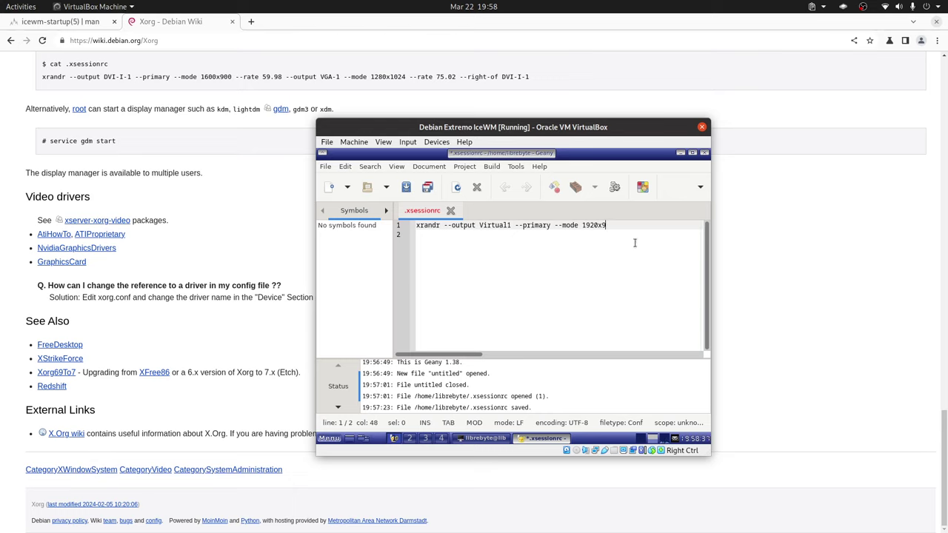
{"action": "type", "text": "1080"}
{"action": "key", "text": "ctrl+s"}
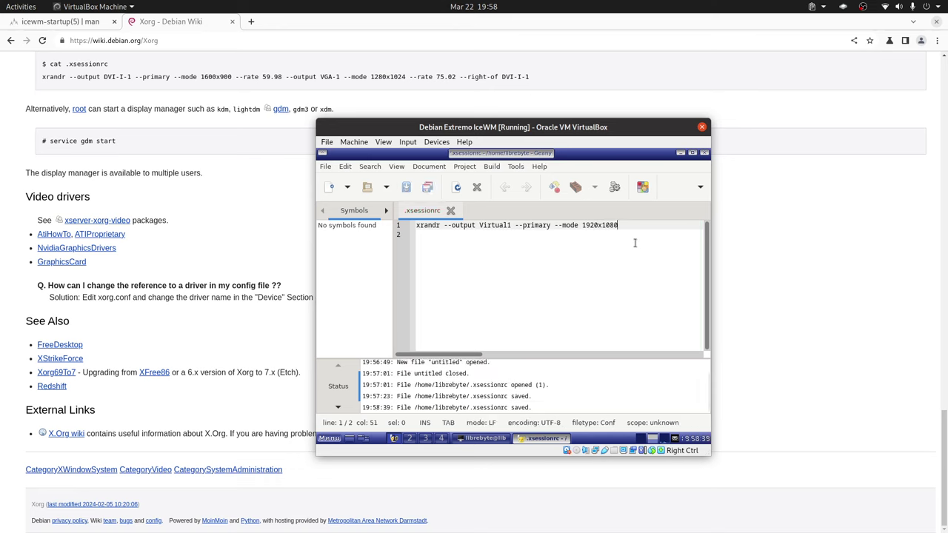
Check the resolutions and refresh rates in the terminal's xrandr mode list, and return to the .xsessionrc file.
{"action": "key", "text": "alt+Tab"}
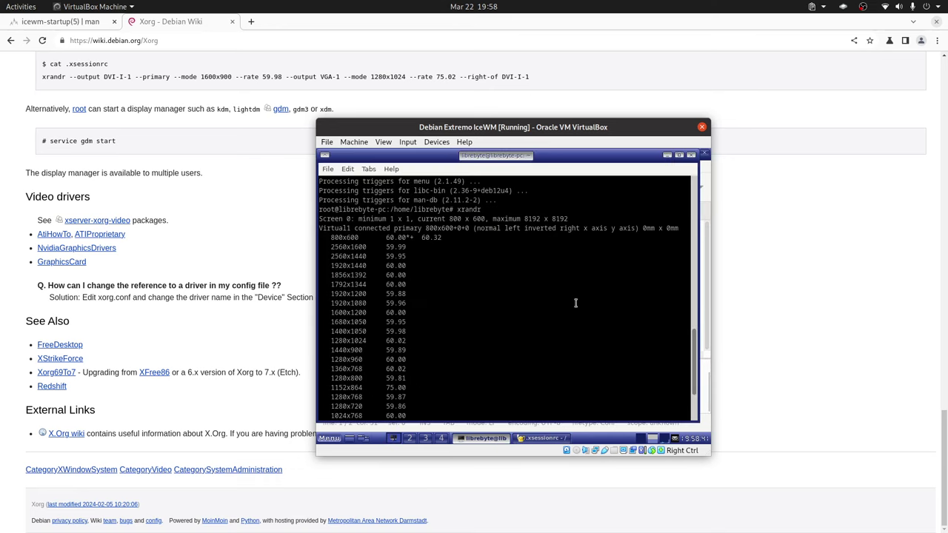
{"action": "double_click", "coordinate": [353, 359]}
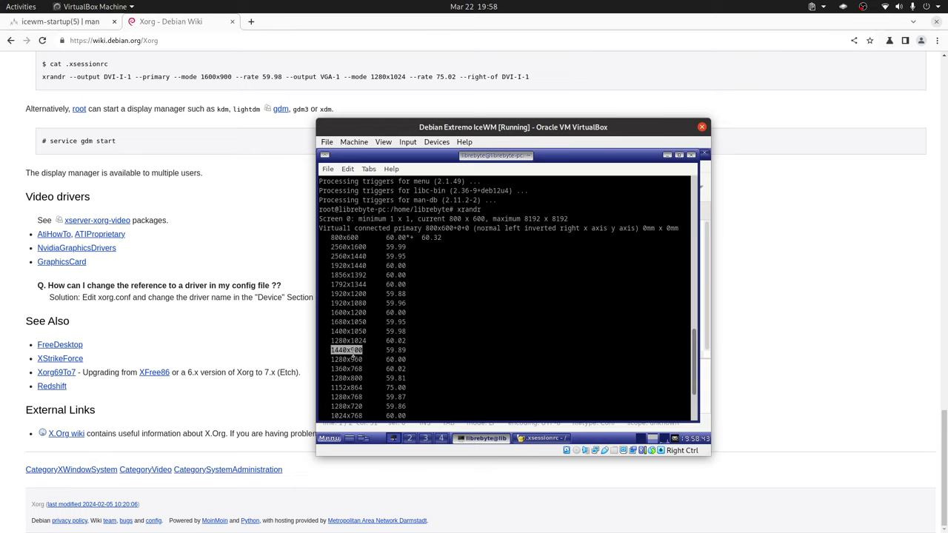
{"action": "left_click", "coordinate": [408, 349]}
{"action": "double_click", "coordinate": [393, 359]}
{"action": "double_click", "coordinate": [337, 359]}
{"action": "double_click", "coordinate": [393, 359]}
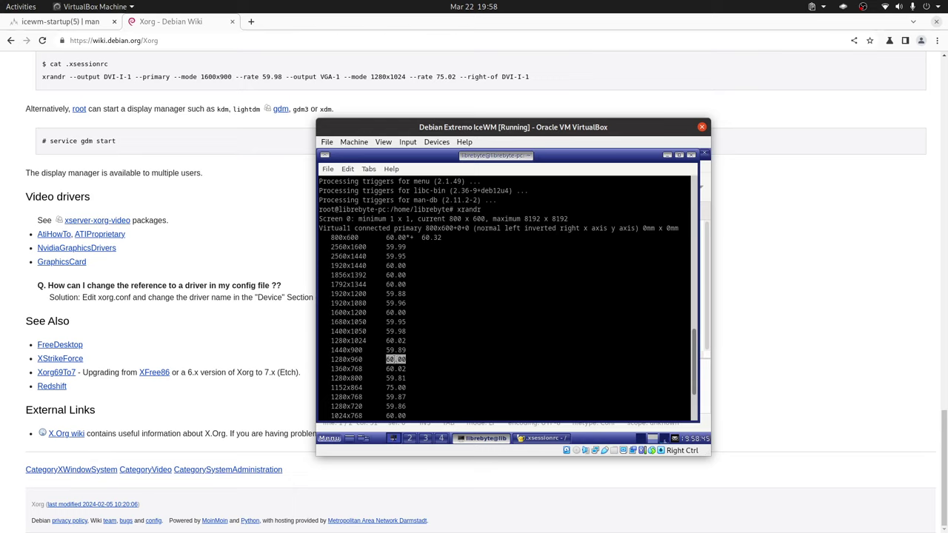
{"action": "double_click", "coordinate": [395, 248]}
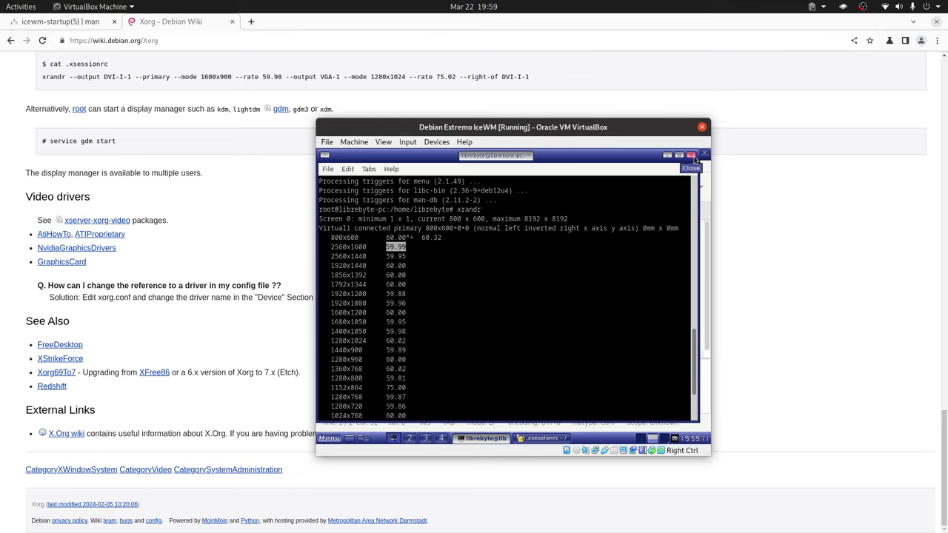
{"action": "left_click", "coordinate": [625, 248]}
{"action": "key", "text": "alt+Tab"}
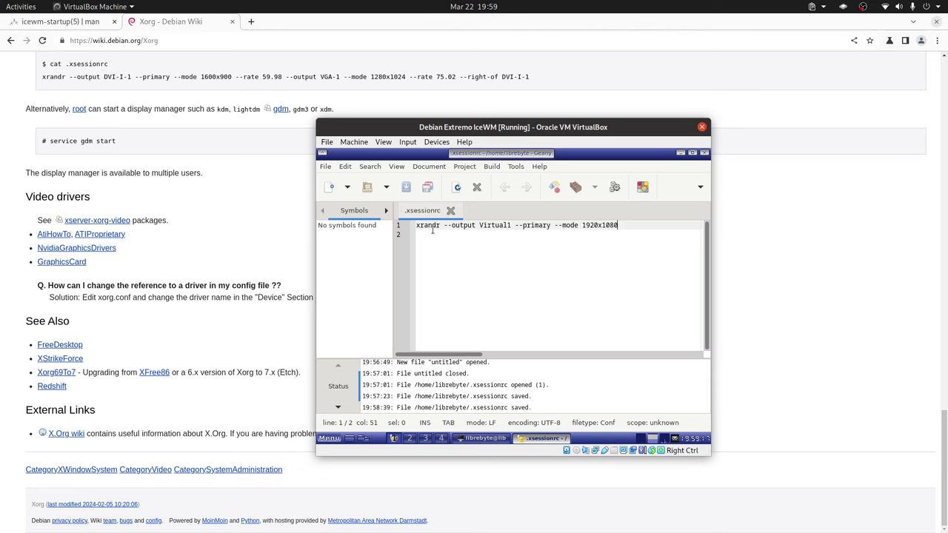
Compare the saved xrandr line with the .xsessionrc example in the Debian wiki's Run X section.
{"action": "scroll", "coordinate": [248, 247], "scroll_direction": "up", "scroll_amount": 3}
{"action": "scroll", "coordinate": [247, 246], "scroll_direction": "up", "scroll_amount": 2}
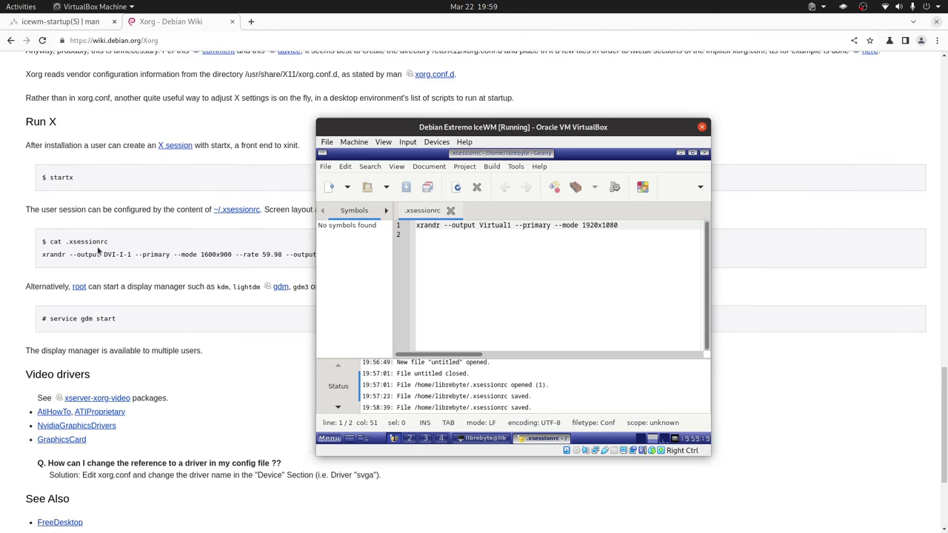
{"action": "scroll", "coordinate": [230, 255], "scroll_direction": "up", "scroll_amount": 2}
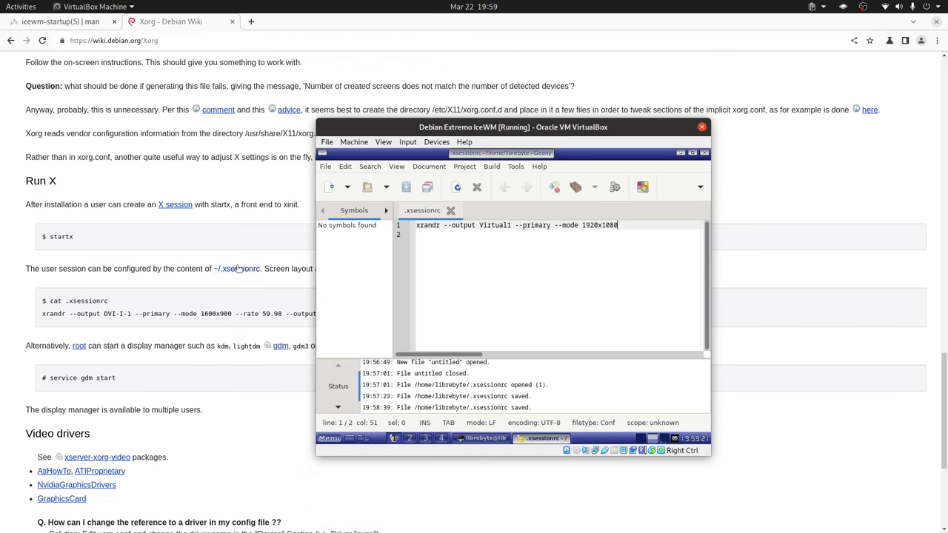
{"action": "scroll", "coordinate": [229, 215], "scroll_direction": "down", "scroll_amount": 7}
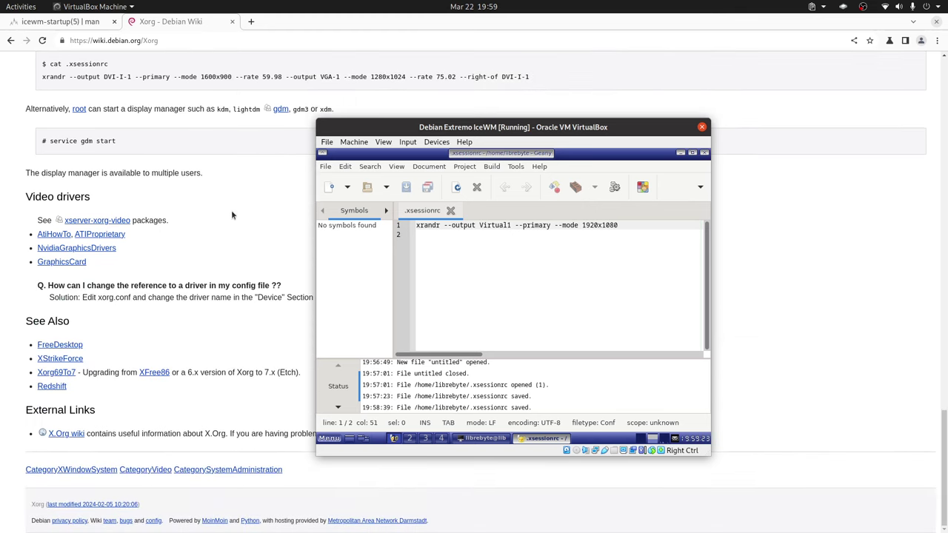
{"action": "scroll", "coordinate": [231, 215], "scroll_direction": "up", "scroll_amount": 2}
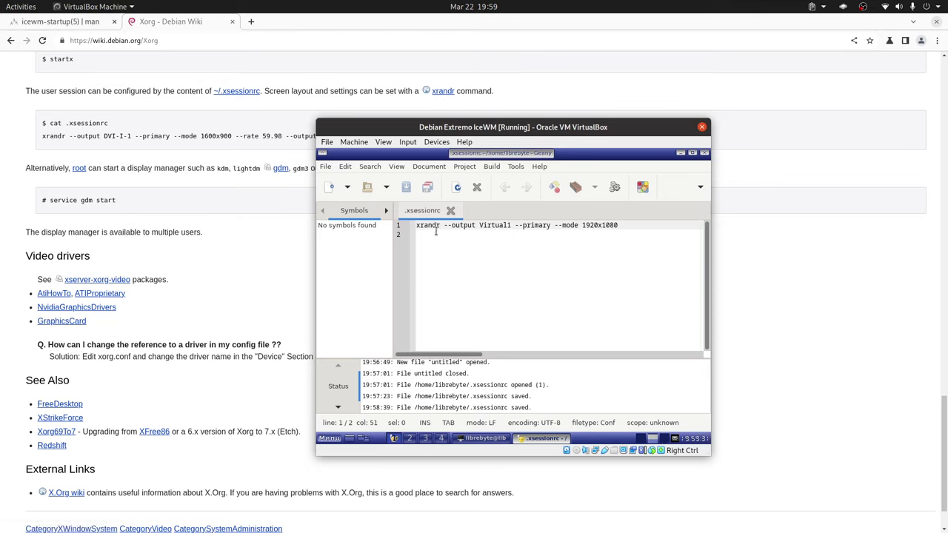
Close the Geany editor and the terminal, and log out of the IceWM session to the text console.
{"action": "left_click", "coordinate": [511, 228]}
{"action": "left_click", "coordinate": [705, 153]}
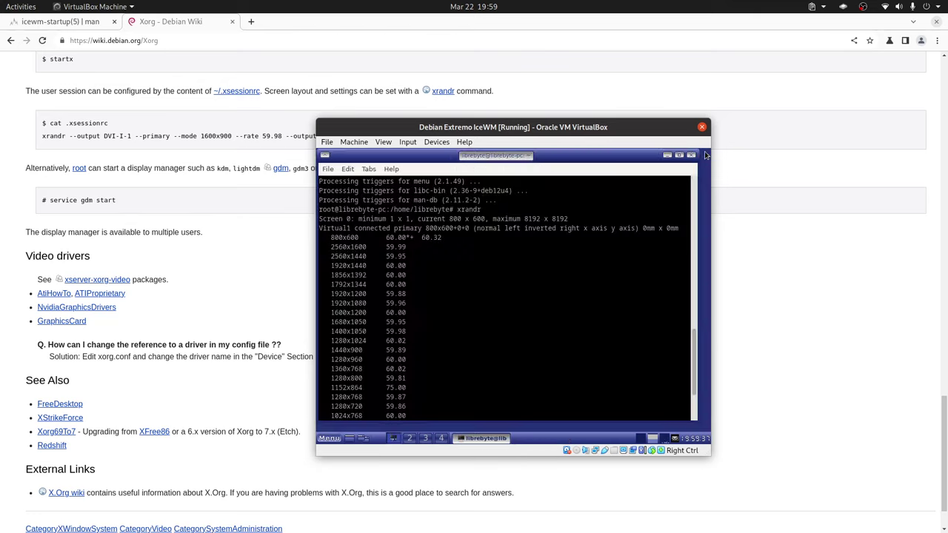
{"action": "left_click", "coordinate": [694, 163]}
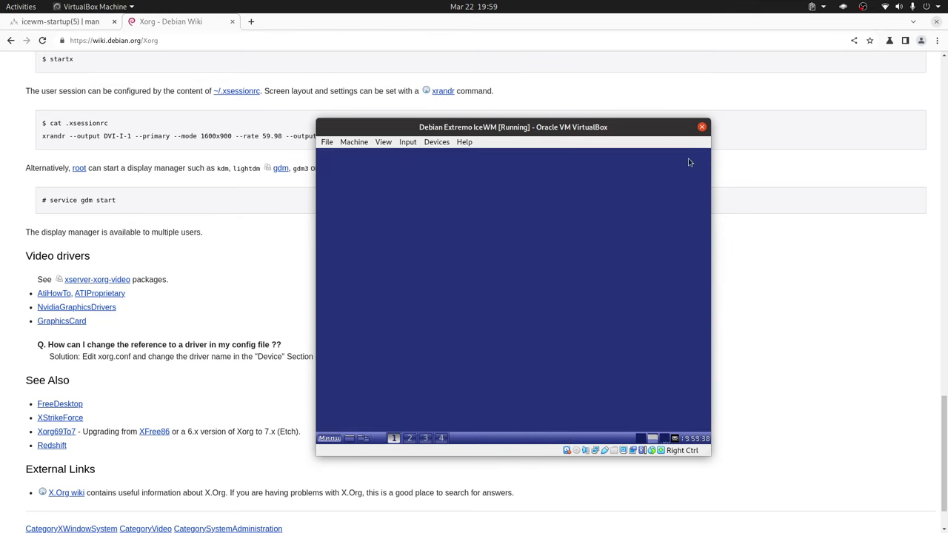
{"action": "left_click", "coordinate": [331, 439]}
{"action": "left_click", "coordinate": [349, 427]}
{"action": "left_click", "coordinate": [491, 325]}
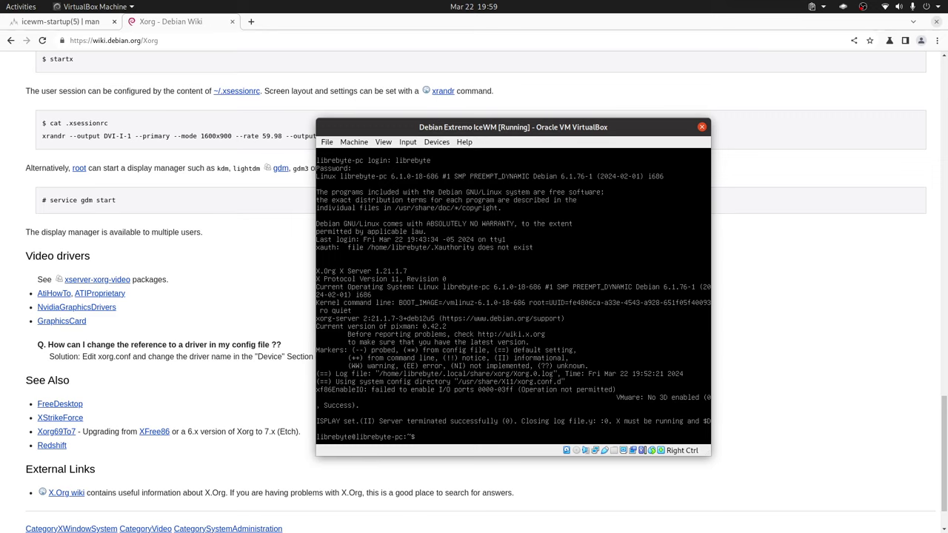
Try to load the .xsessionrc file from the text console with the source command.
{"action": "type", "text": "andr"}
{"action": "key", "text": "BackSpace"}
{"action": "key", "text": "BackSpace"}
{"action": "key", "text": "BackSpace"}
{"action": "type", "text": "urce .xs"}
{"action": "key", "text": "Tab"}
{"action": "key", "text": "Return"}
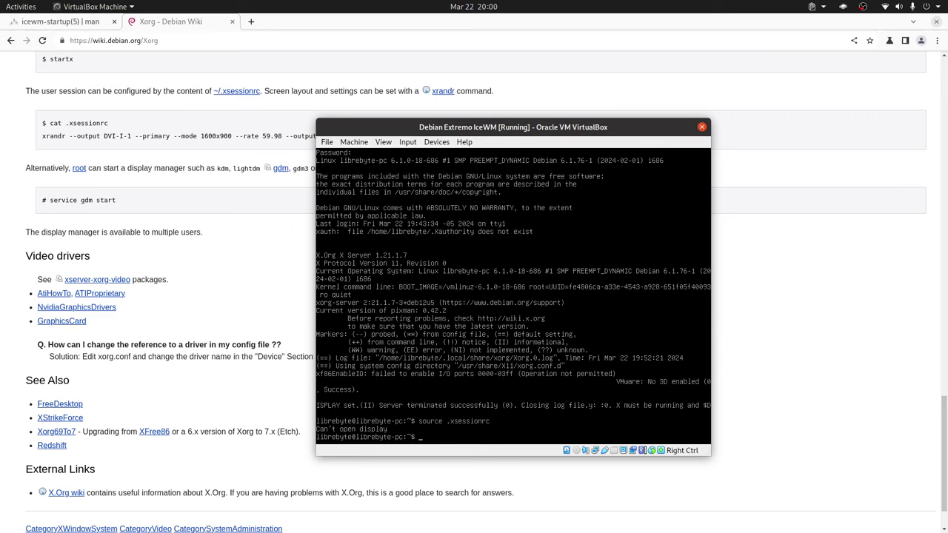
Open the .xsessionrc file in the nano editor from the console.
{"action": "type", "text": "nan"}
{"action": "key", "text": "BackSpace"}
{"action": "key", "text": "BackSpace"}
{"action": "key", "text": "BackSpace"}
{"action": "key", "text": "BackSpace"}
{"action": "type", "text": "nano .x"}
{"action": "key", "text": "Tab"}
{"action": "key", "text": "Return"}
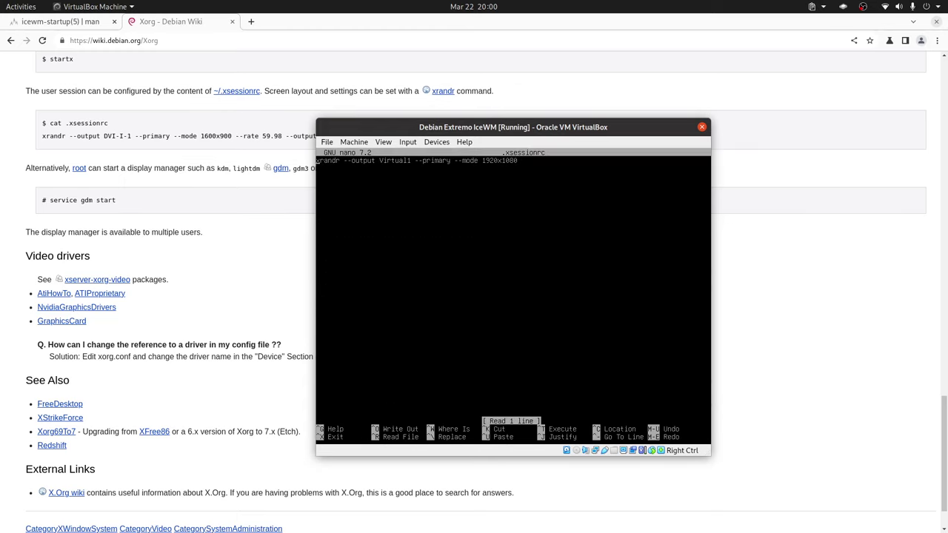
Comment out the xrandr line with # in .xsessionrc, save the file and exit nano.
{"action": "type", "text": "#"}
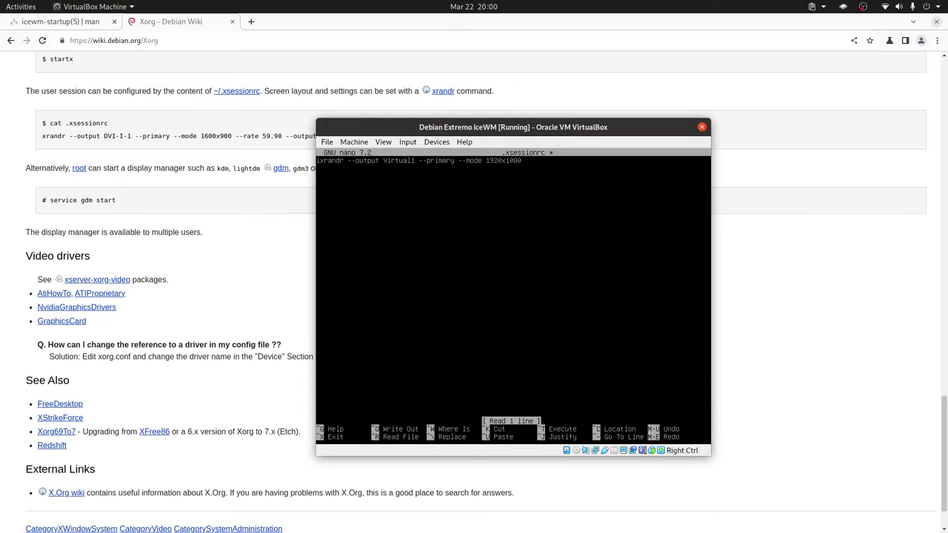
{"action": "key", "text": "BackSpace"}
{"action": "left_click", "coordinate": [420, 160]}
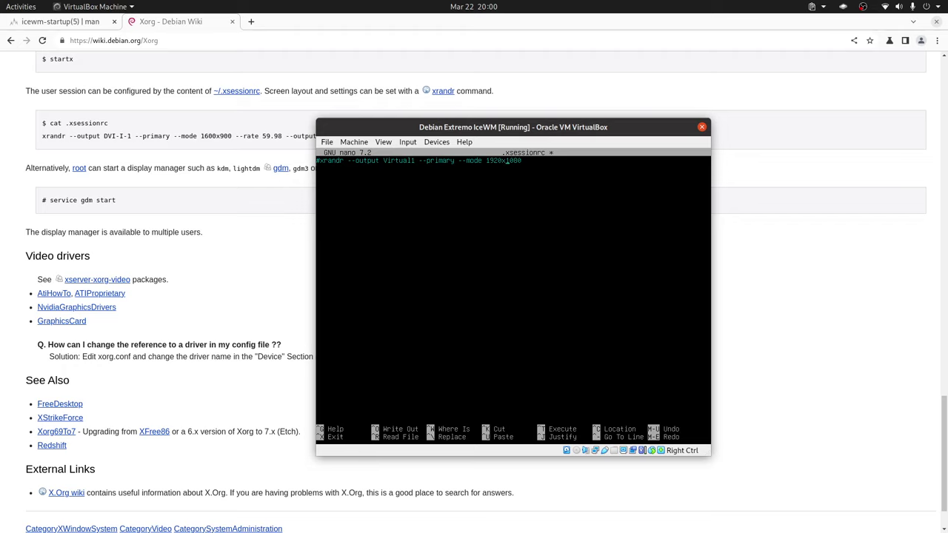
{"action": "key", "text": "ctrl+s"}
{"action": "key", "text": "ctrl+x"}
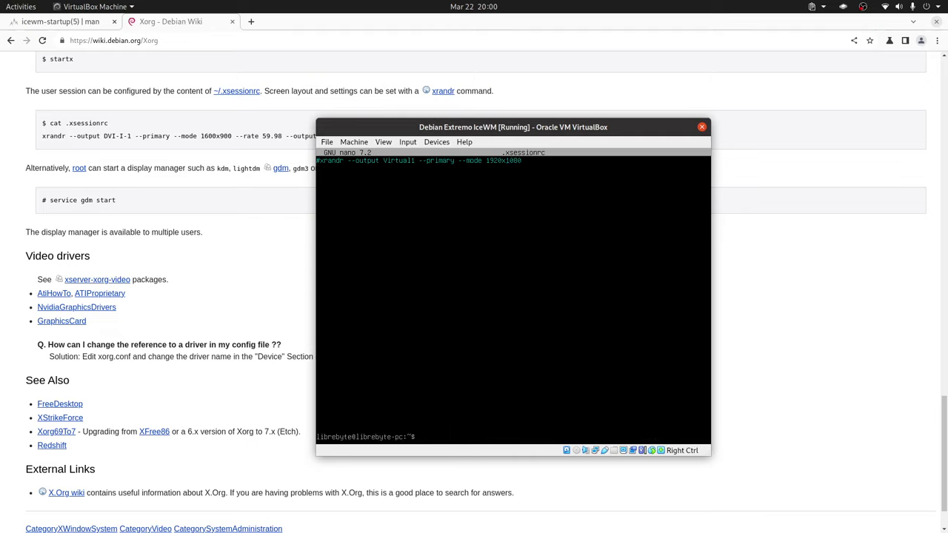
Switch to the root account with su, entering the root password, and try to restart the machine with reboot.
{"action": "type", "text": "su"}
{"action": "key", "text": "Return"}
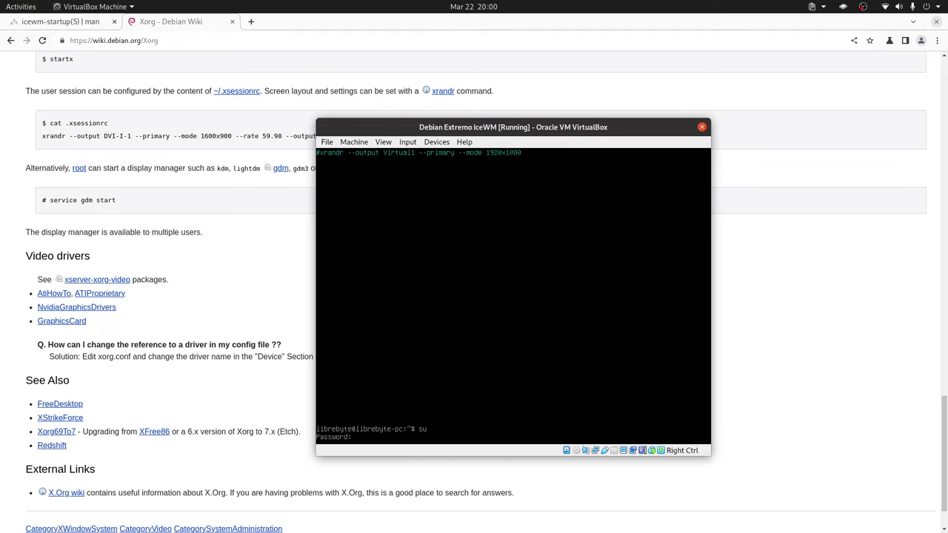
{"action": "key", "text": "Return"}
{"action": "type", "text": "reboot"}
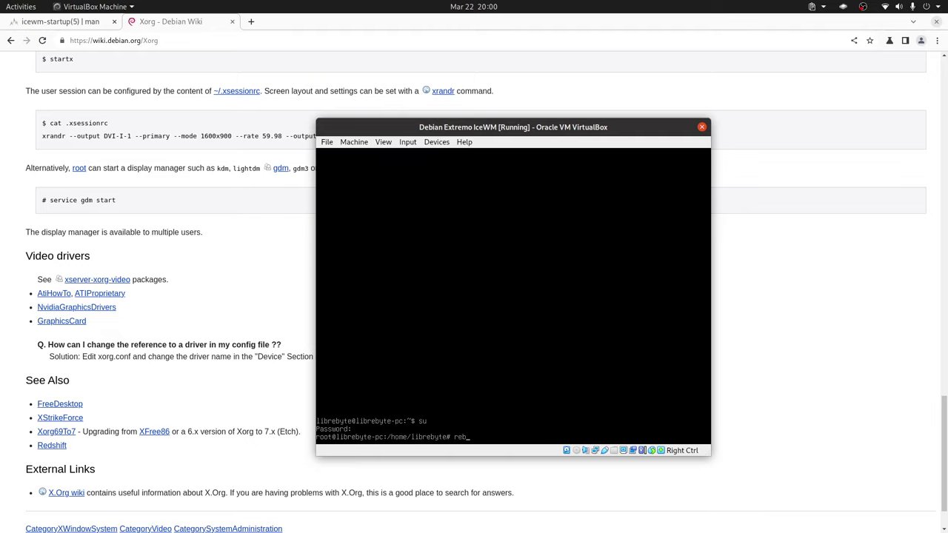
{"action": "key", "text": "Return"}
{"action": "key", "text": "Up"}
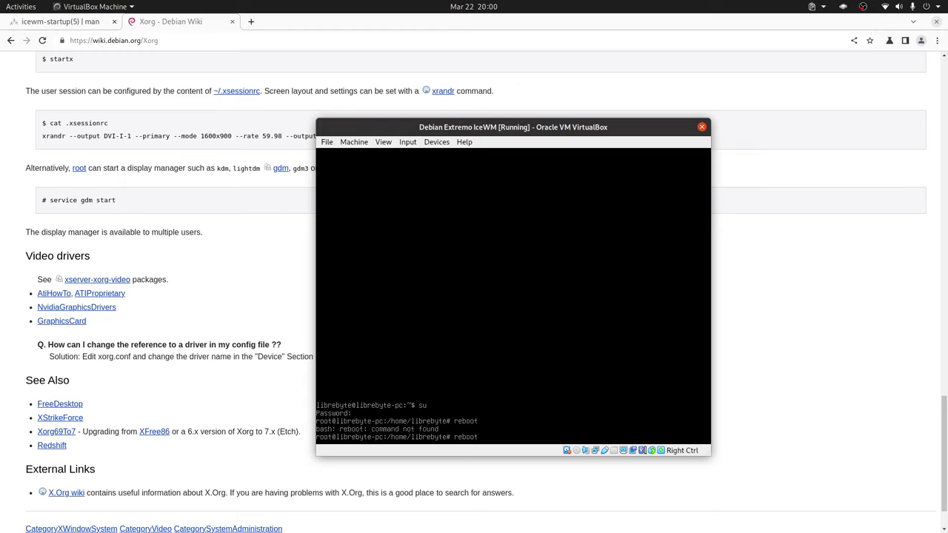
{"action": "key", "text": "BackSpace"}
{"action": "key", "text": "BackSpace"}
{"action": "key", "text": "BackSpace"}
{"action": "type", "text": "powerofd"}
{"action": "key", "text": "BackSpace"}
{"action": "key", "text": "BackSpace"}
{"action": "key", "text": "BackSpace"}
{"action": "key", "text": "BackSpace"}
{"action": "key", "text": "BackSpace"}
{"action": "key", "text": "BackSpace"}
{"action": "key", "text": "BackSpace"}
{"action": "type", "text": "reb"}
{"action": "key", "text": "BackSpace"}
{"action": "key", "text": "BackSpace"}
Install the pm-utils package with apt and accept its dependencies.
{"action": "type", "text": "apt instal"}
{"action": "type", "text": "l o"}
{"action": "key", "text": "BackSpace"}
{"action": "type", "text": "pm-utils"}
{"action": "key", "text": "Return"}
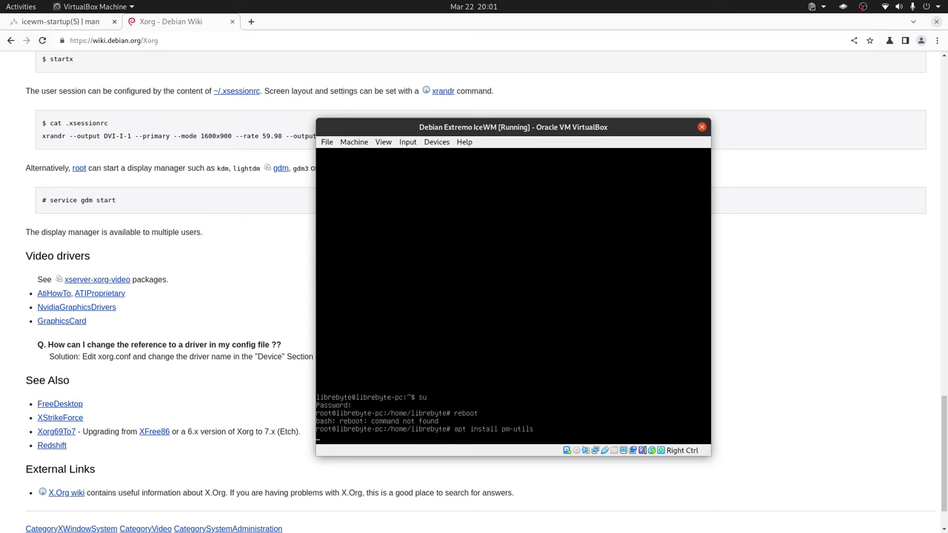
{"action": "key", "text": "Return"}
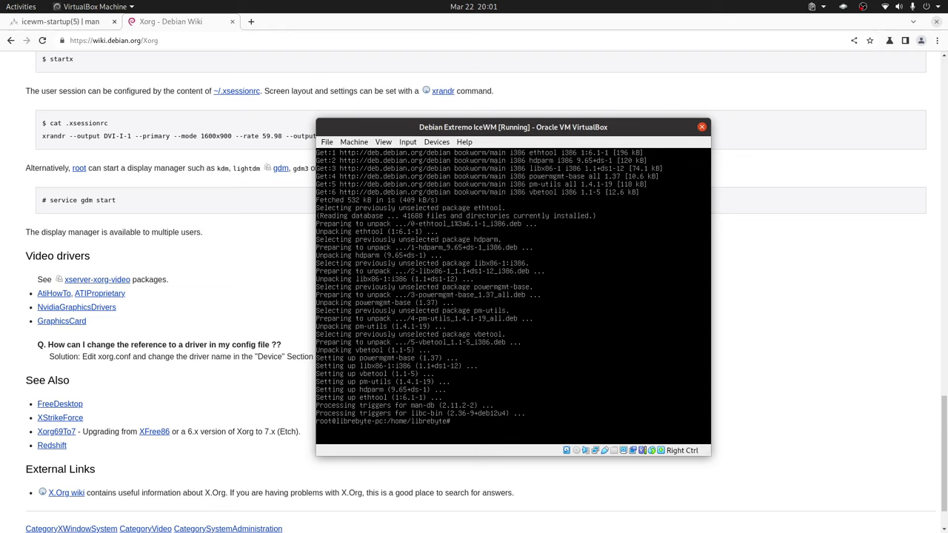
Try the reboot command again and search the apt packages for reboot.
{"action": "type", "text": "reboot"}
{"action": "key", "text": "Return"}
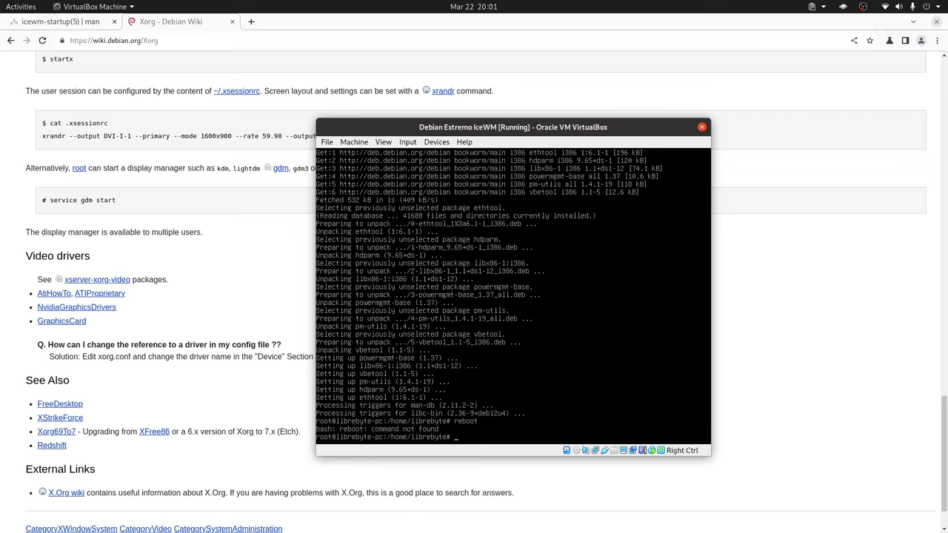
{"action": "type", "text": "pow"}
{"action": "type", "text": "e"}
{"action": "type", "text": "search"}
{"action": "type", "text": "reboot"}
{"action": "key", "text": "Return"}
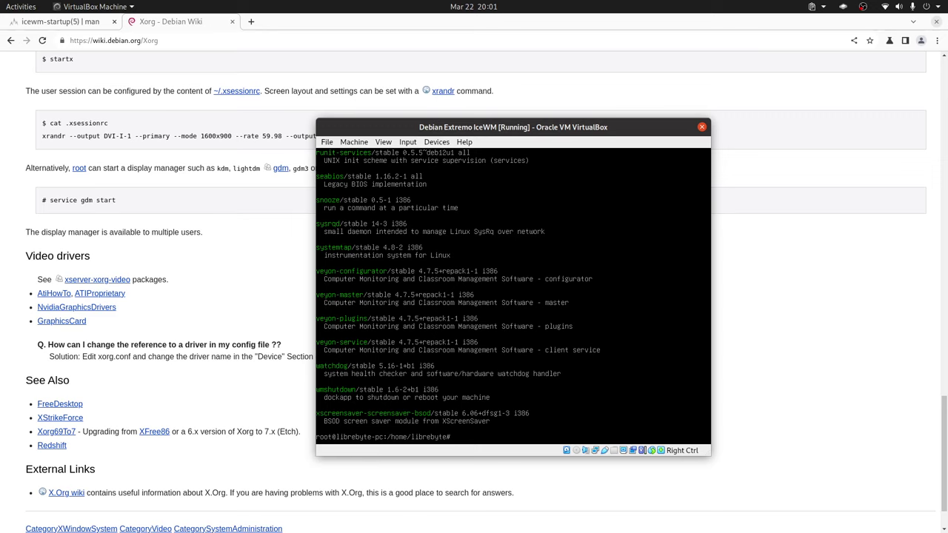
Exit the root shell and log the regular account out of the console.
{"action": "type", "text": "exit"}
{"action": "key", "text": "Return"}
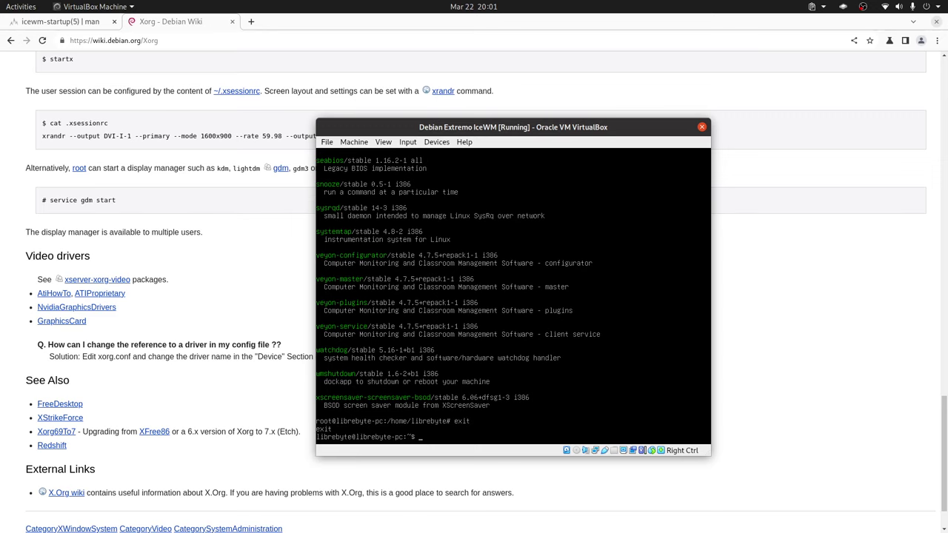
{"action": "type", "text": "exit"}
{"action": "key", "text": "Return"}
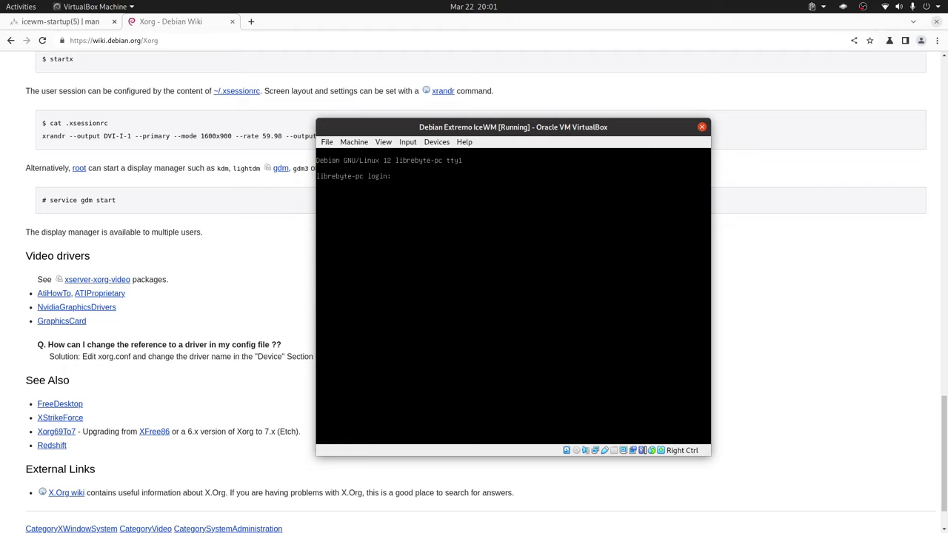
Log in at the console with the regular account's user name and password.
{"action": "type", "text": "librebyte"}
{"action": "key", "text": "Return"}
{"action": "key", "text": "Return"}
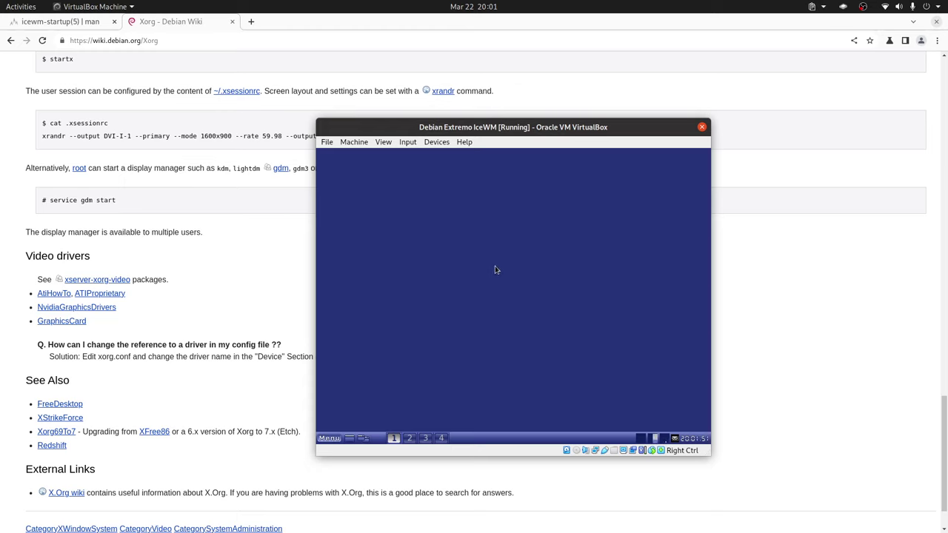
Open .xsessionrc with nano in a new terminal and uncomment its xrandr line.
{"action": "right_click", "coordinate": [496, 269]}
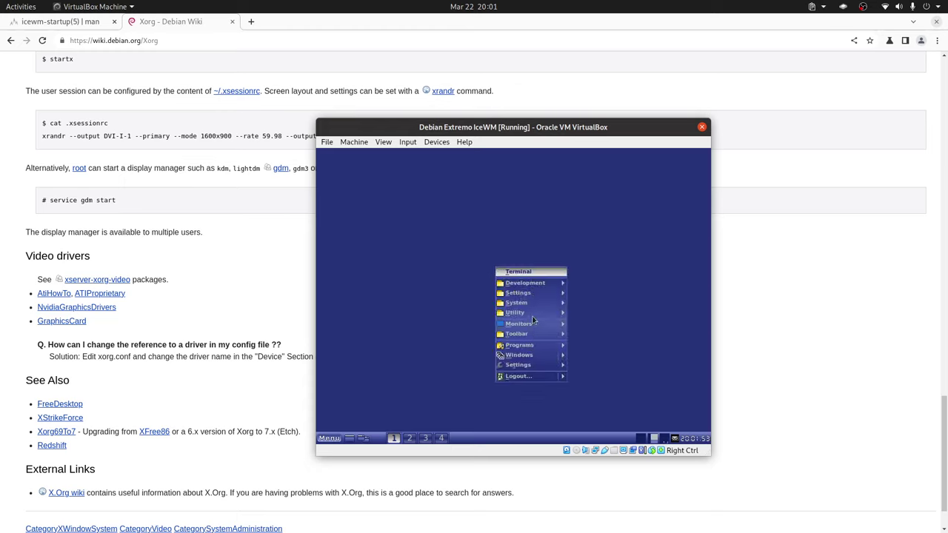
{"action": "mouse_move", "coordinate": [533, 313]}
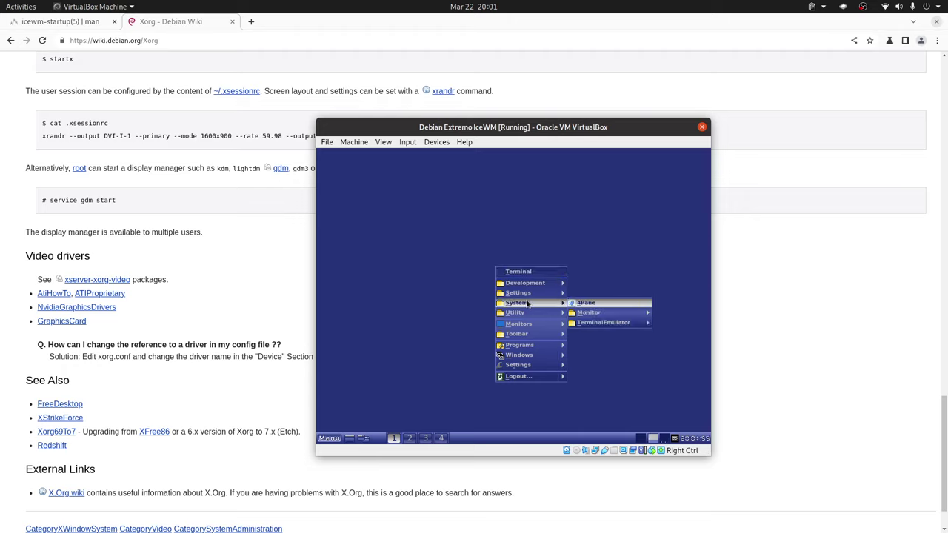
{"action": "mouse_move", "coordinate": [607, 326]}
{"action": "left_click", "coordinate": [689, 325]}
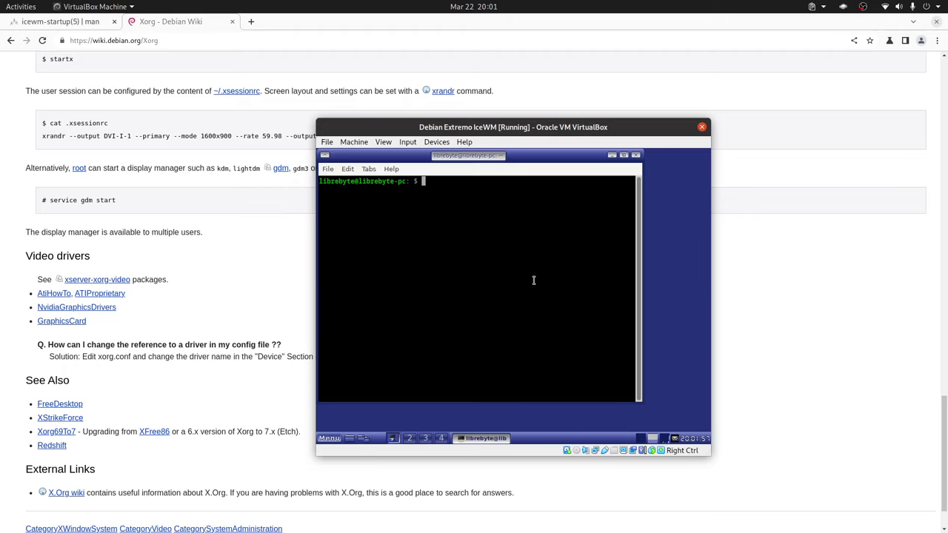
{"action": "type", "text": "nano .xsessionrc"}
{"action": "key", "text": "Return"}
{"action": "key", "text": "Right"}
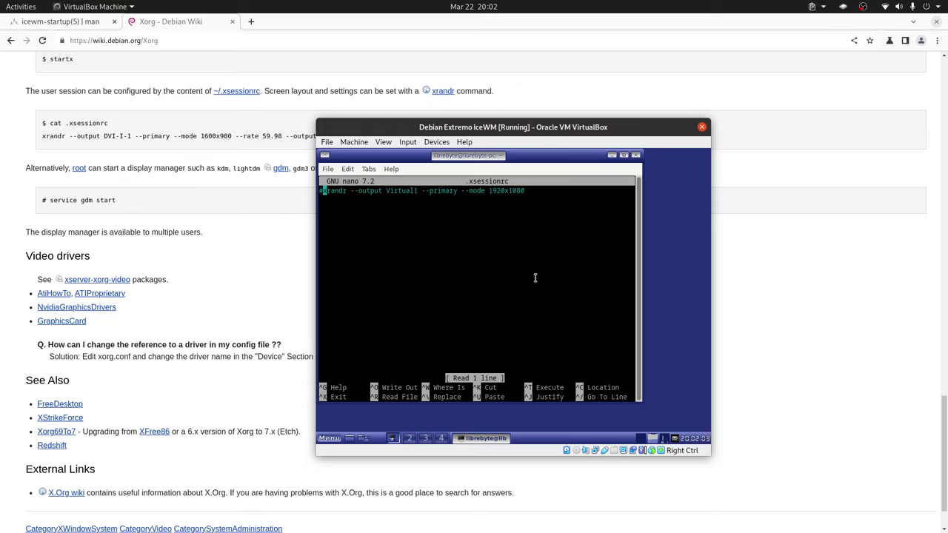
{"action": "key", "text": "BackSpace"}
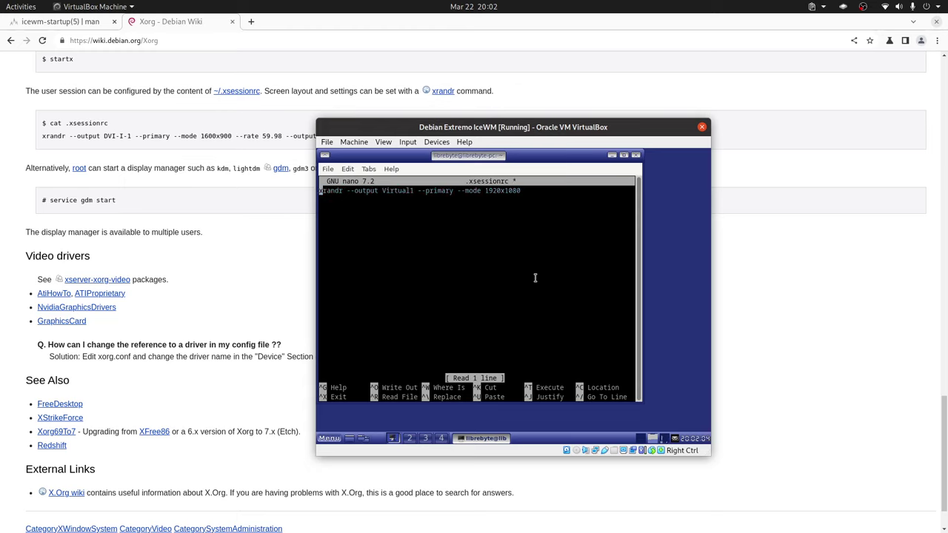
Copy the line "xrandr --output Virtual1 --primary --mode 1920x1080" to the prompt of a second terminal tab.
{"action": "triple_click", "coordinate": [522, 190]}
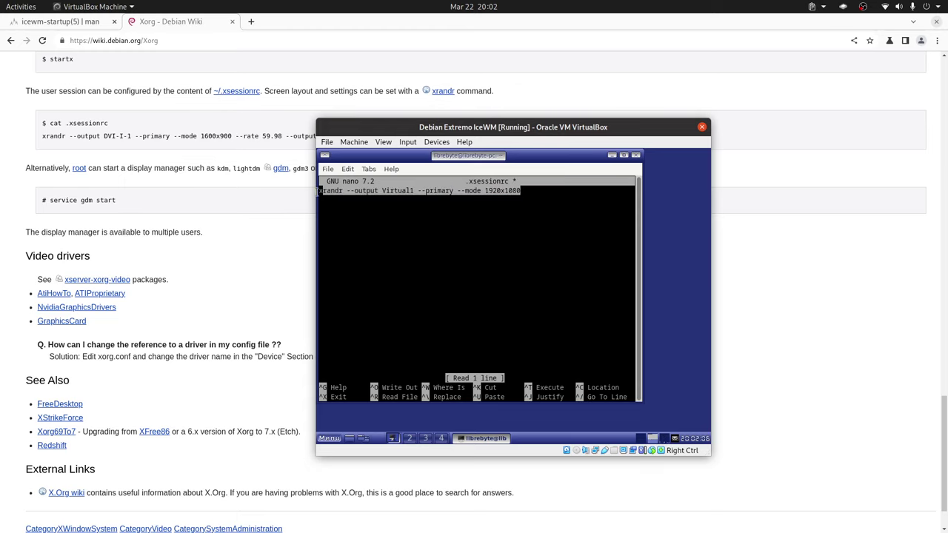
{"action": "right_click", "coordinate": [358, 191]}
{"action": "left_click", "coordinate": [398, 224]}
{"action": "key", "text": "ctrl+shift+t"}
{"action": "key", "text": "ctrl+shift+v"}
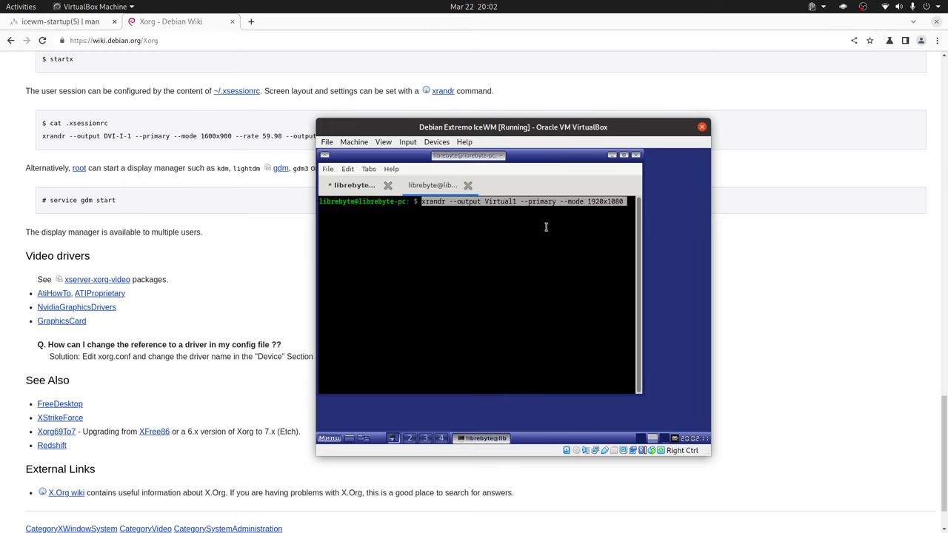
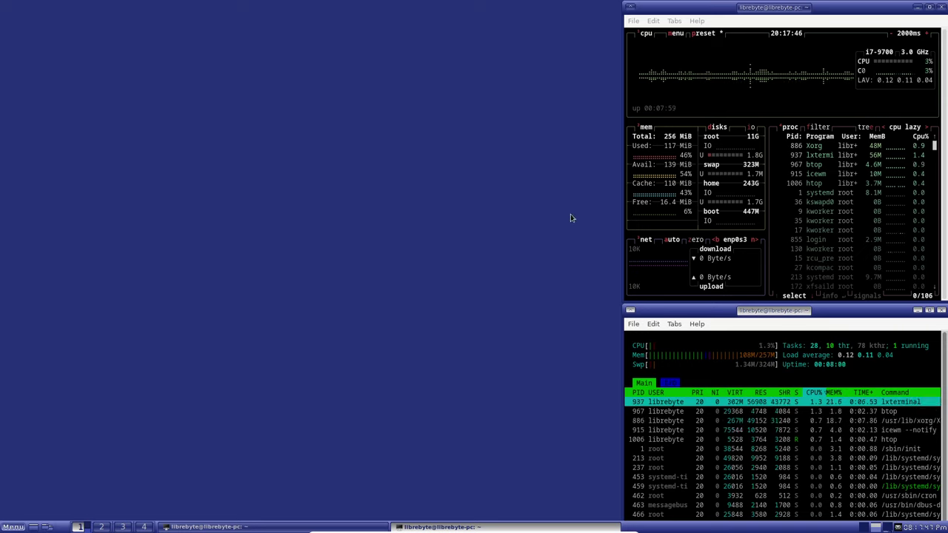
Find Geany in the application launcher and start it.
{"action": "key", "text": "super+d"}
{"action": "type", "text": "gea"}
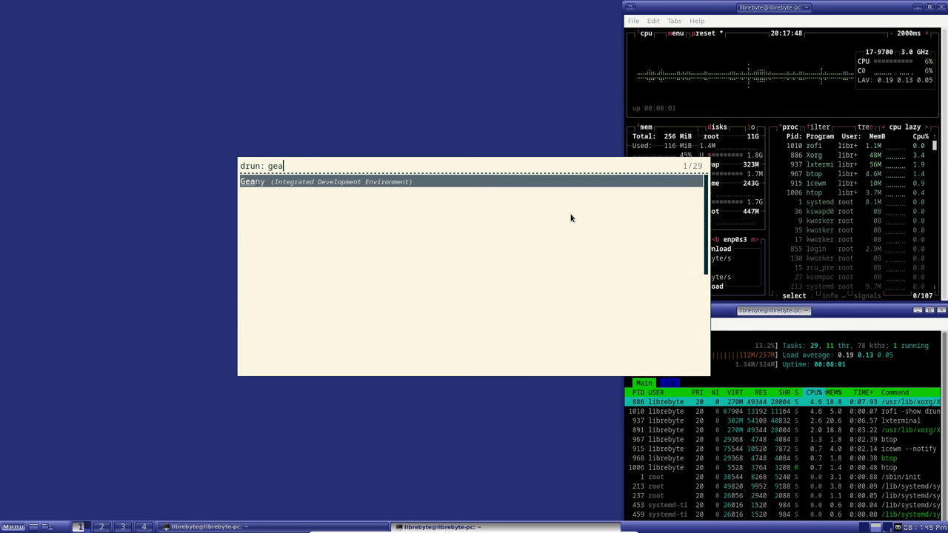
{"action": "key", "text": "Return"}
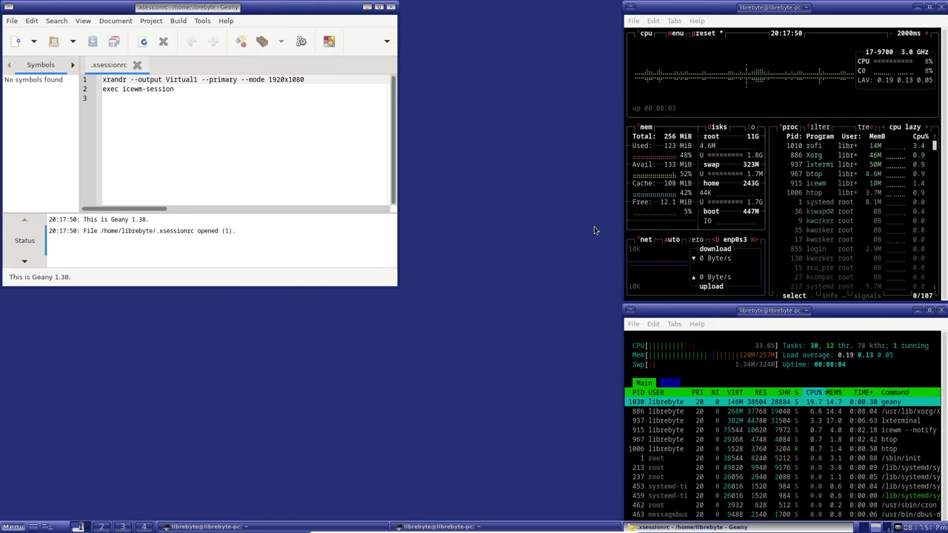
Try out a "z" on the empty third line of .xsessionrc, remove it and save the file.
{"action": "left_click", "coordinate": [325, 158]}
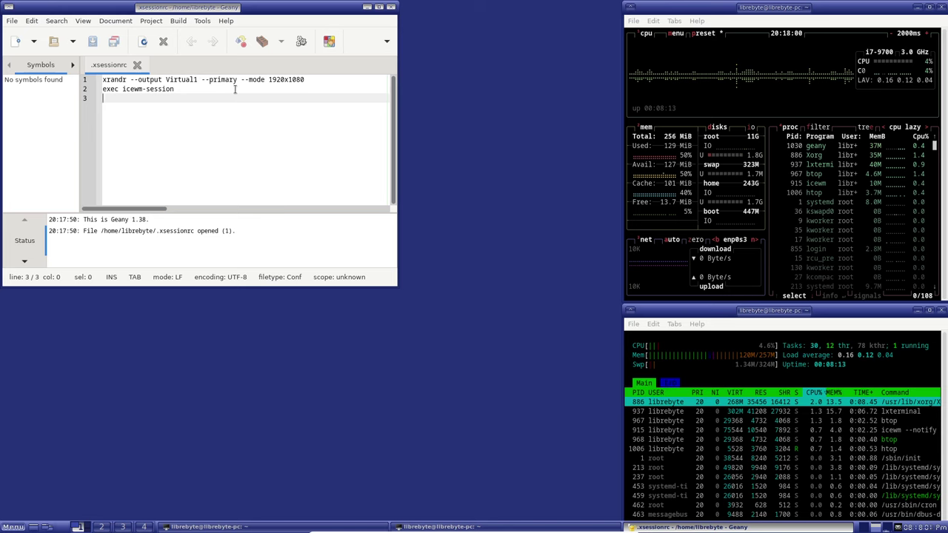
{"action": "type", "text": "z"}
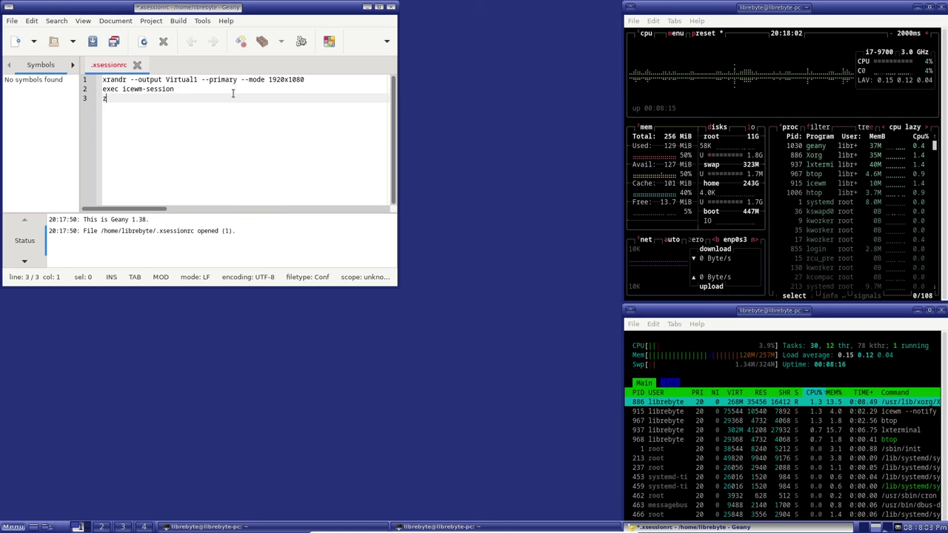
{"action": "key", "text": "BackSpace"}
{"action": "key", "text": "Left"}
{"action": "key", "text": "ctrl+s"}
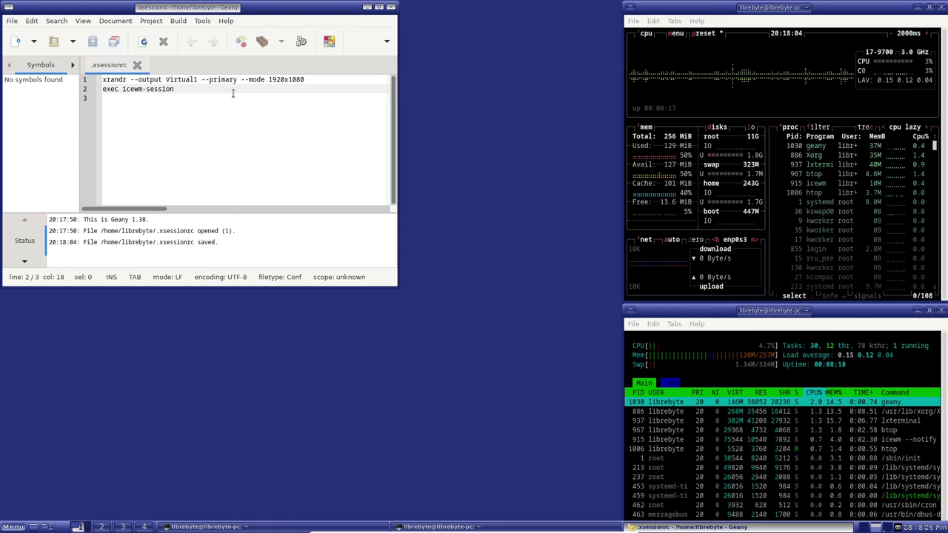
Start LXTerminal and the 4Pane file manager from the application launcher.
{"action": "key", "text": "super"}
{"action": "type", "text": "lx"}
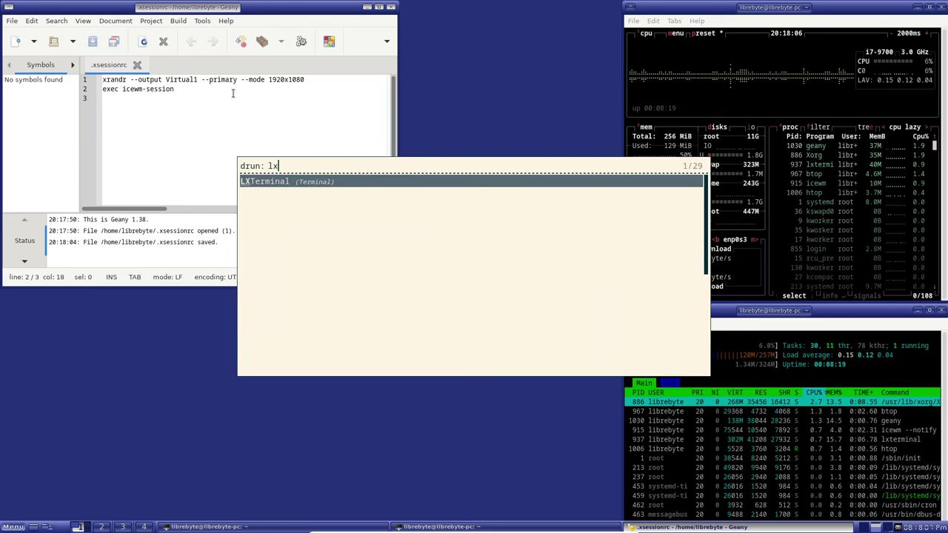
{"action": "key", "text": "Return"}
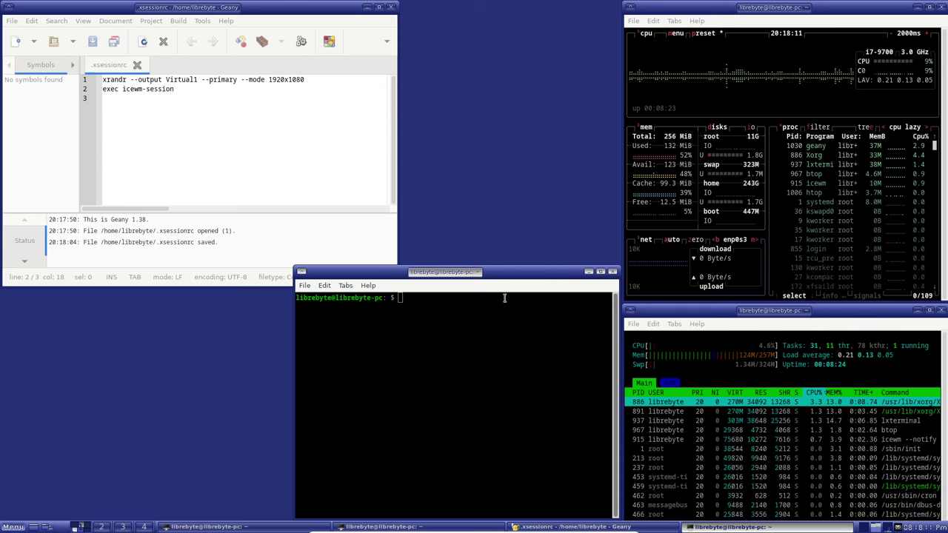
{"action": "key", "text": "super"}
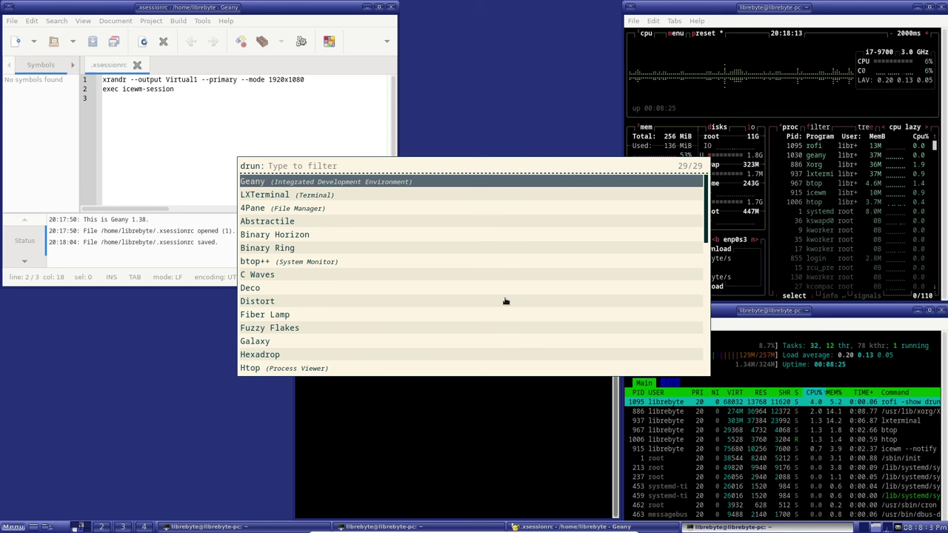
{"action": "type", "text": "4pa"}
{"action": "key", "text": "Return"}
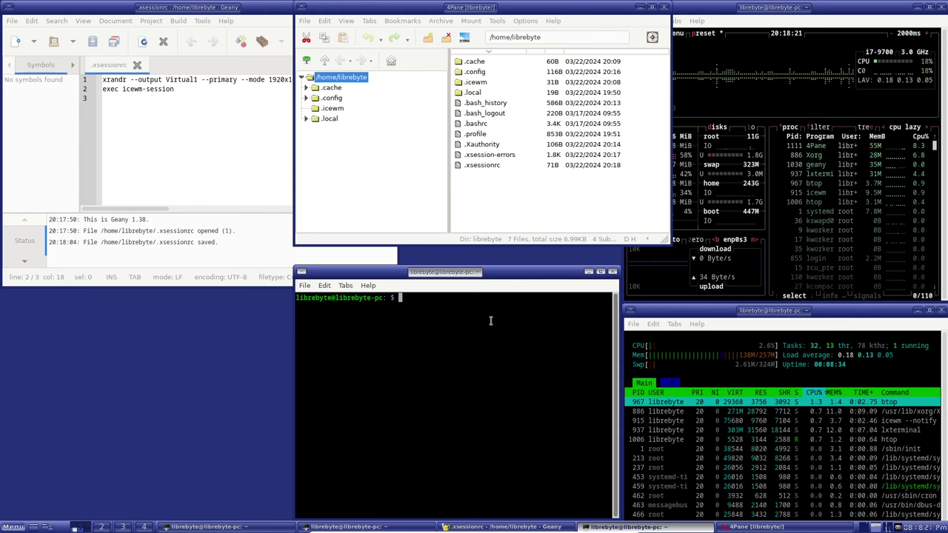
Create the standard user folders with xdg-user-dirs-update and look through the home folder in 4Pane.
{"action": "type", "text": "xdo"}
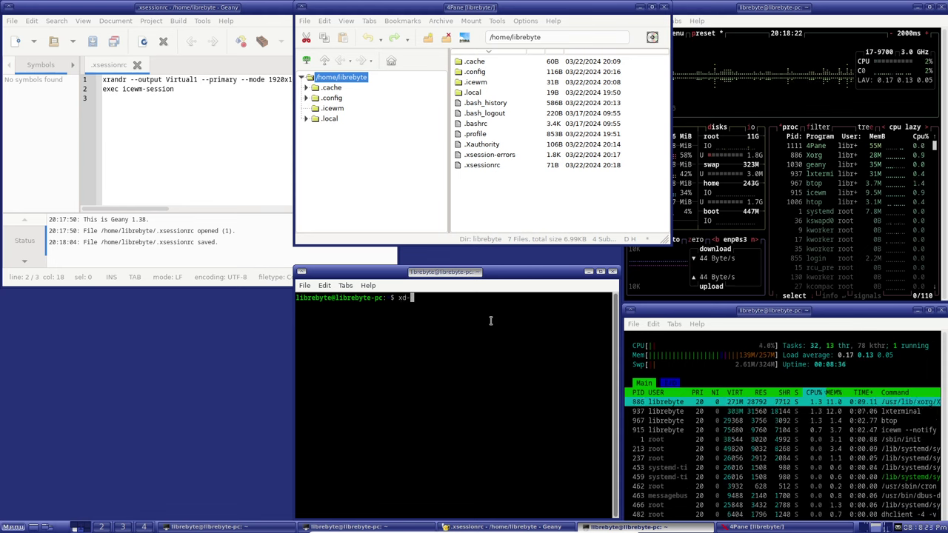
{"action": "type", "text": "-user-dir"}
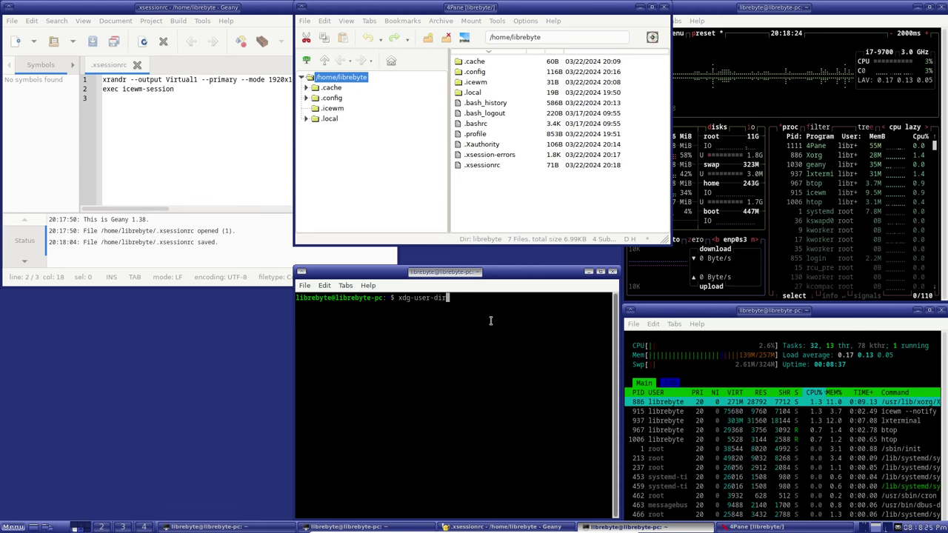
{"action": "key", "text": "Tab"}
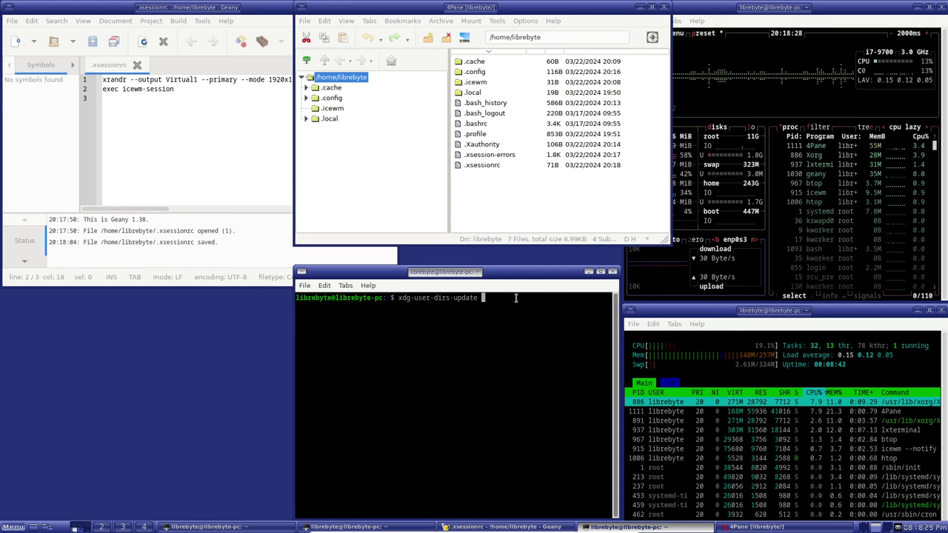
{"action": "key", "text": "Return"}
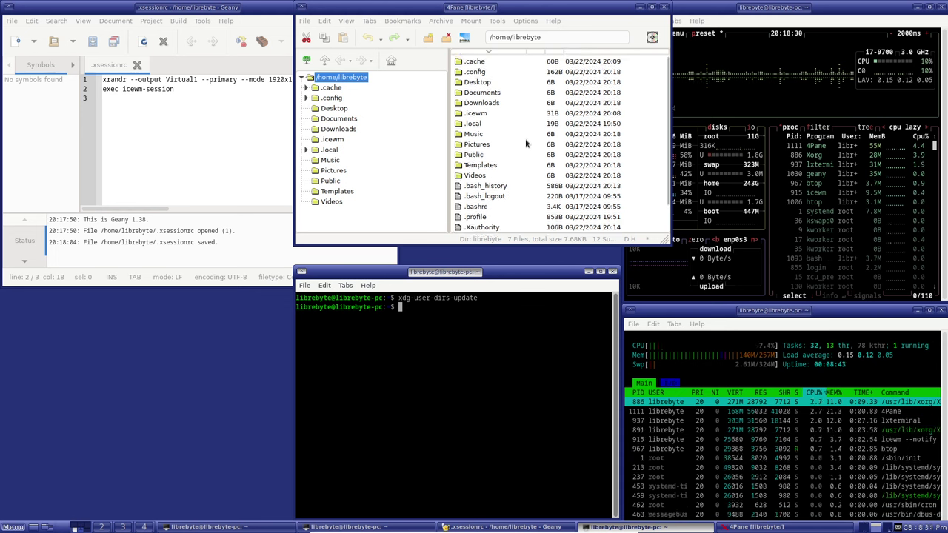
{"action": "scroll", "coordinate": [527, 134], "scroll_direction": "down", "scroll_amount": 1}
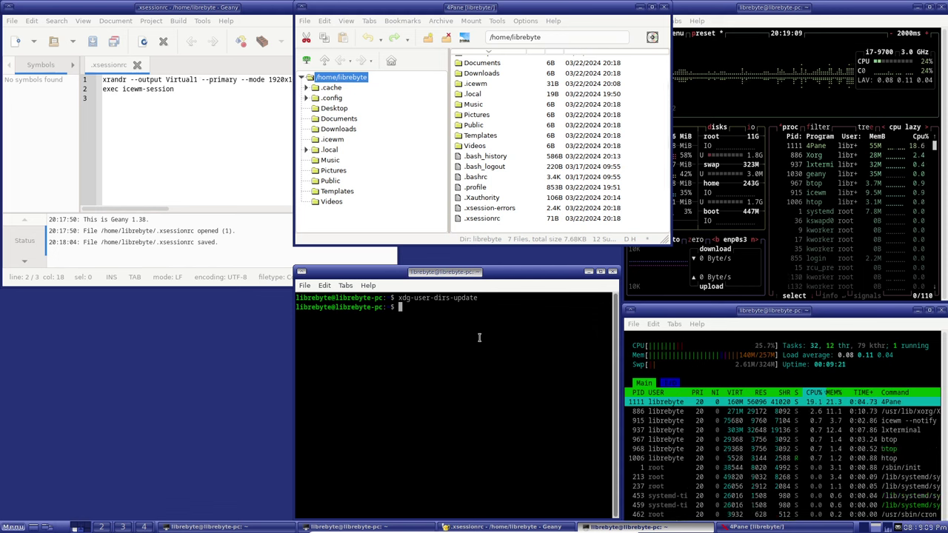
{"action": "type", "text": "apt insta"}
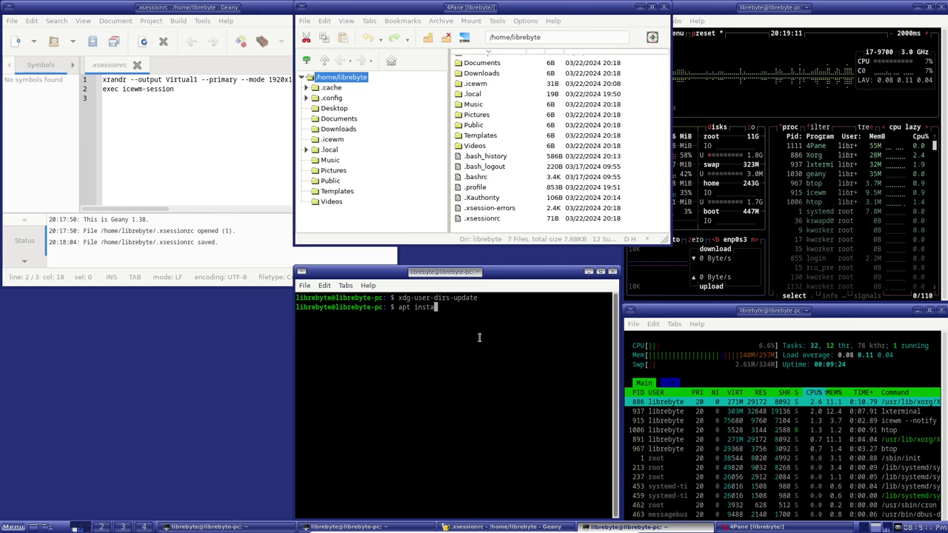
{"action": "key", "text": "BackSpace"}
{"action": "key", "text": "BackSpace"}
{"action": "key", "text": "BackSpace"}
{"action": "key", "text": "BackSpace"}
{"action": "key", "text": "BackSpace"}
{"action": "key", "text": "BackSpace"}
{"action": "key", "text": "BackSpace"}
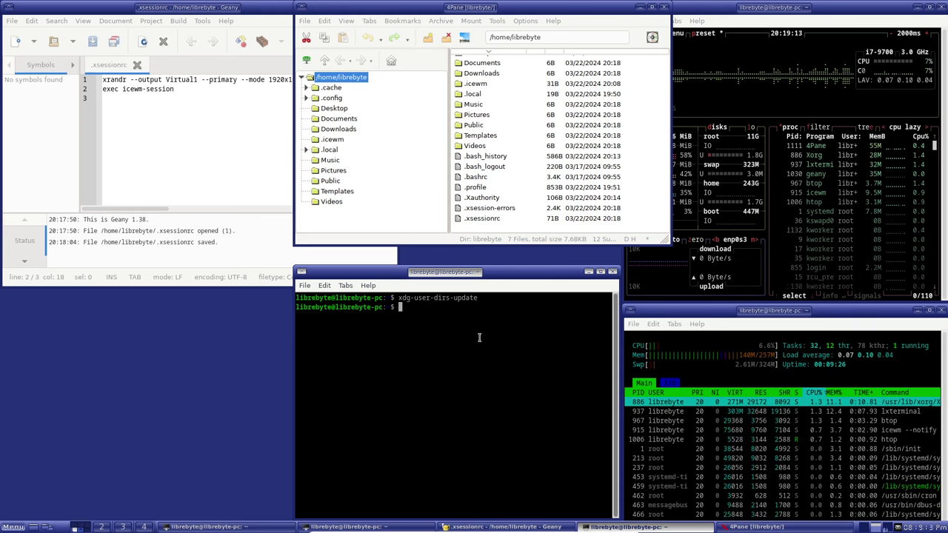
Switch to the root account with su, entering the root password.
{"action": "type", "text": "su"}
{"action": "key", "text": "Return"}
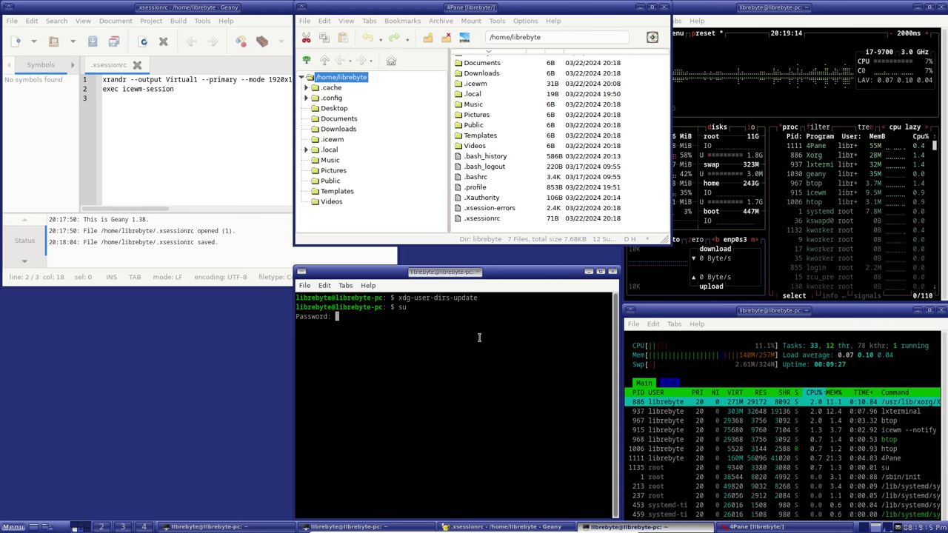
{"action": "key", "text": "Return"}
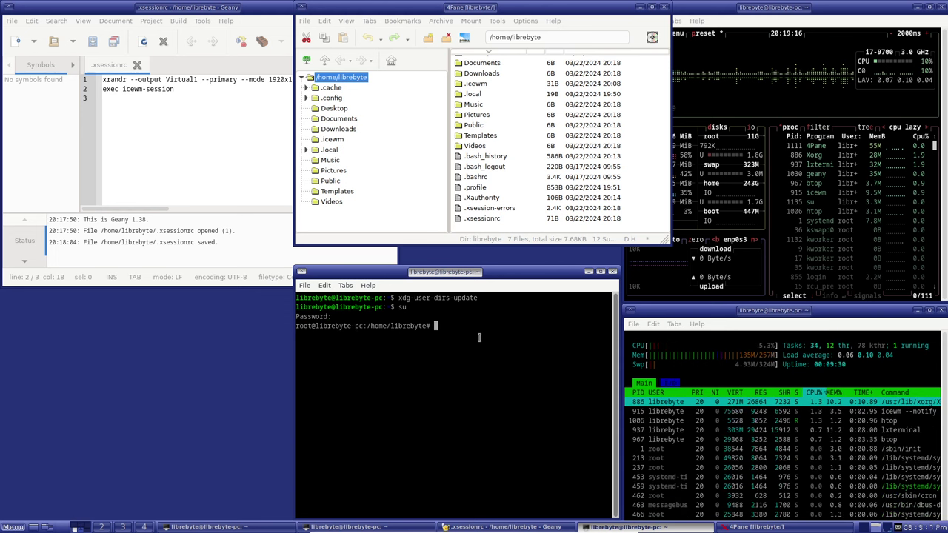
Install the feh package with apt, accepting its dependencies, and check the network traffic of the download.
{"action": "type", "text": "apt install feh"}
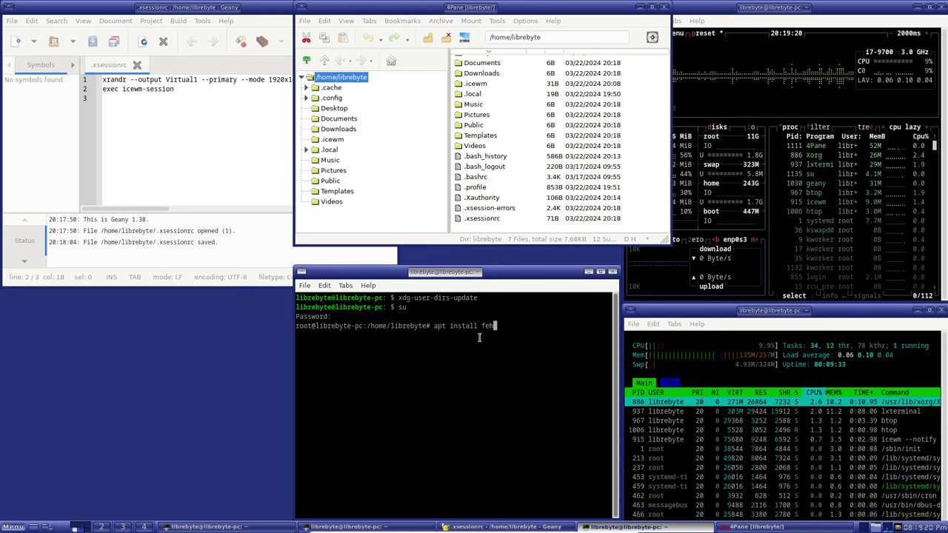
{"action": "key", "text": "Return"}
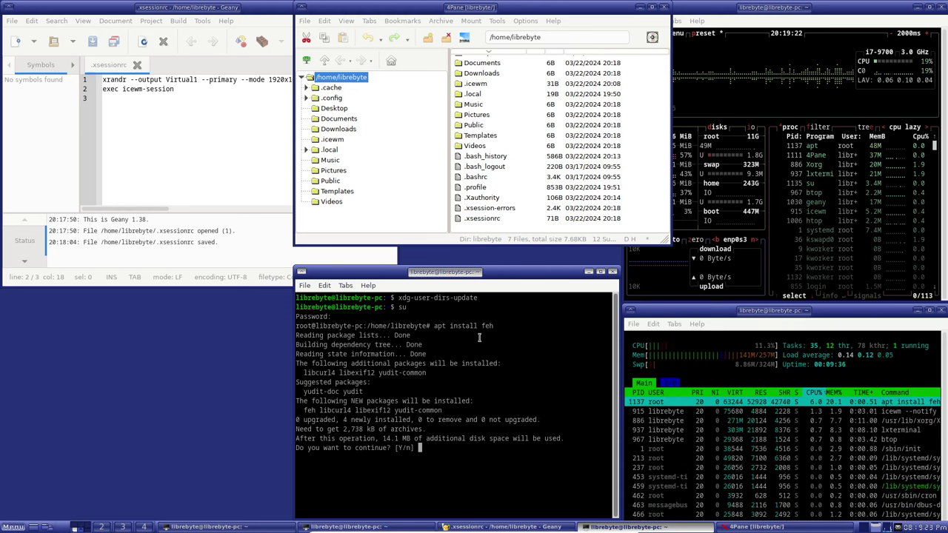
{"action": "key", "text": "Return"}
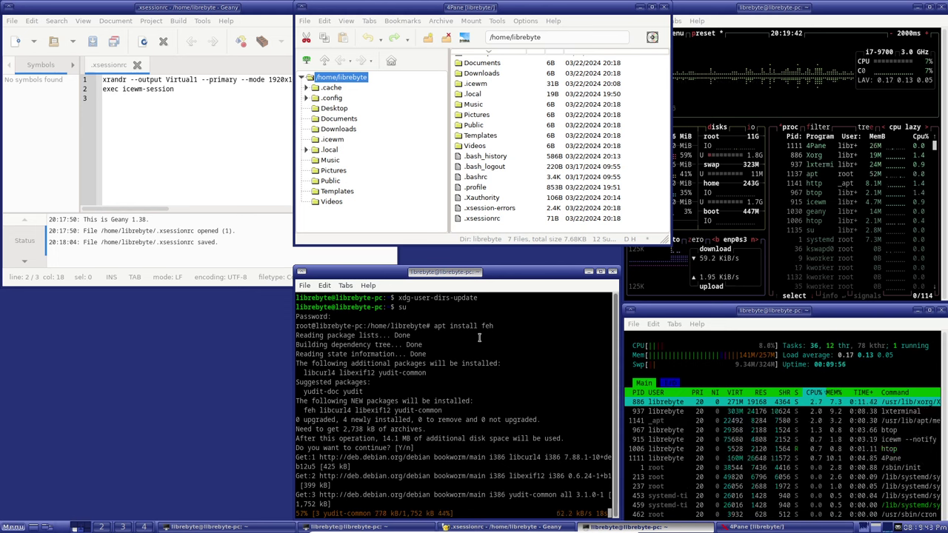
{"action": "mouse_move", "coordinate": [875, 528]}
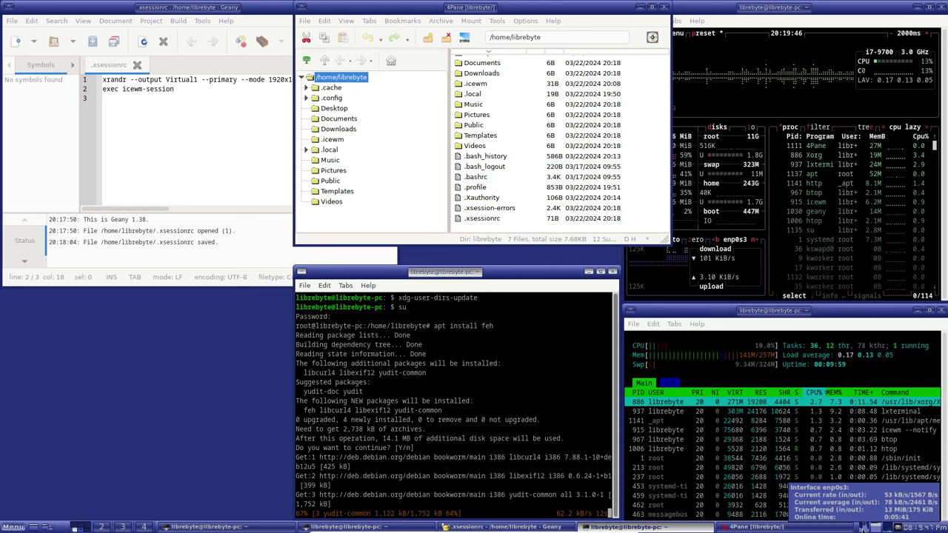
{"action": "mouse_move", "coordinate": [875, 528]}
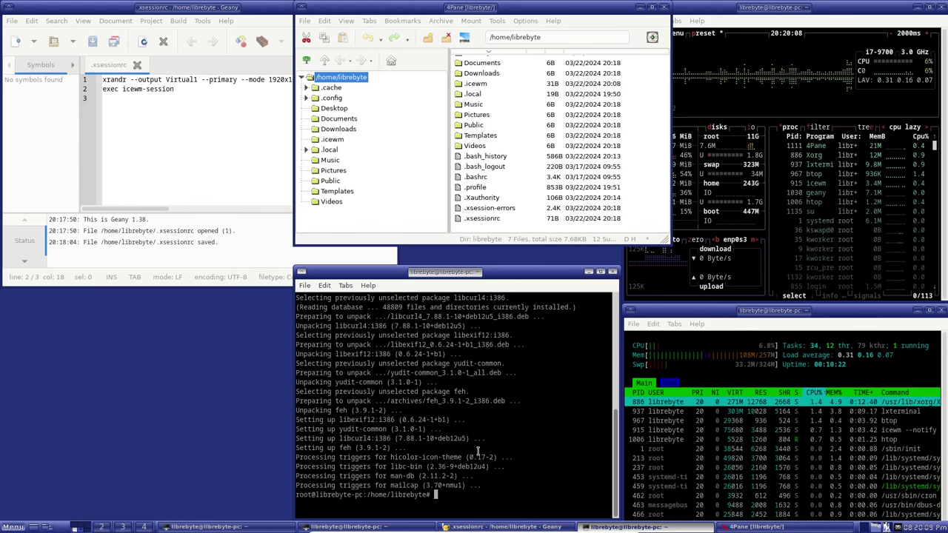
Search the application launcher for feh and close the launcher.
{"action": "key", "text": "super+d"}
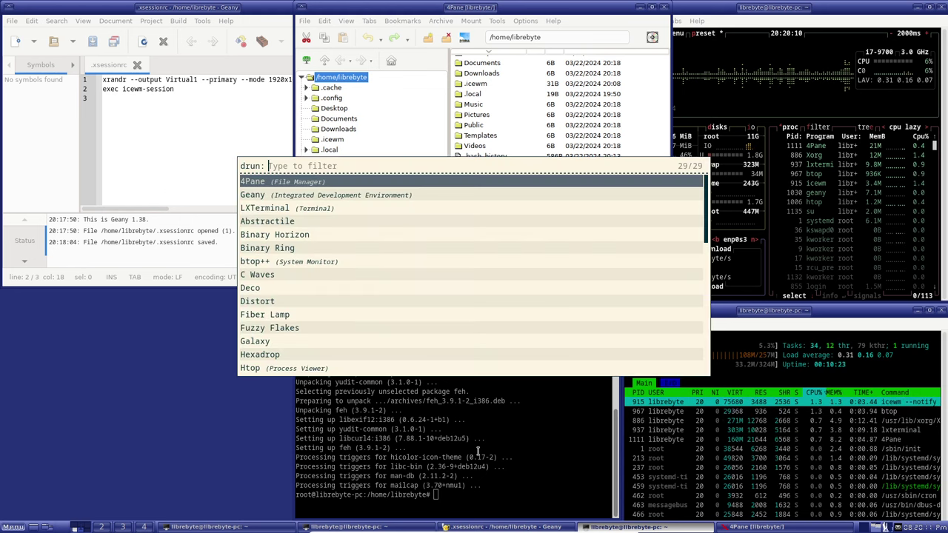
{"action": "type", "text": "fe"}
{"action": "key", "text": "BackSpace"}
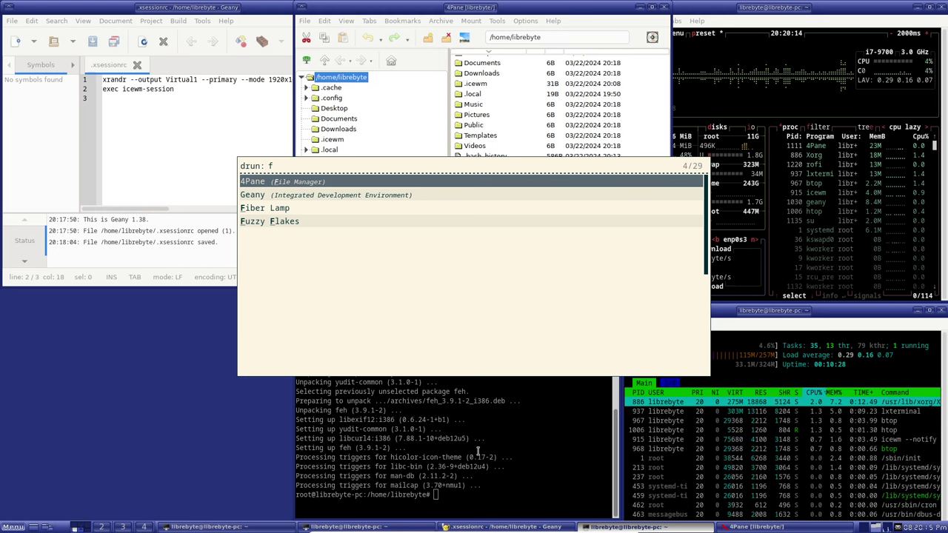
{"action": "type", "text": "e"}
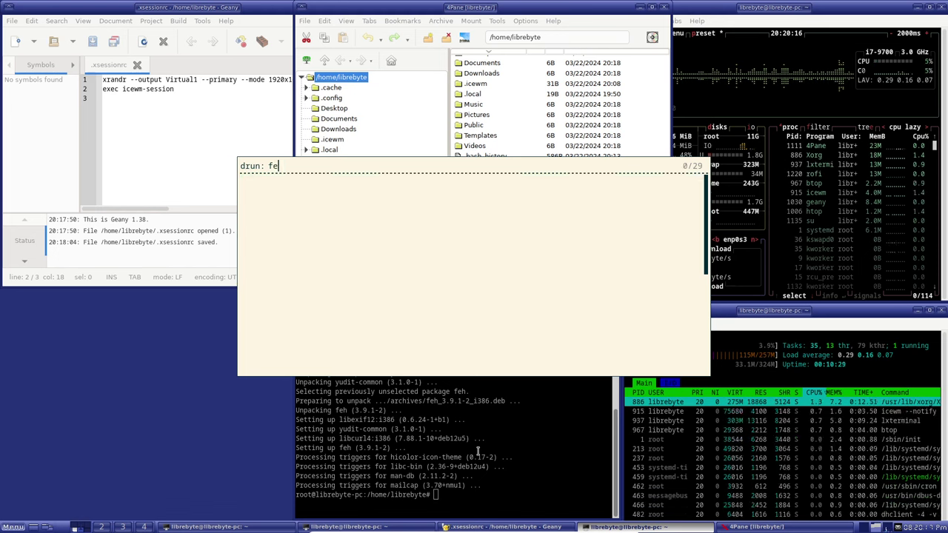
{"action": "type", "text": "h"}
{"action": "key", "text": "BackSpace"}
{"action": "key", "text": "BackSpace"}
{"action": "key", "text": "BackSpace"}
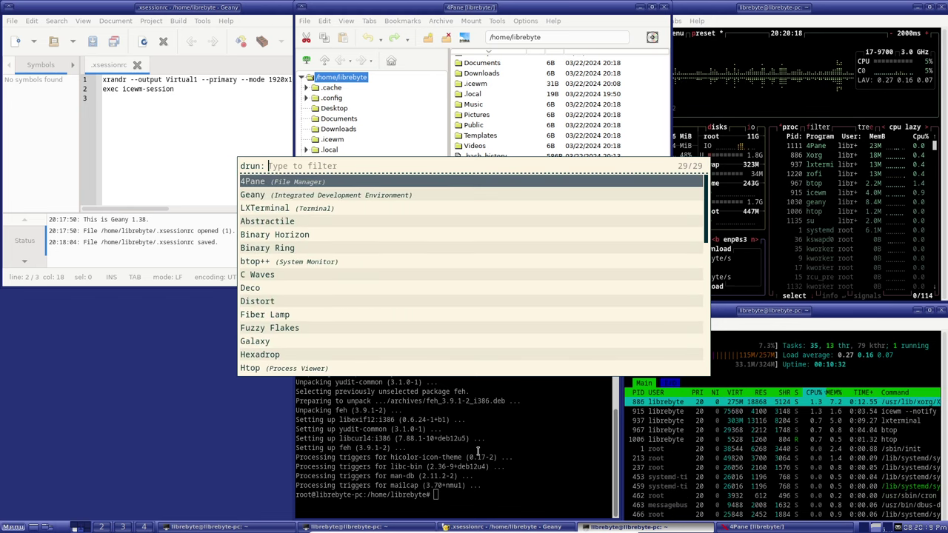
{"action": "key", "text": "Escape"}
Try to install an image viewer with apt under the package names vienior and viwnior.
{"action": "type", "text": "apt install f"}
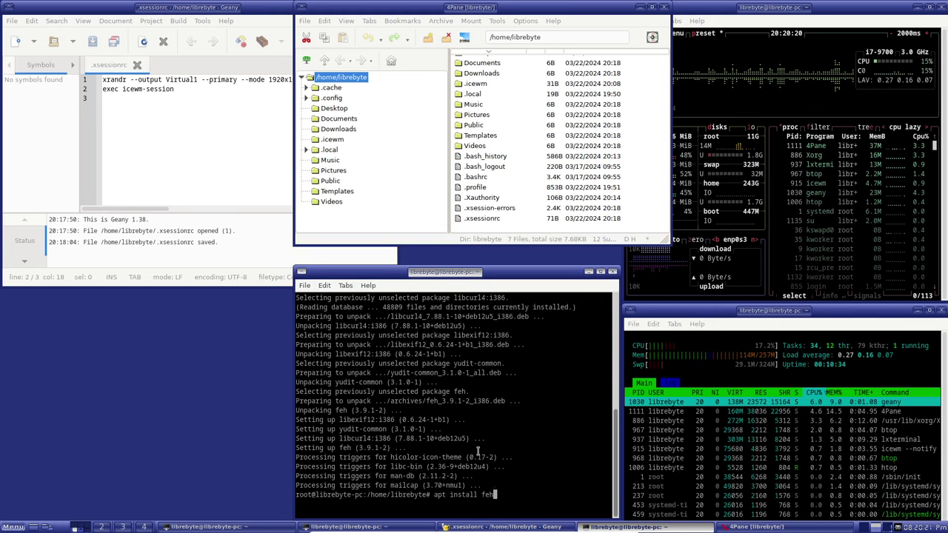
{"action": "key", "text": "BackSpace"}
{"action": "type", "text": "vie"}
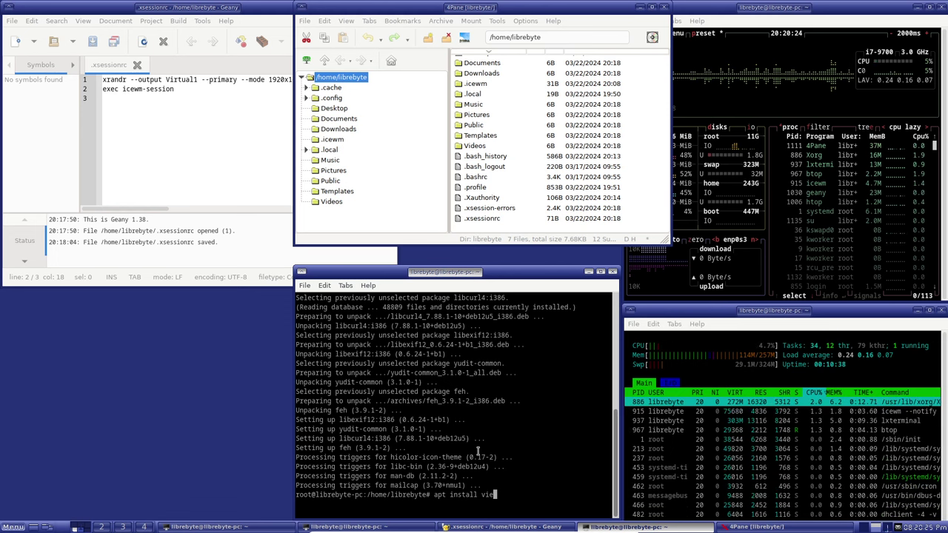
{"action": "type", "text": "nior"}
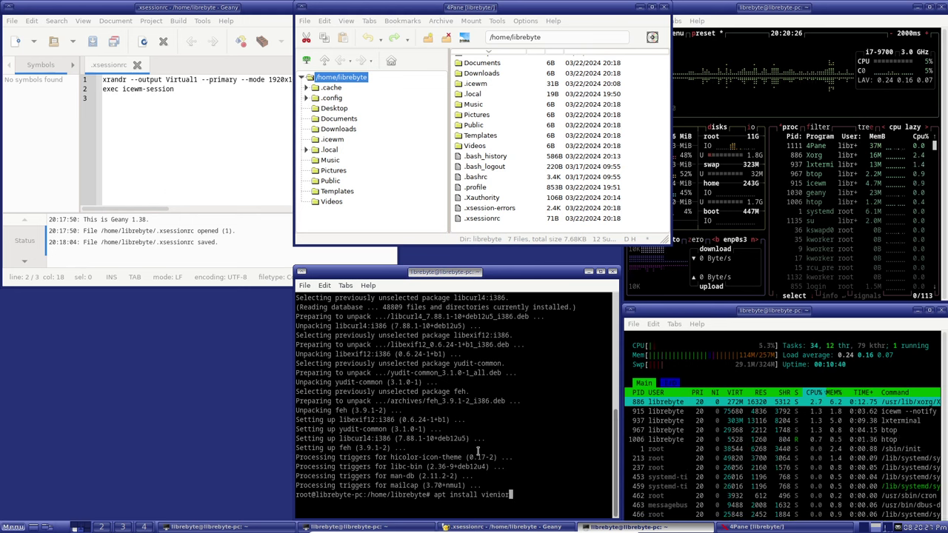
{"action": "key", "text": "Return"}
{"action": "key", "text": "Up"}
{"action": "key", "text": "Left"}
{"action": "key", "text": "Left"}
{"action": "key", "text": "Left"}
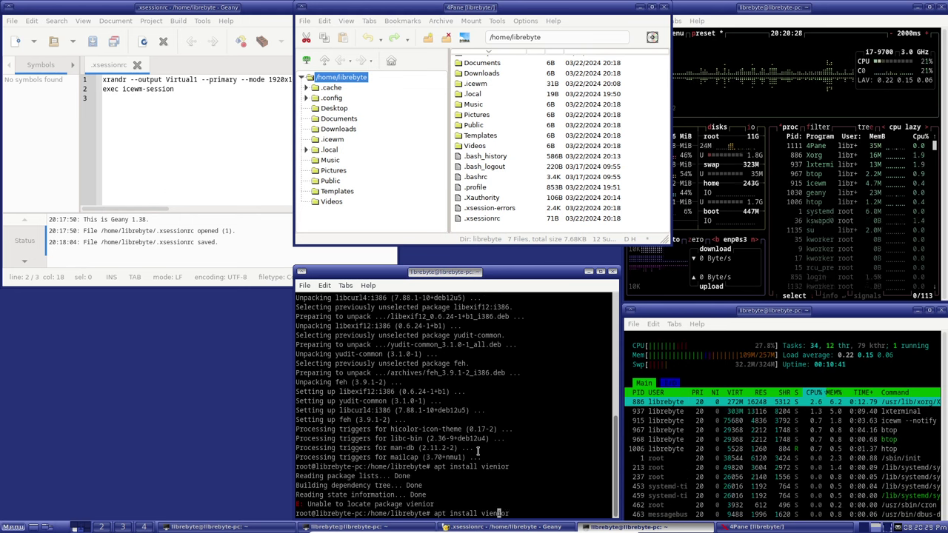
{"action": "key", "text": "BackSpace"}
{"action": "type", "text": "w"}
{"action": "key", "text": "Return"}
Install the viewnior package with apt, accepting its dependencies, and bring btop forward to watch the download.
{"action": "key", "text": "Up"}
{"action": "key", "text": "Left"}
{"action": "key", "text": "Left"}
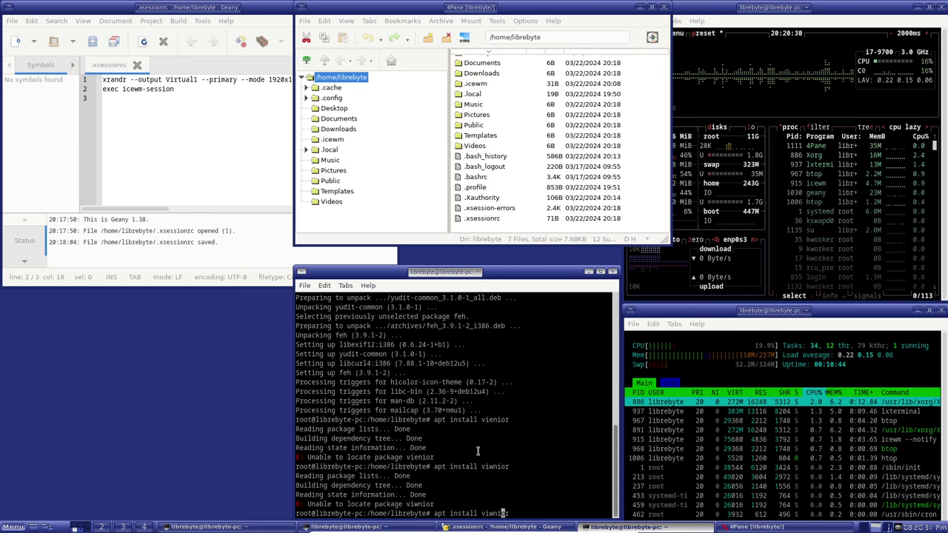
{"action": "key", "text": "Left"}
{"action": "key", "text": "Left"}
{"action": "key", "text": "Left"}
{"action": "type", "text": "e"}
{"action": "key", "text": "Return"}
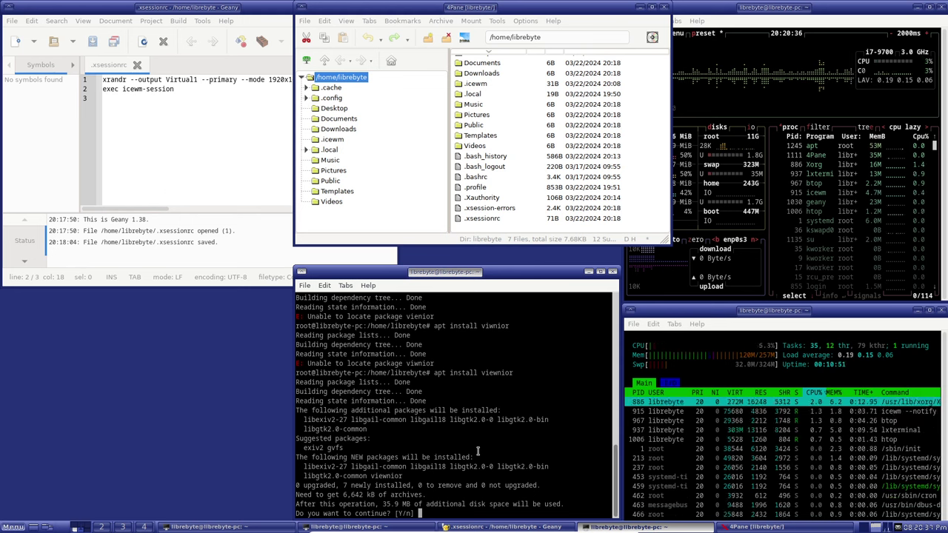
{"action": "key", "text": "Return"}
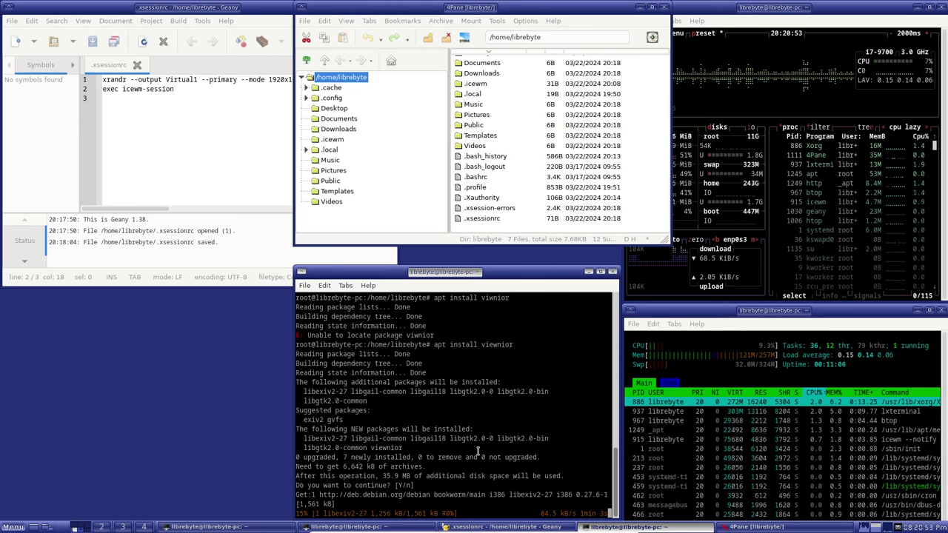
{"action": "left_click", "coordinate": [777, 111]}
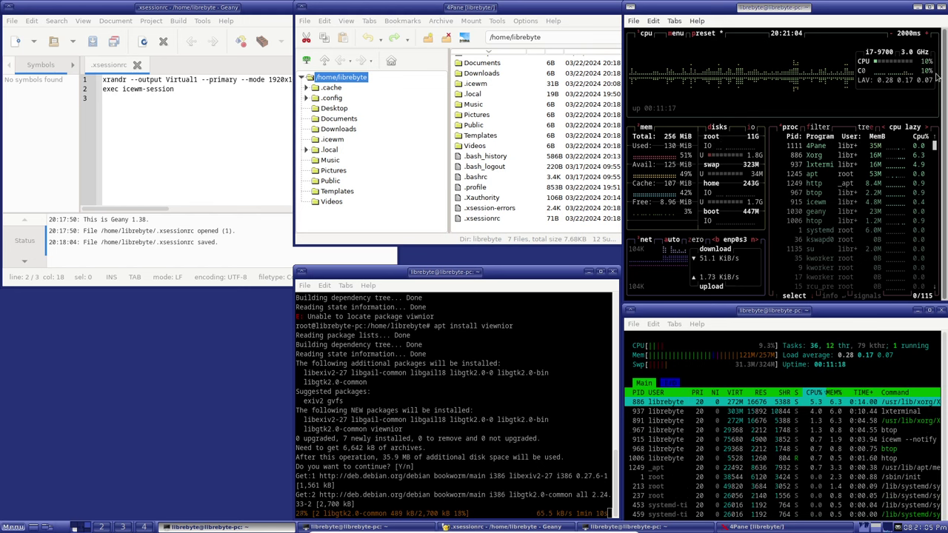
Check the system's word size with getconf LONG_BIT and its architecture with arch in the root terminal.
{"action": "key", "text": "alt+Tab"}
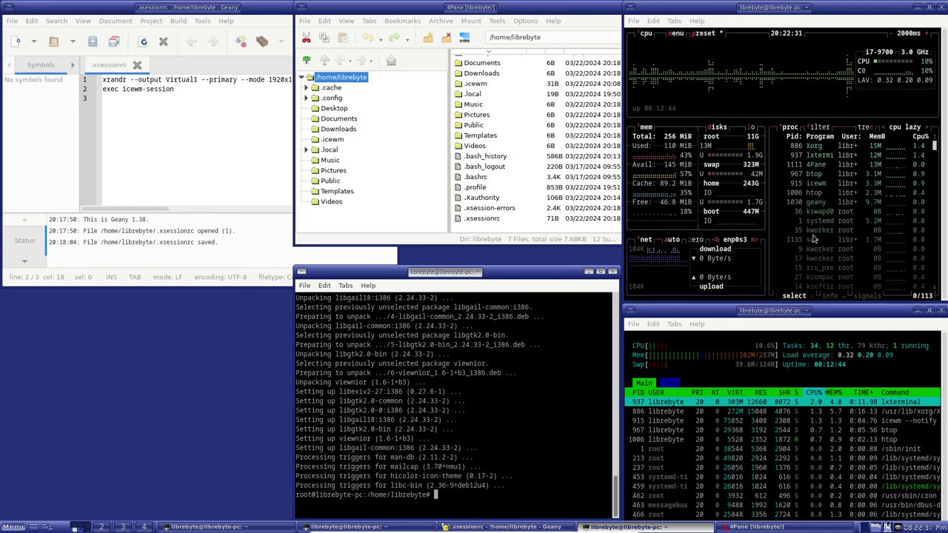
{"action": "type", "text": "ght"}
{"action": "key", "text": "BackSpace"}
{"action": "key", "text": "BackSpace"}
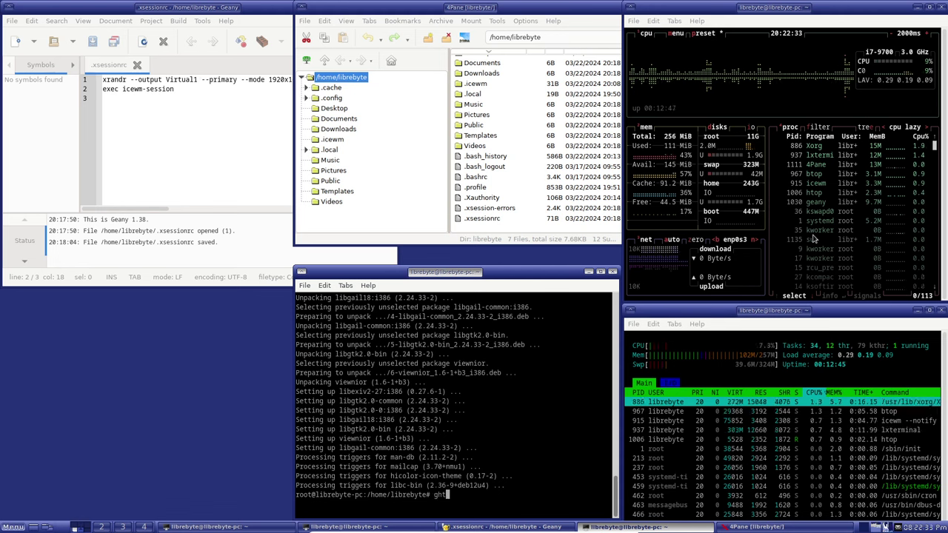
{"action": "type", "text": "etco"}
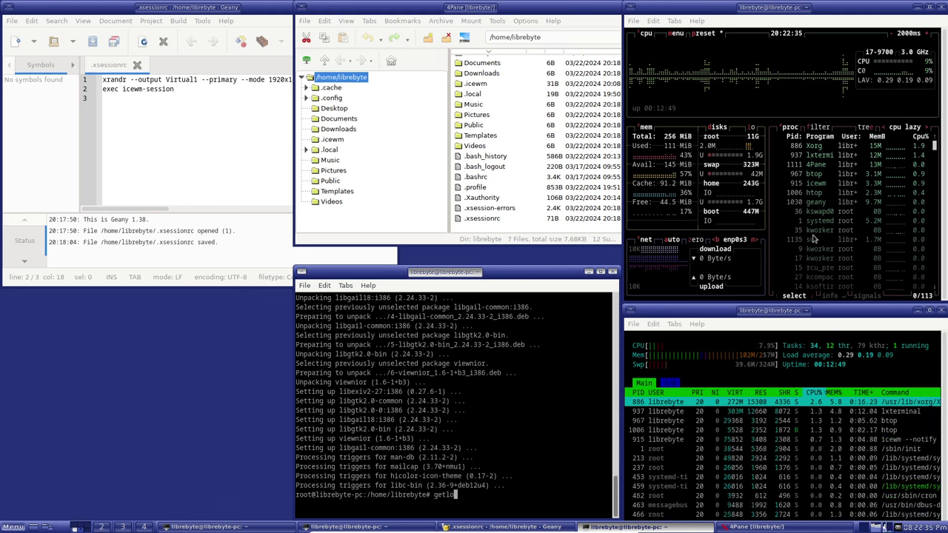
{"action": "type", "text": "nf LONG_BIT"}
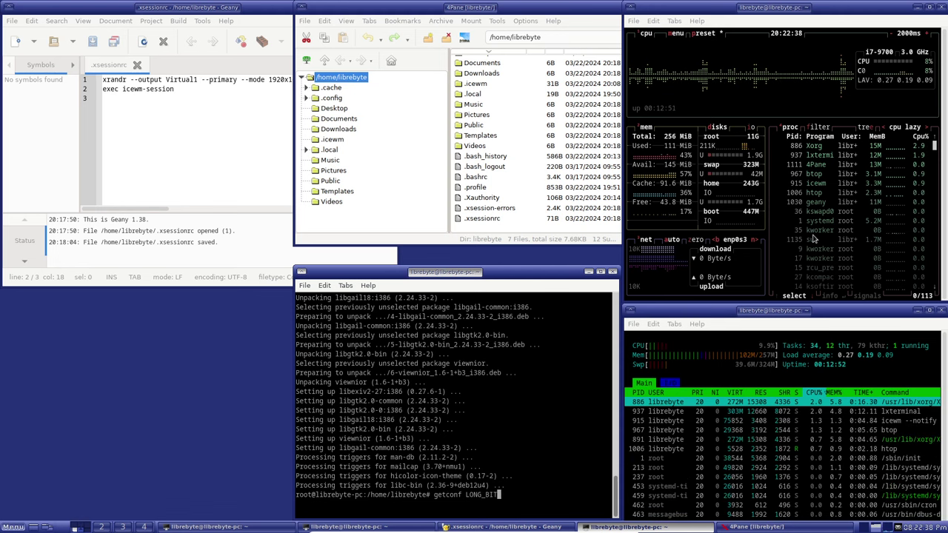
{"action": "key", "text": "Return"}
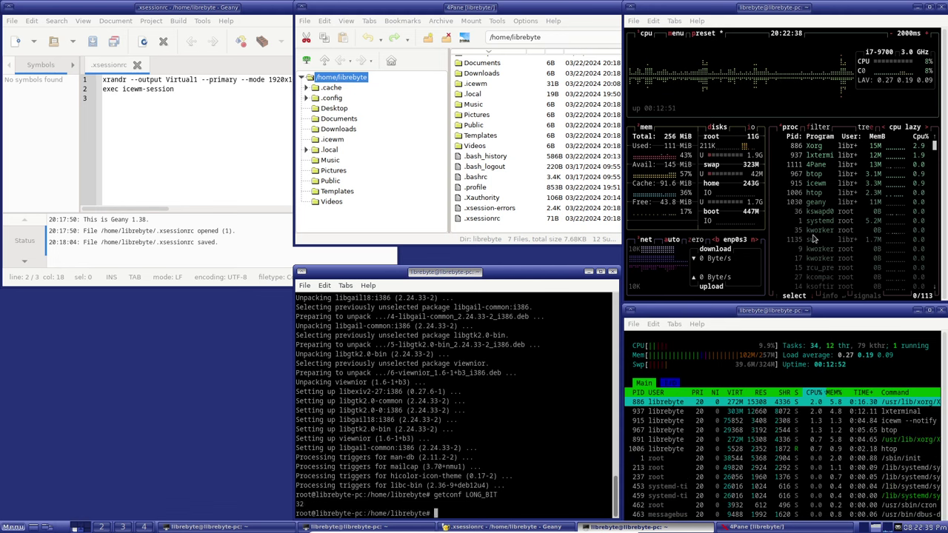
{"action": "type", "text": "arch"}
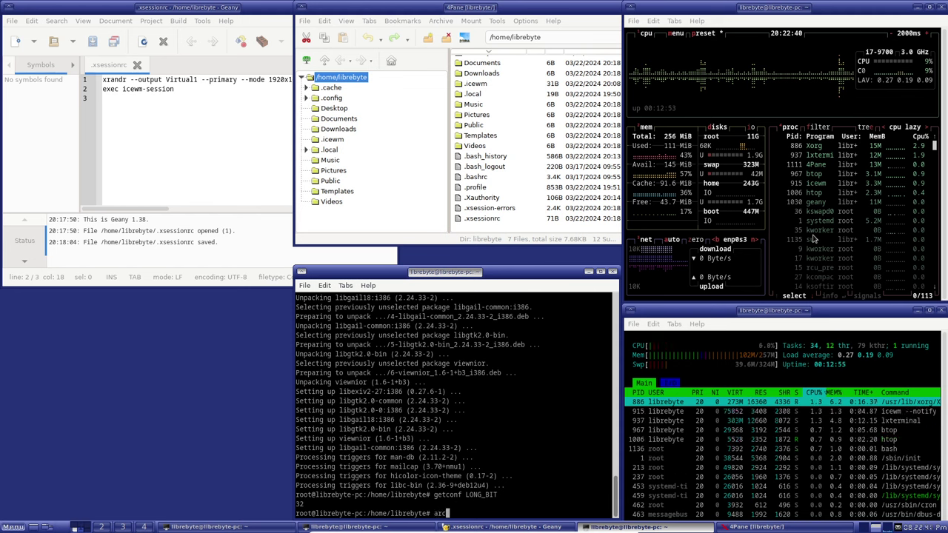
{"action": "key", "text": "Return"}
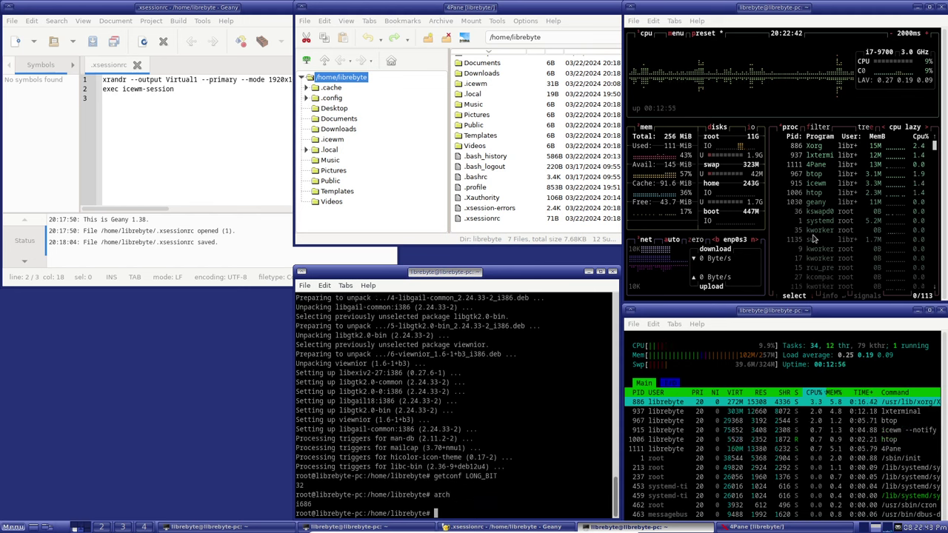